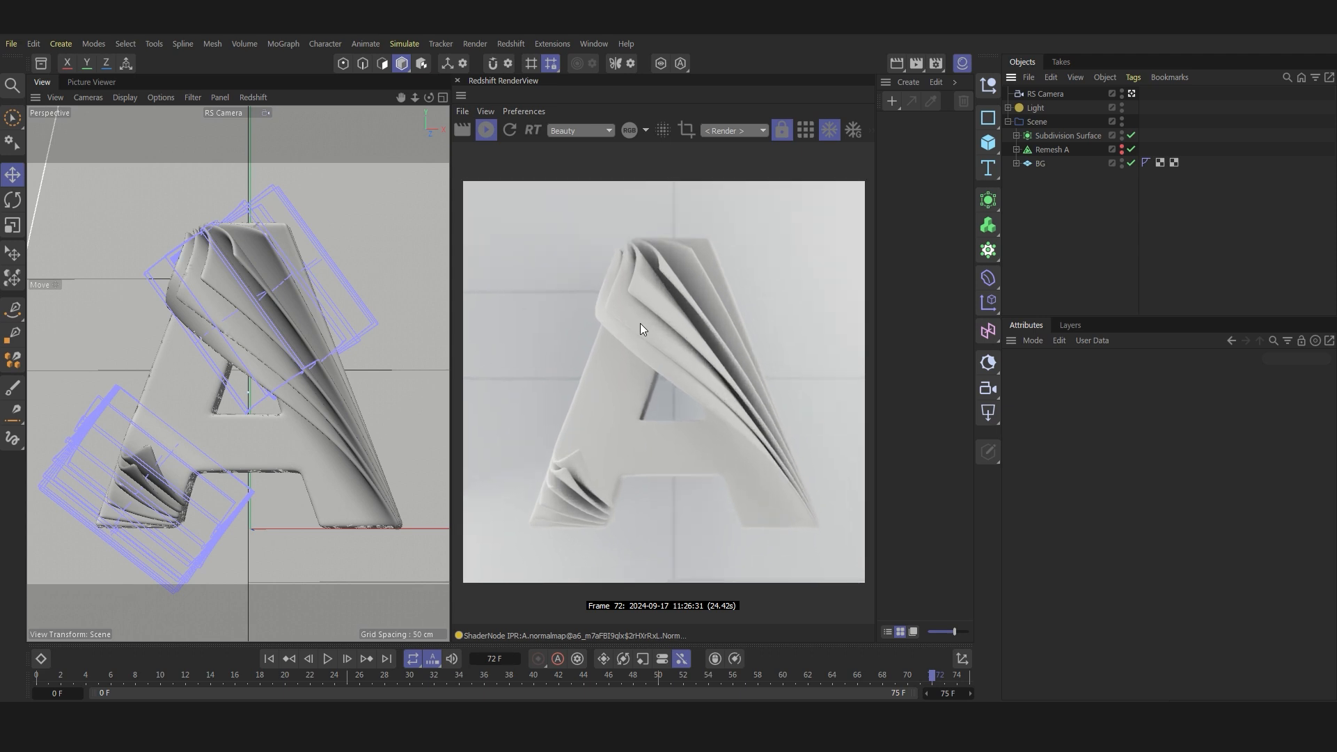
# Leave the RS Camera view in the viewport and set the Redshift render preview to use RS Camera.
pyautogui.click(1132, 93)
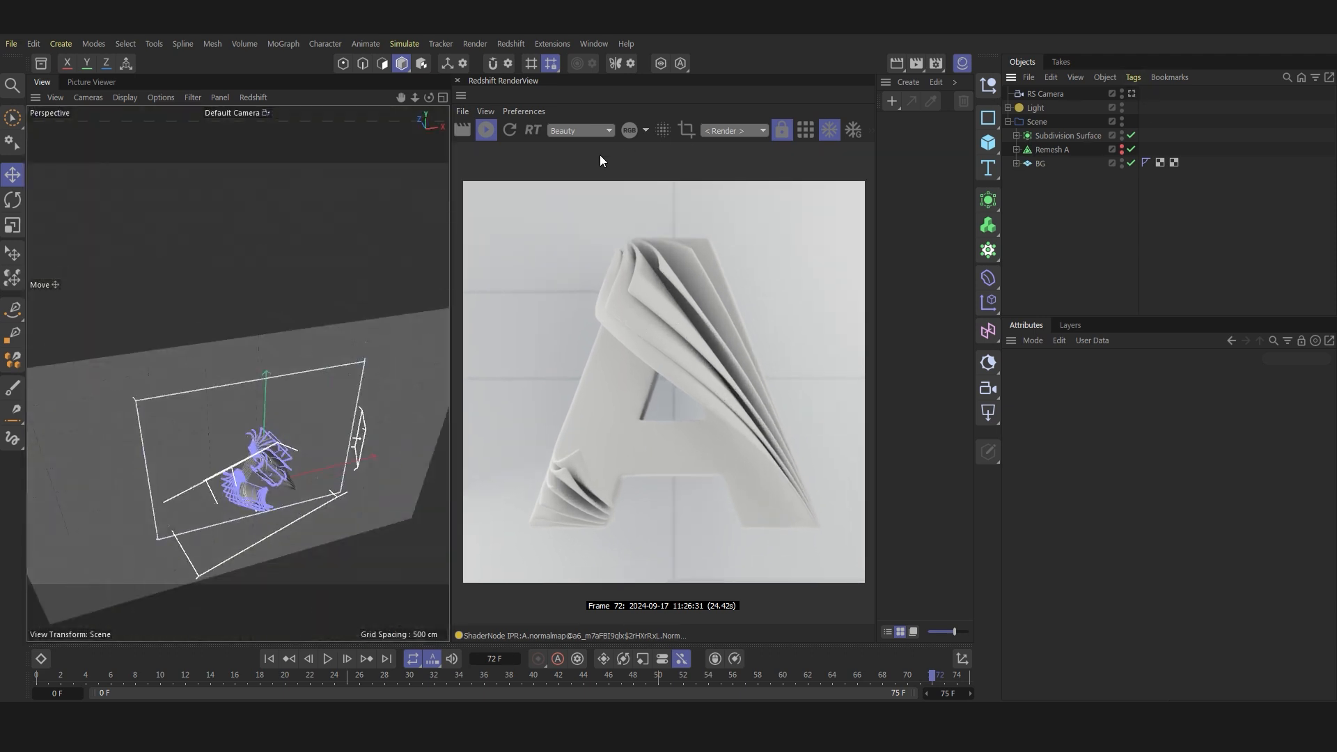
pyautogui.click(587, 131)
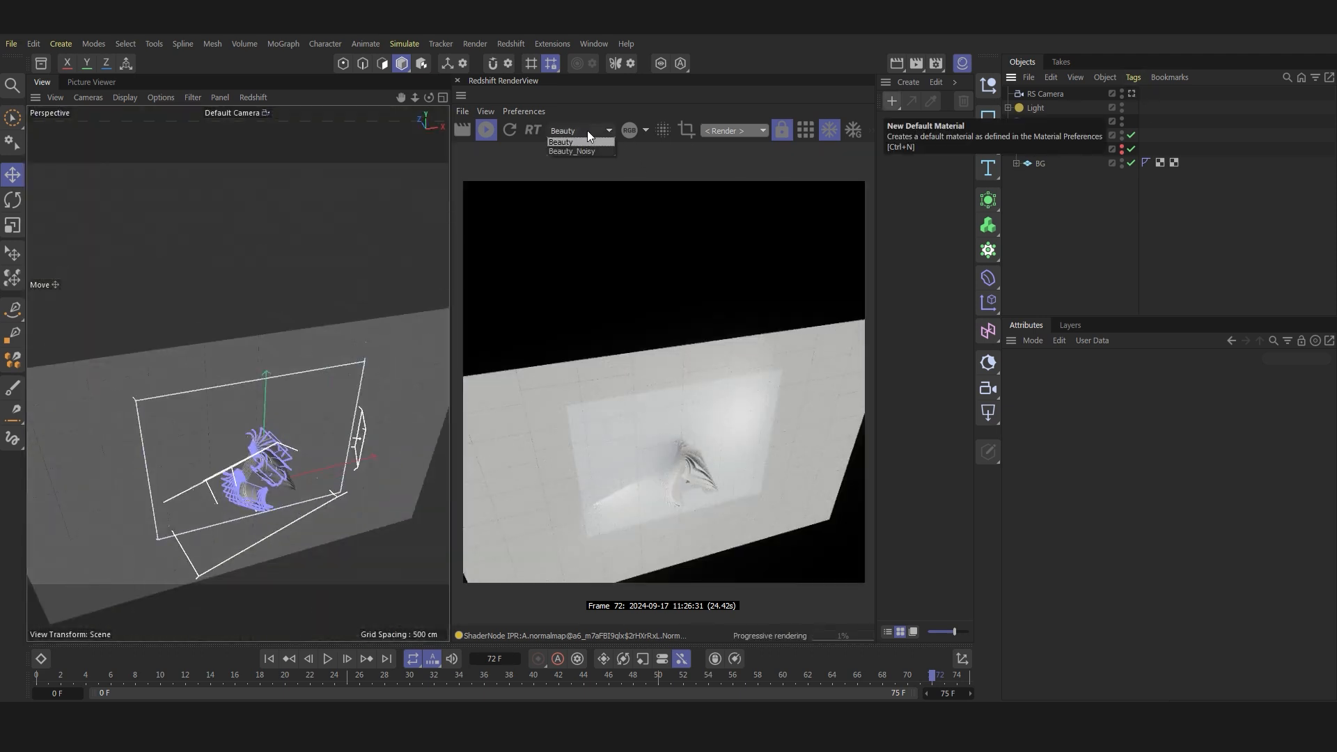
pyautogui.click(727, 131)
pyautogui.click(724, 178)
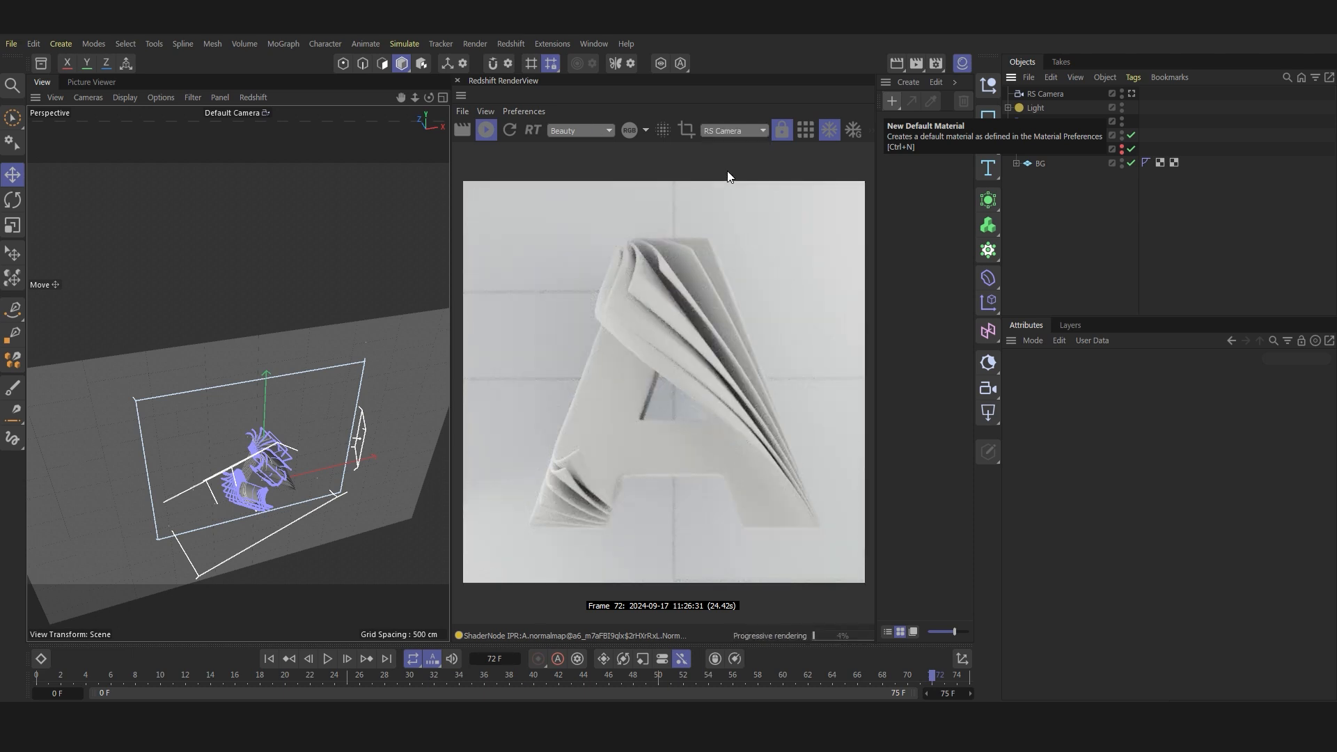
# Play back the animation and examine the letter A's folding layers in the viewport.
pyautogui.scroll(8, 261, 498)
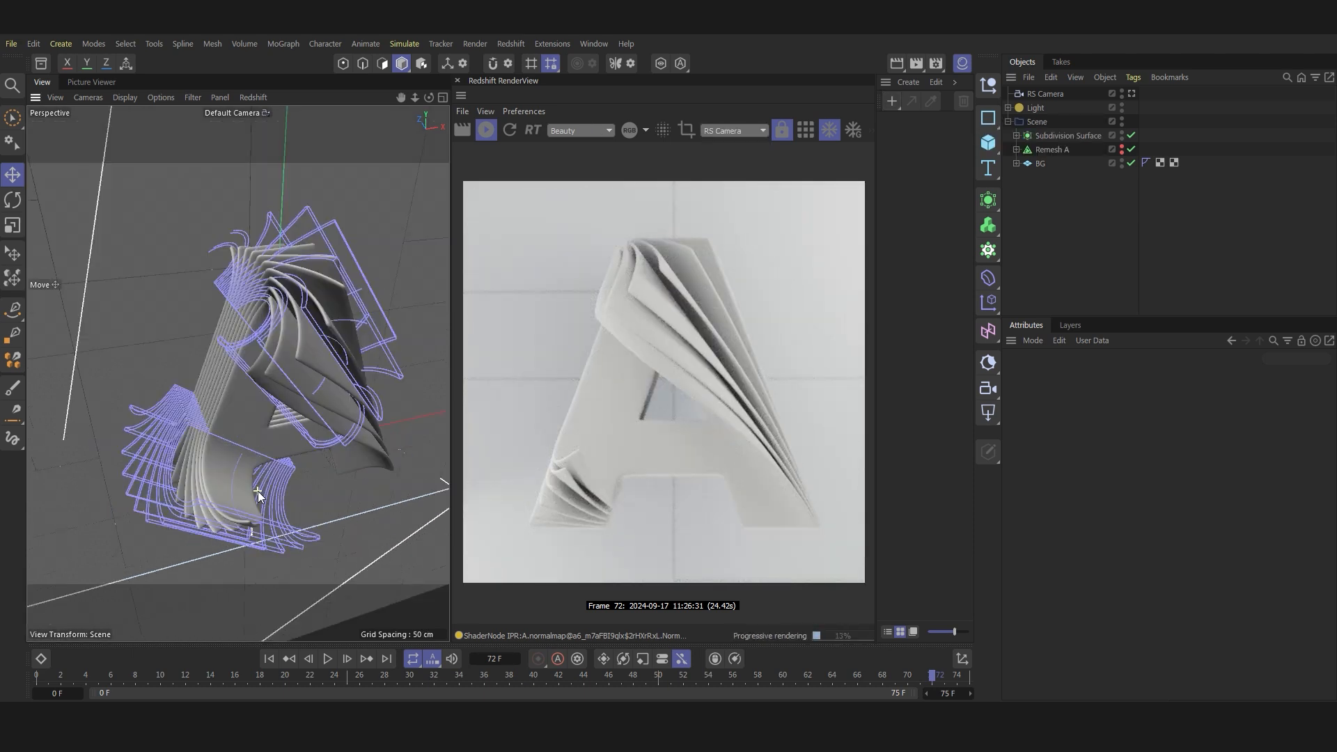
pyautogui.moveTo(429, 97); pyautogui.dragTo(293, 613)
pyautogui.click(327, 658)
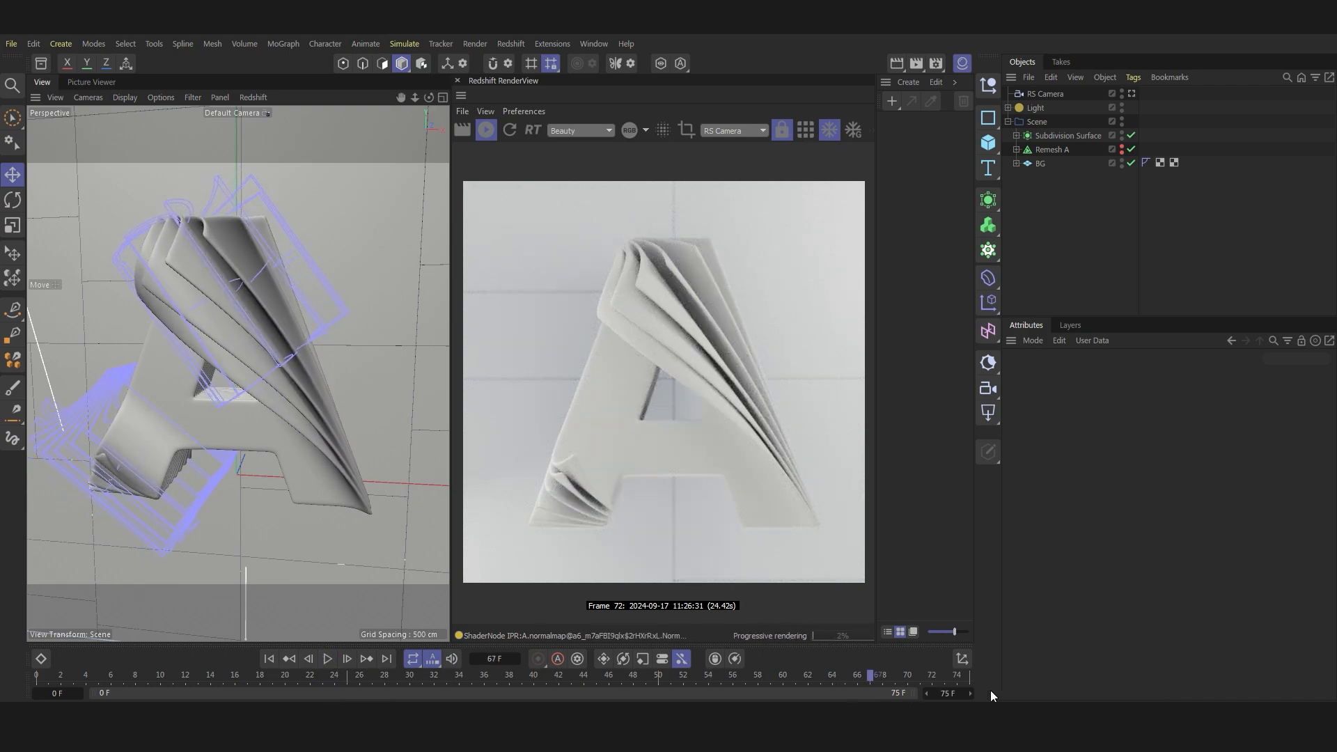
pyautogui.moveTo(429, 97)
pyautogui.mouseDown()
pyautogui.moveTo(557, 97)
pyautogui.moveTo(429, 98)
pyautogui.mouseUp()
# Create a new default material and assign it to the Subdivision Surface object.
pyautogui.moveTo(881, 103); pyautogui.dragTo(907, 130)
pyautogui.click(890, 102)
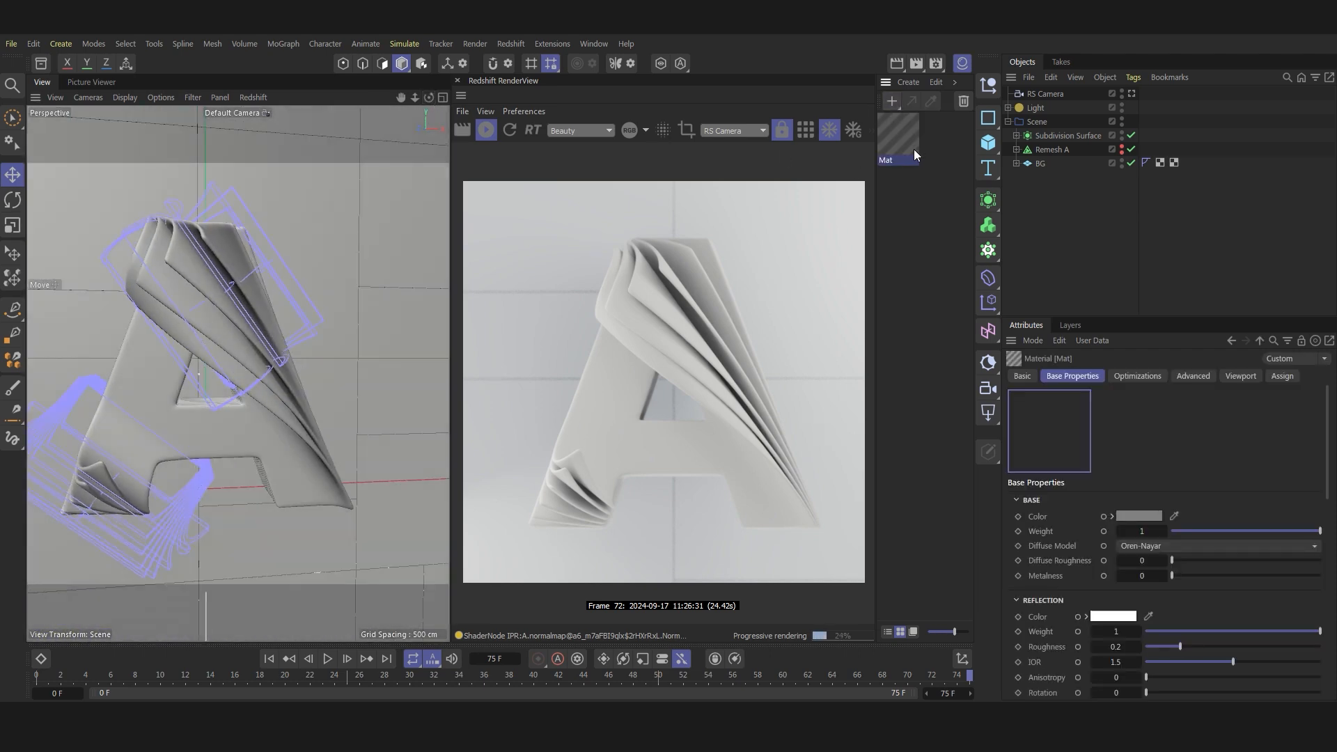
pyautogui.moveTo(898, 134); pyautogui.dragTo(1058, 135)
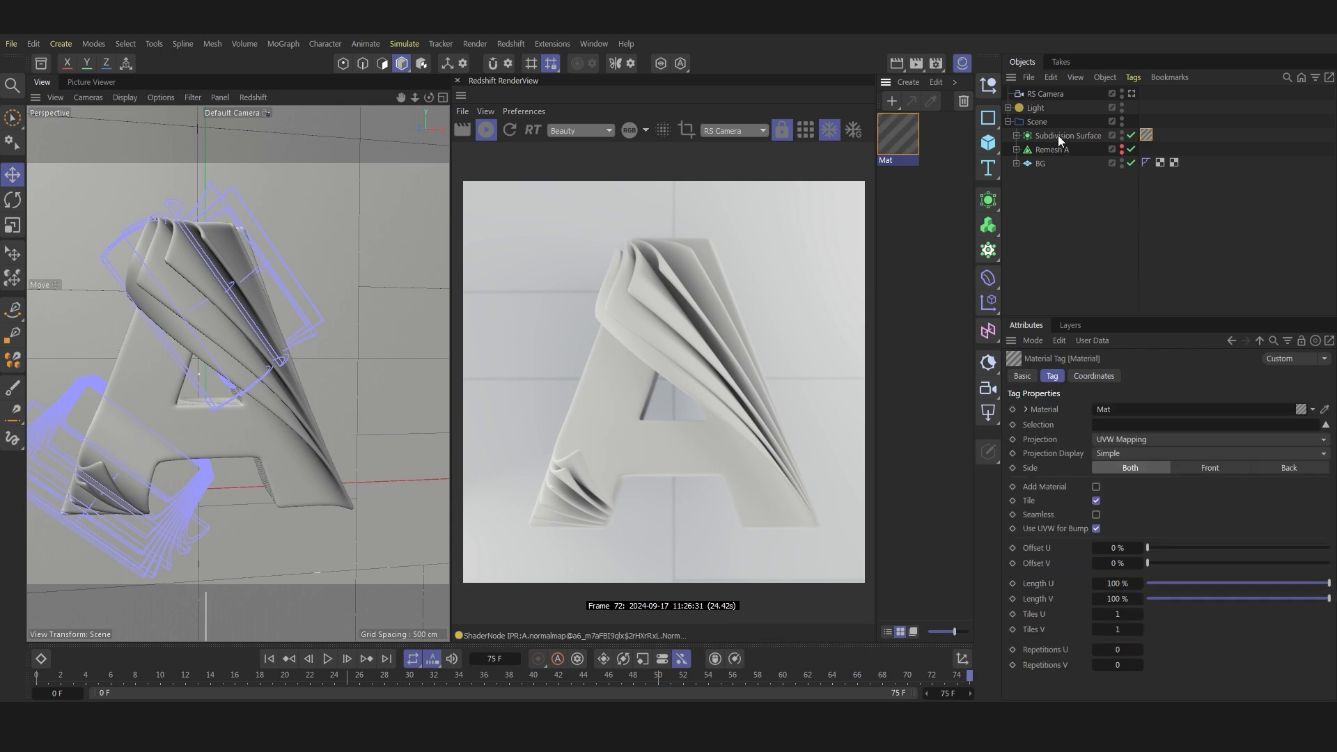
# Open the new material for editing and set its base weight to 0.
pyautogui.doubleClick(904, 123)
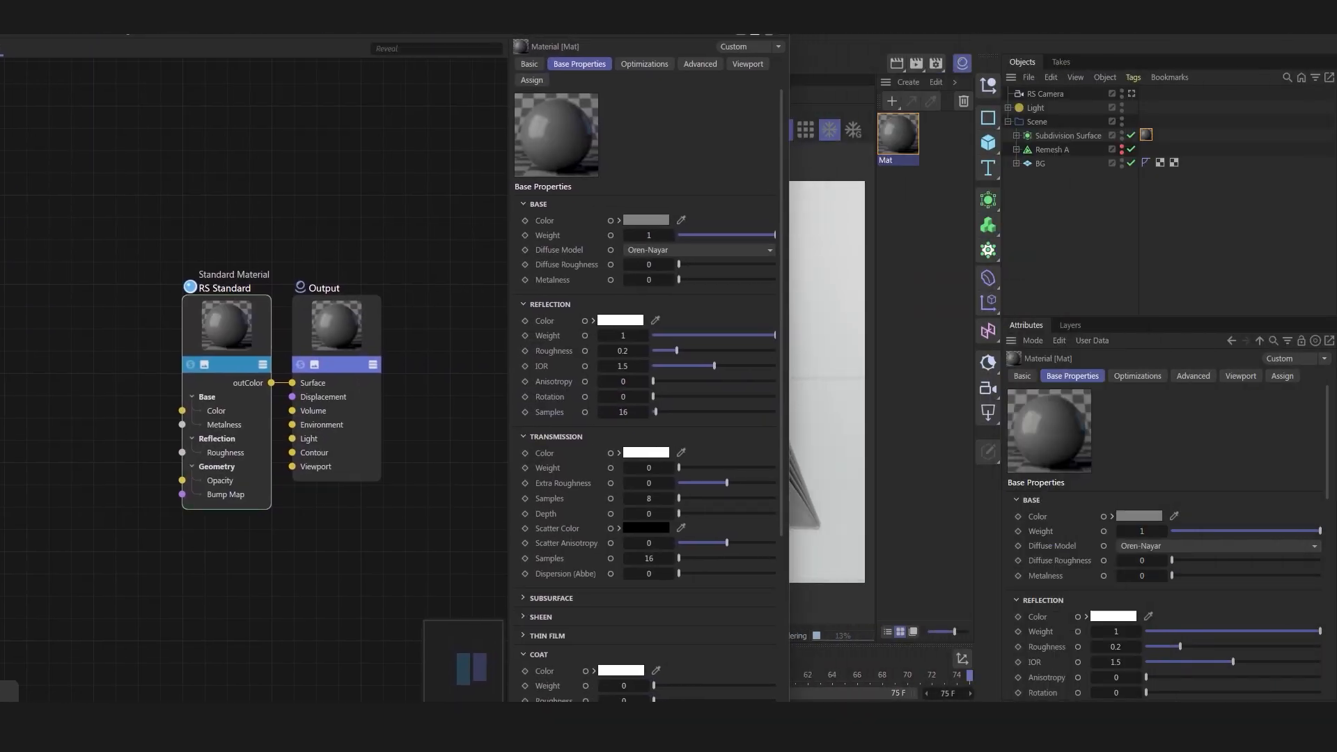
pyautogui.moveTo(713, 235); pyautogui.dragTo(546, 218)
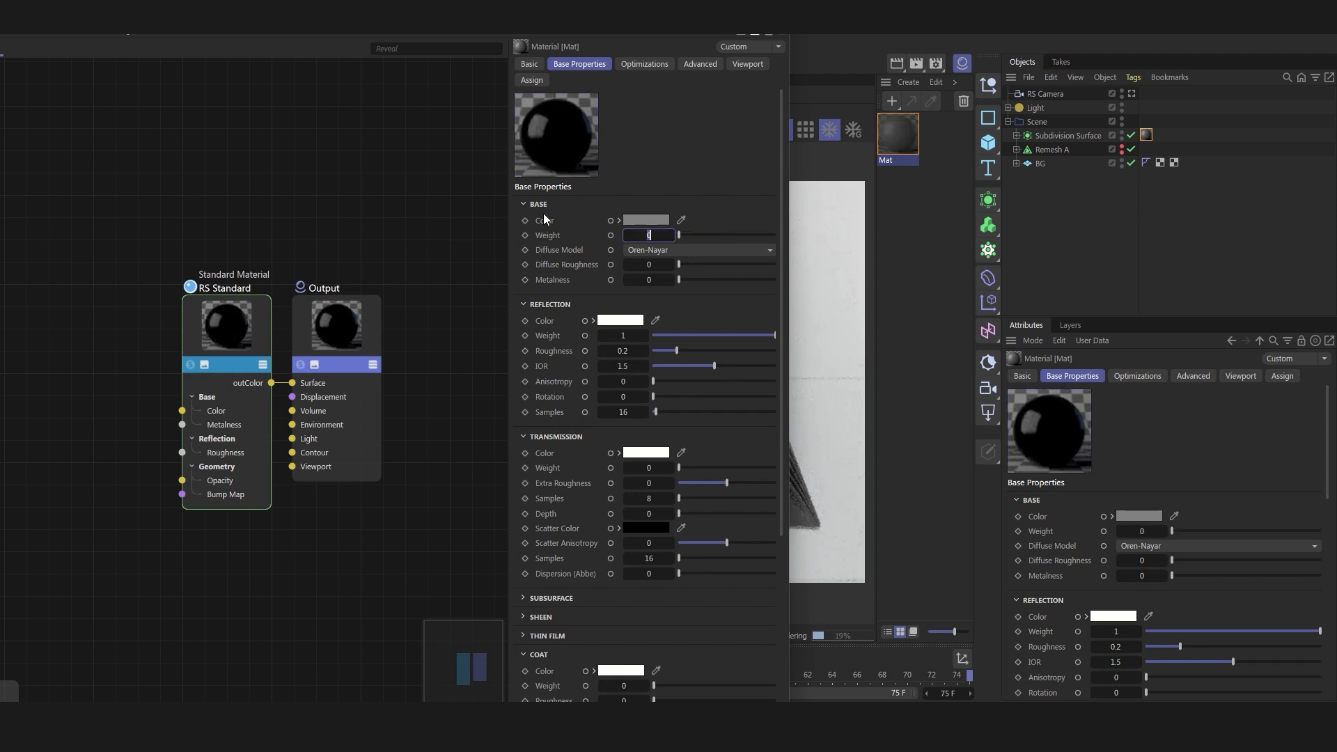
pyautogui.click(523, 204)
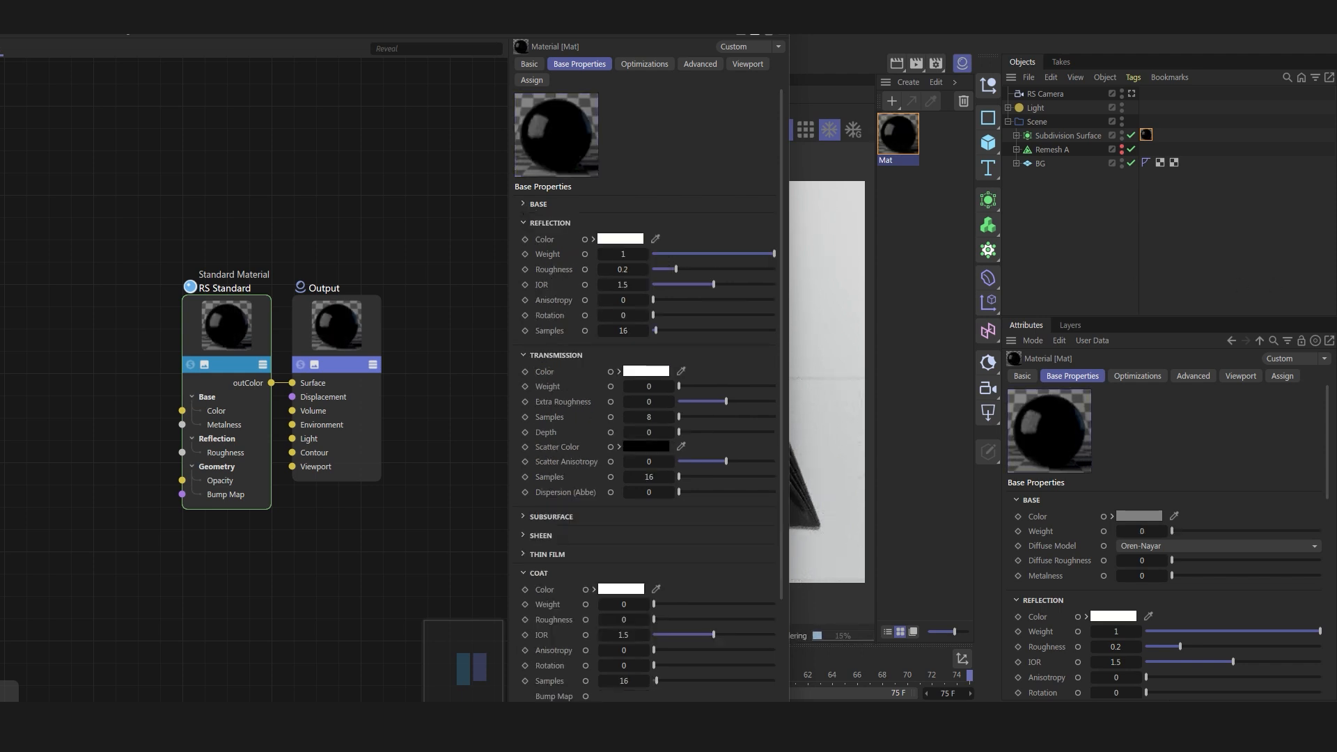
# Set the material's transmission weight to 1 and its dispersion (Abbe) to 0.1.
pyautogui.moveTo(692, 389); pyautogui.dragTo(787, 391)
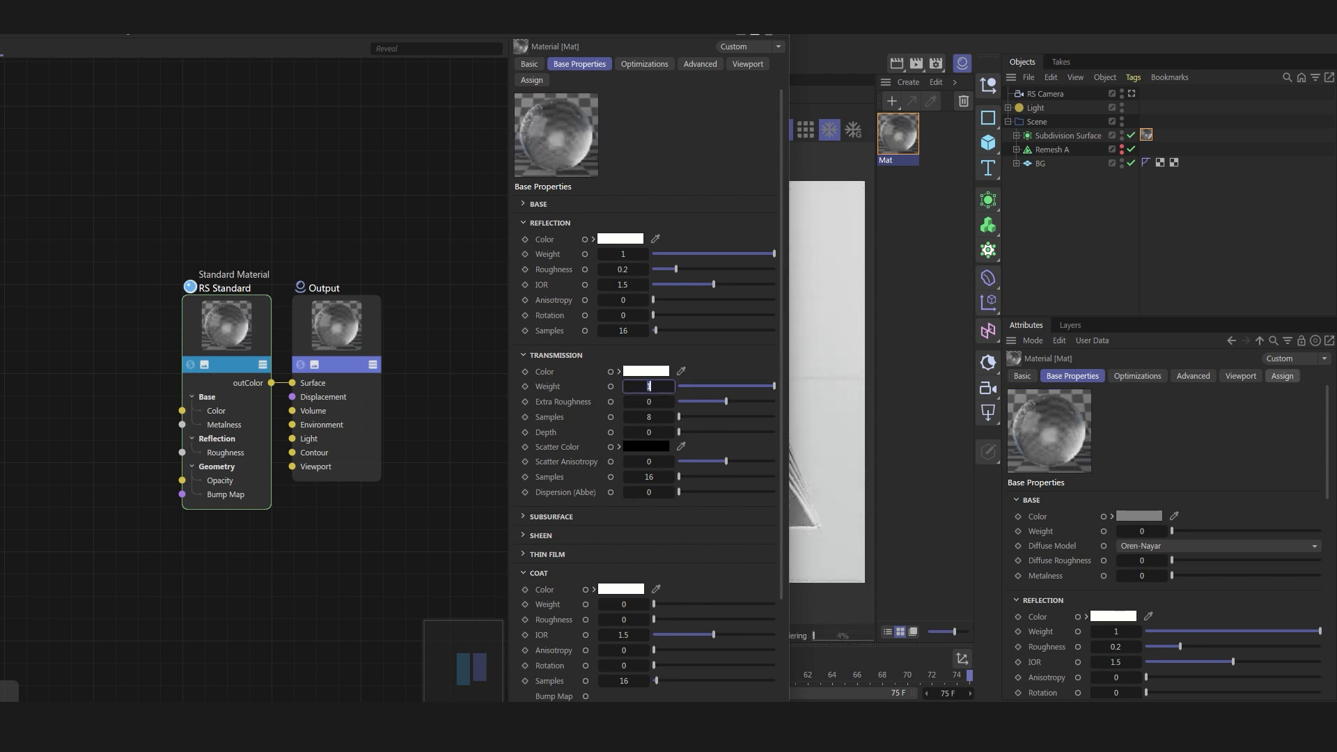
pyautogui.click(655, 495)
pyautogui.write('0.1')
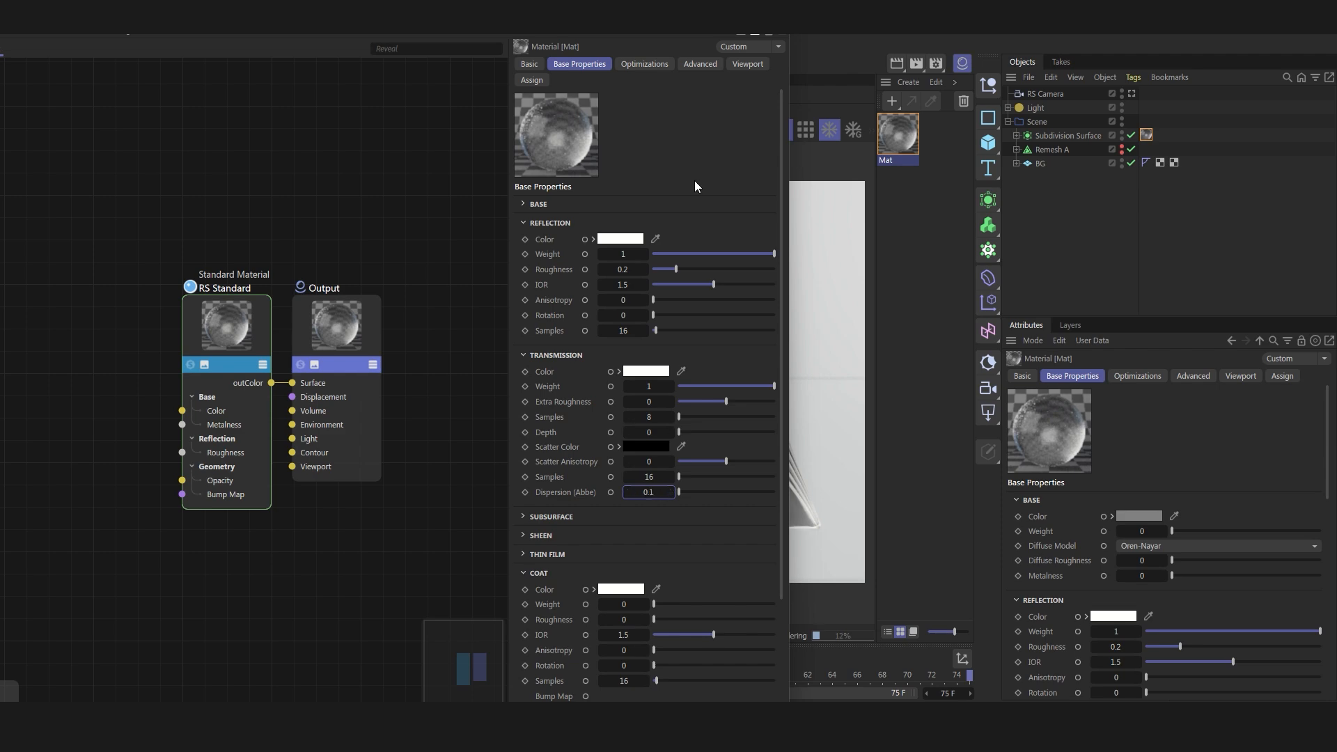
# Hide the material manager and resize the windows to give the render preview more room.
pyautogui.moveTo(789, 234); pyautogui.dragTo(670, 235)
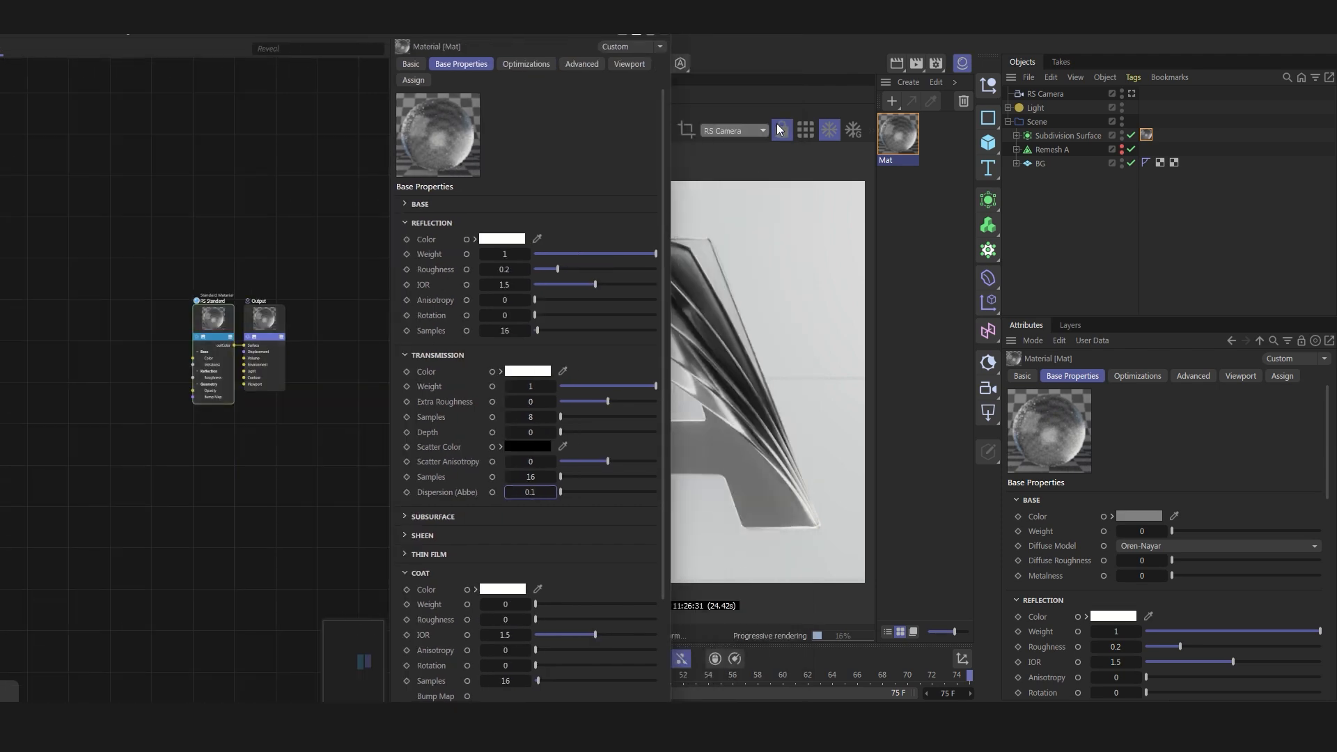
pyautogui.click(962, 64)
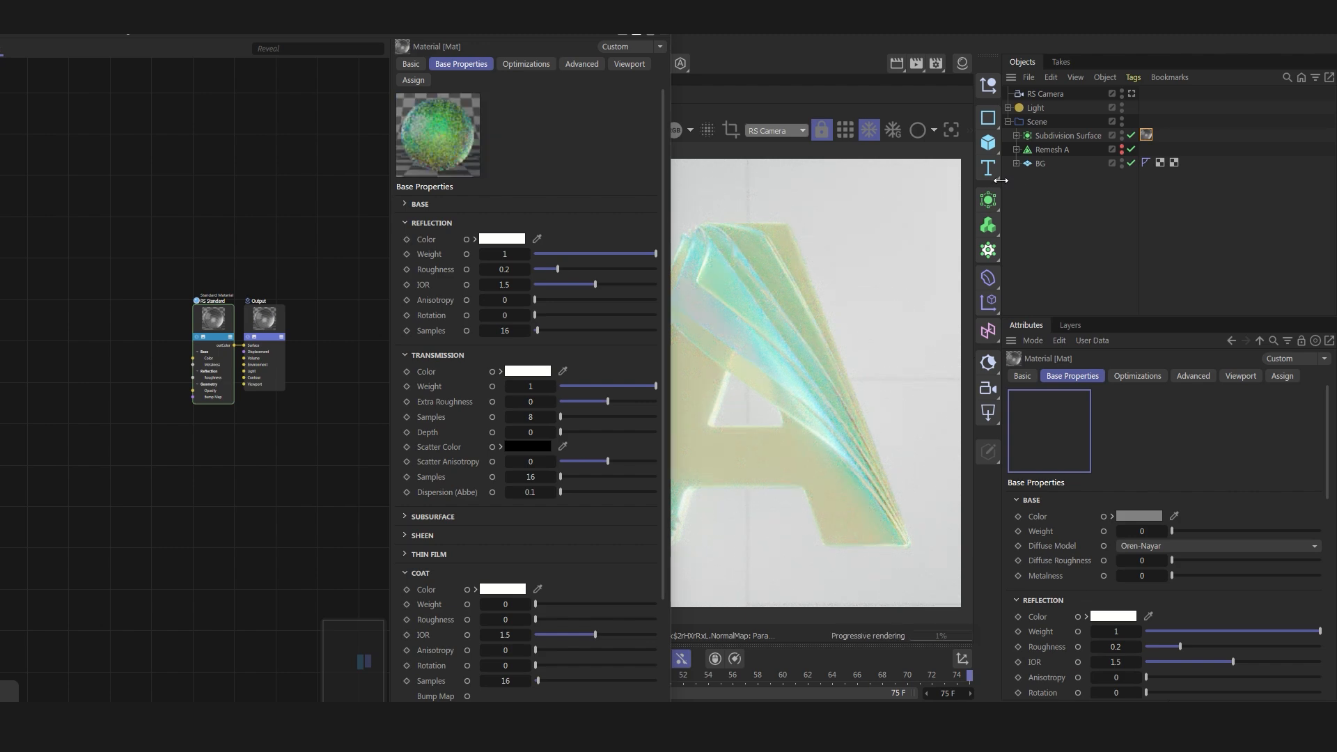
pyautogui.moveTo(1001, 180); pyautogui.dragTo(1123, 179)
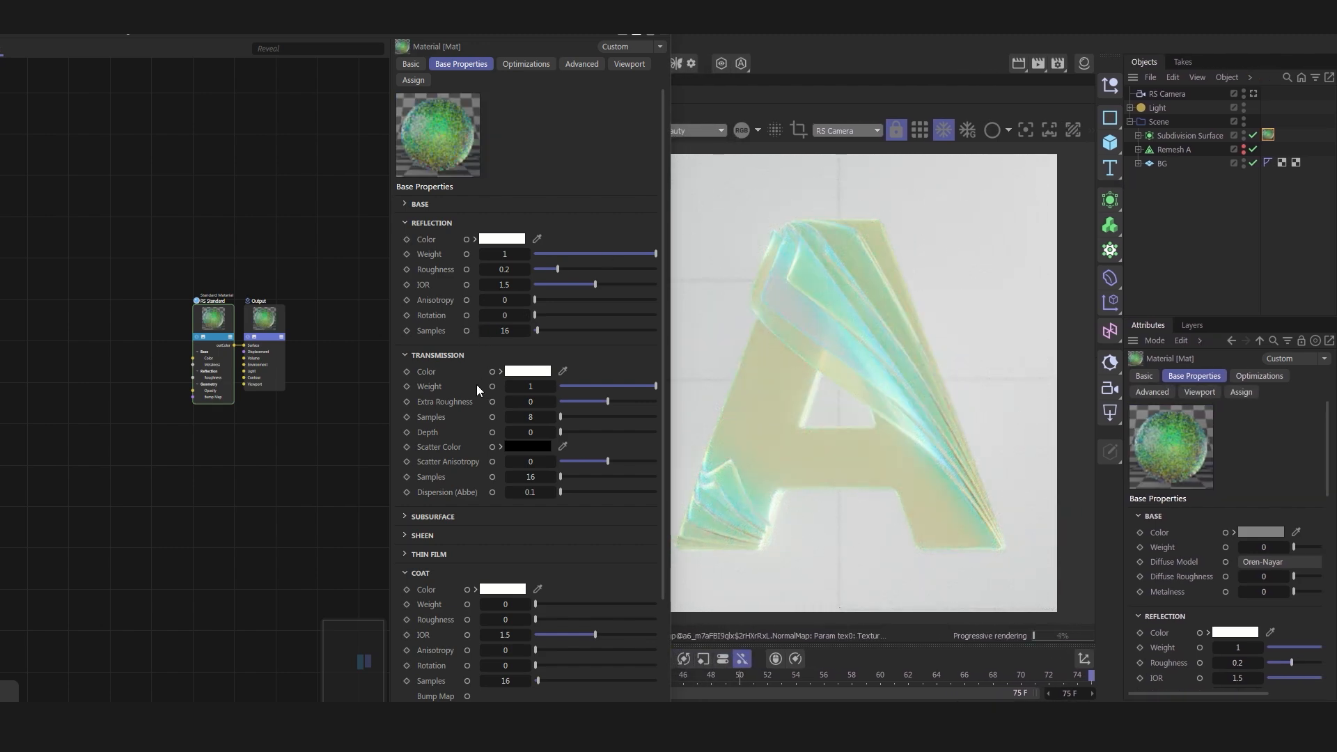
# Set the material's subsurface weight to 1 and its subsurface scale to 2.
pyautogui.scroll(-3, 474, 375)
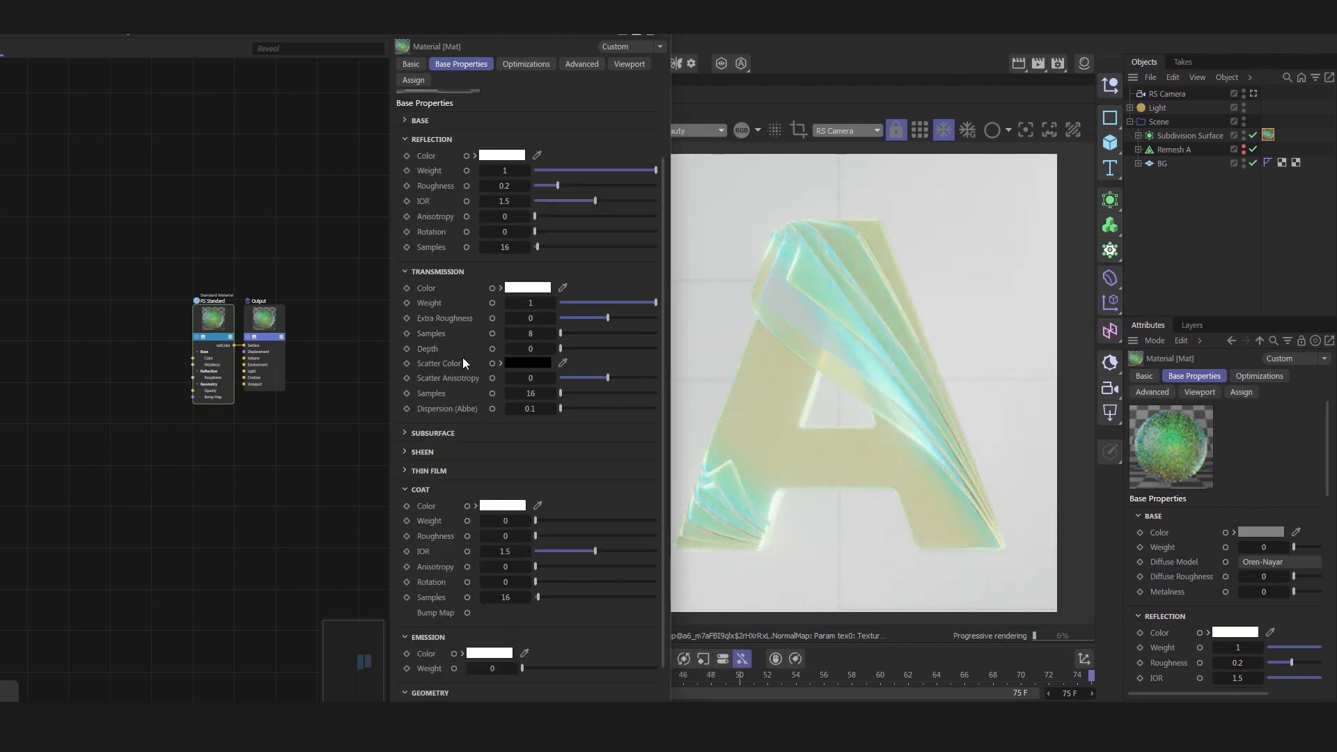
pyautogui.click(424, 433)
pyautogui.moveTo(557, 465); pyautogui.dragTo(687, 465)
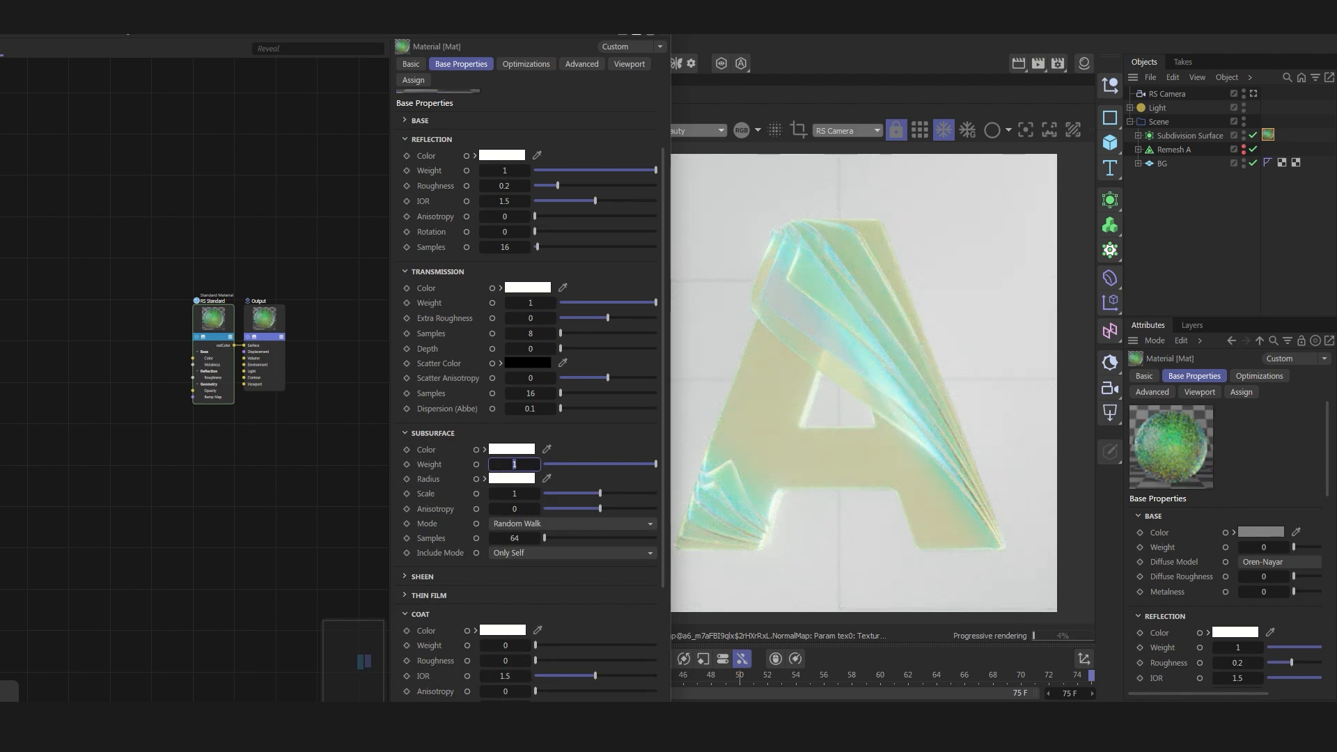
pyautogui.doubleClick(516, 495)
pyautogui.write('2')
pyautogui.press('Return')
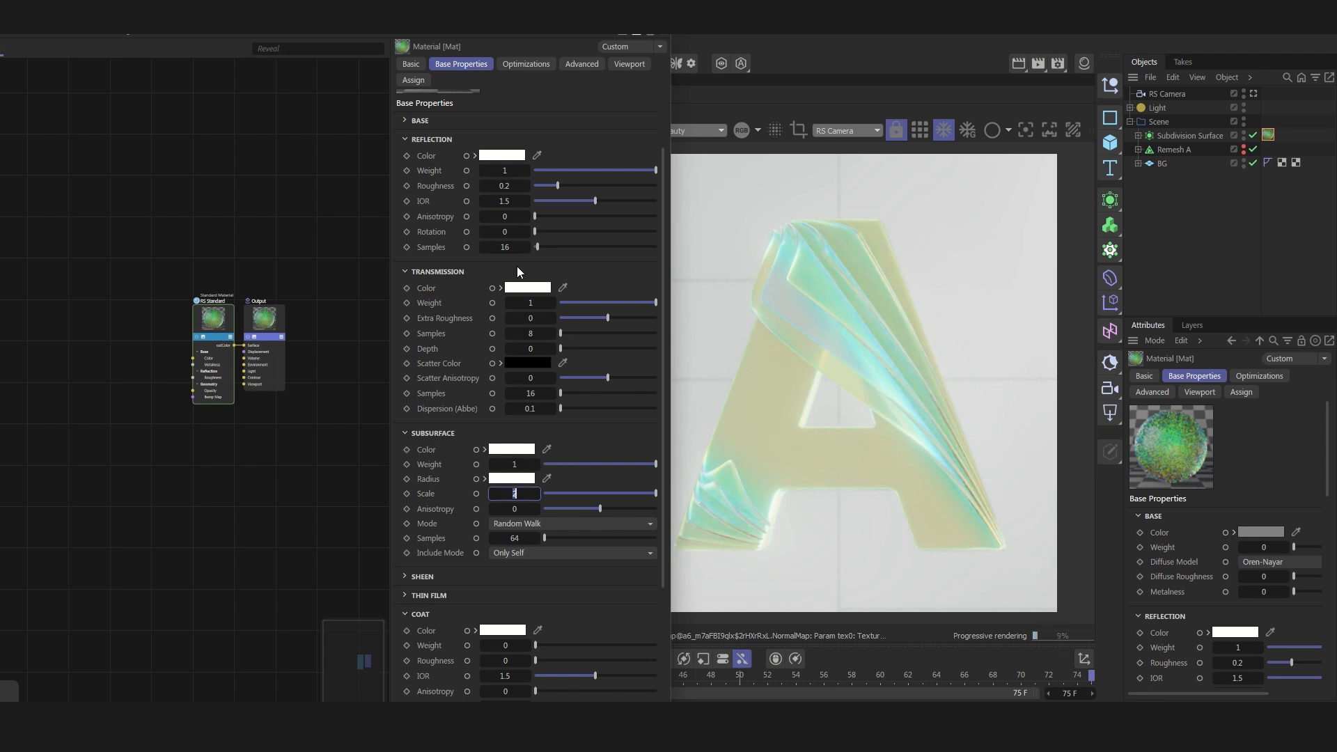
# Try to set the subsurface color to RGB 19, 77, 209.
pyautogui.click(512, 449)
pyautogui.click(514, 449)
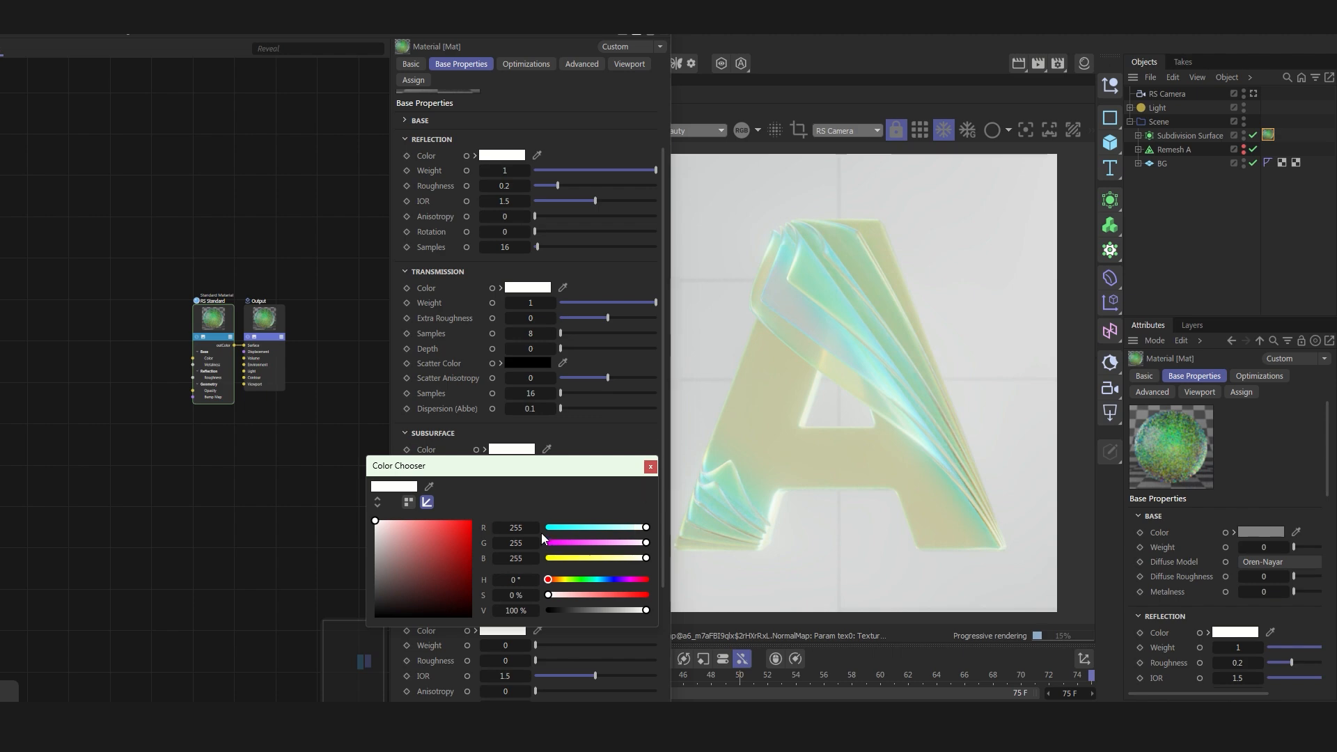
pyautogui.click(516, 527)
pyautogui.write('19')
pyautogui.click(518, 542)
pyautogui.write('77')
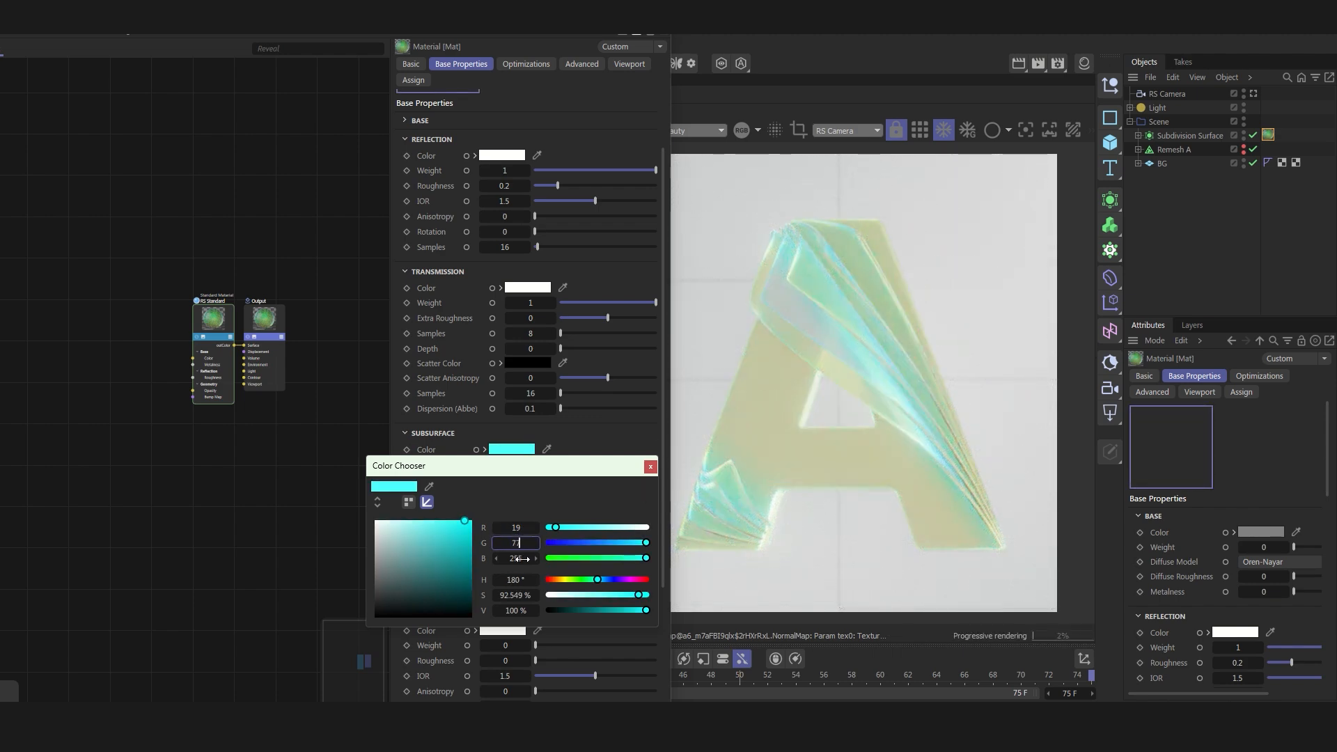
pyautogui.click(516, 558)
pyautogui.write('209')
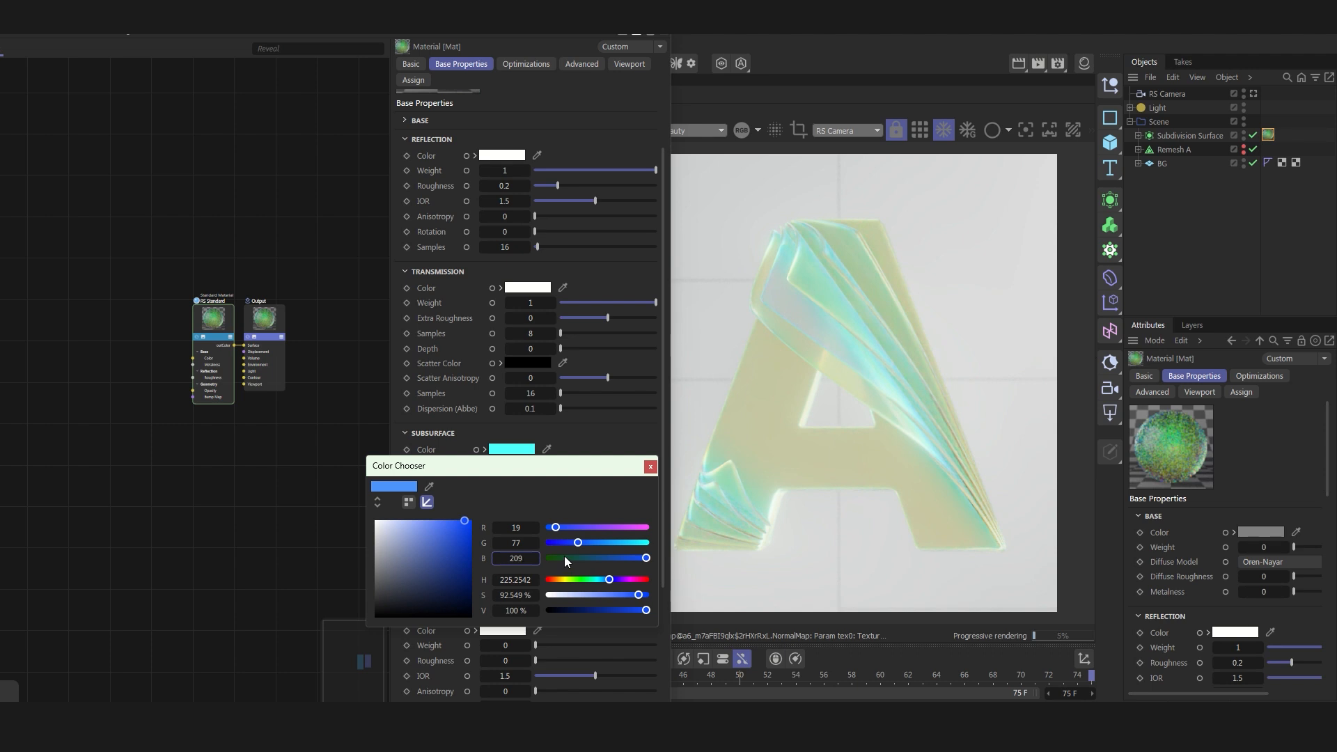
pyautogui.press('Return')
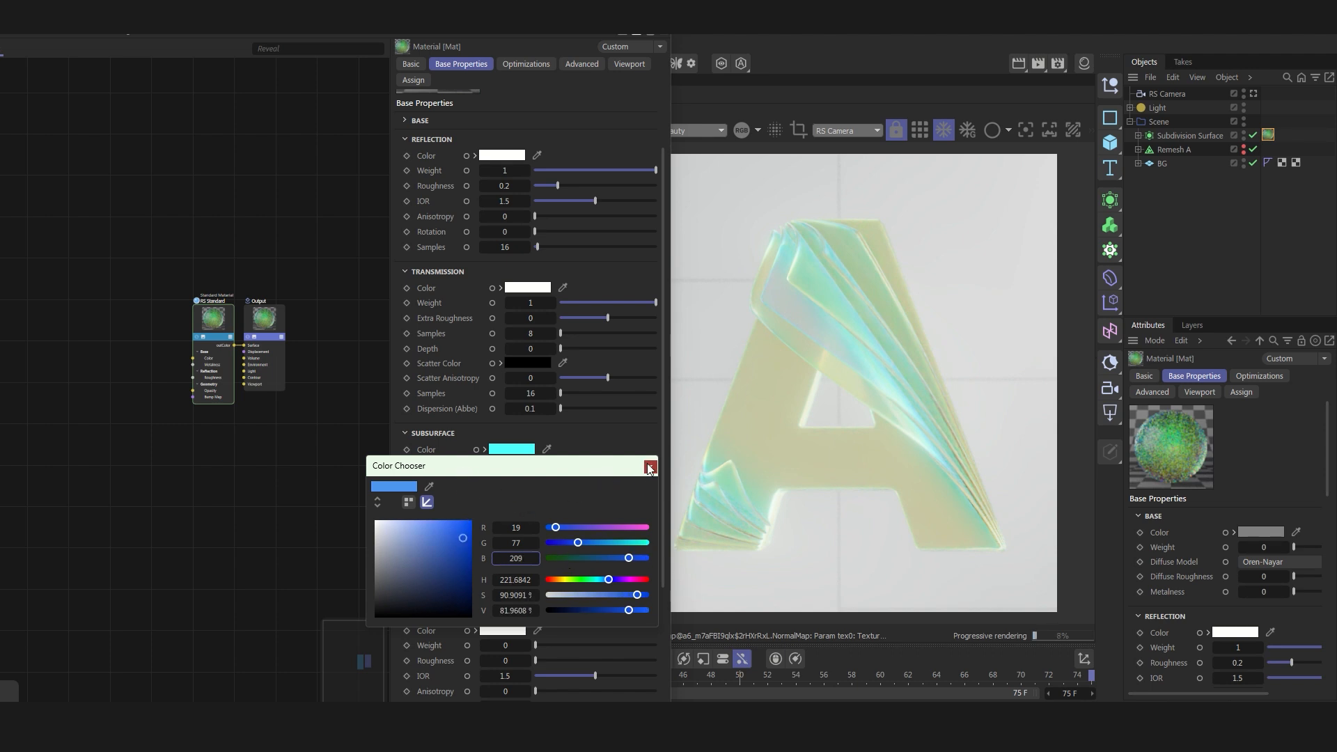
pyautogui.click(649, 467)
# Set the subsurface color's green value to 77 and its blue value to 209.
pyautogui.click(495, 450)
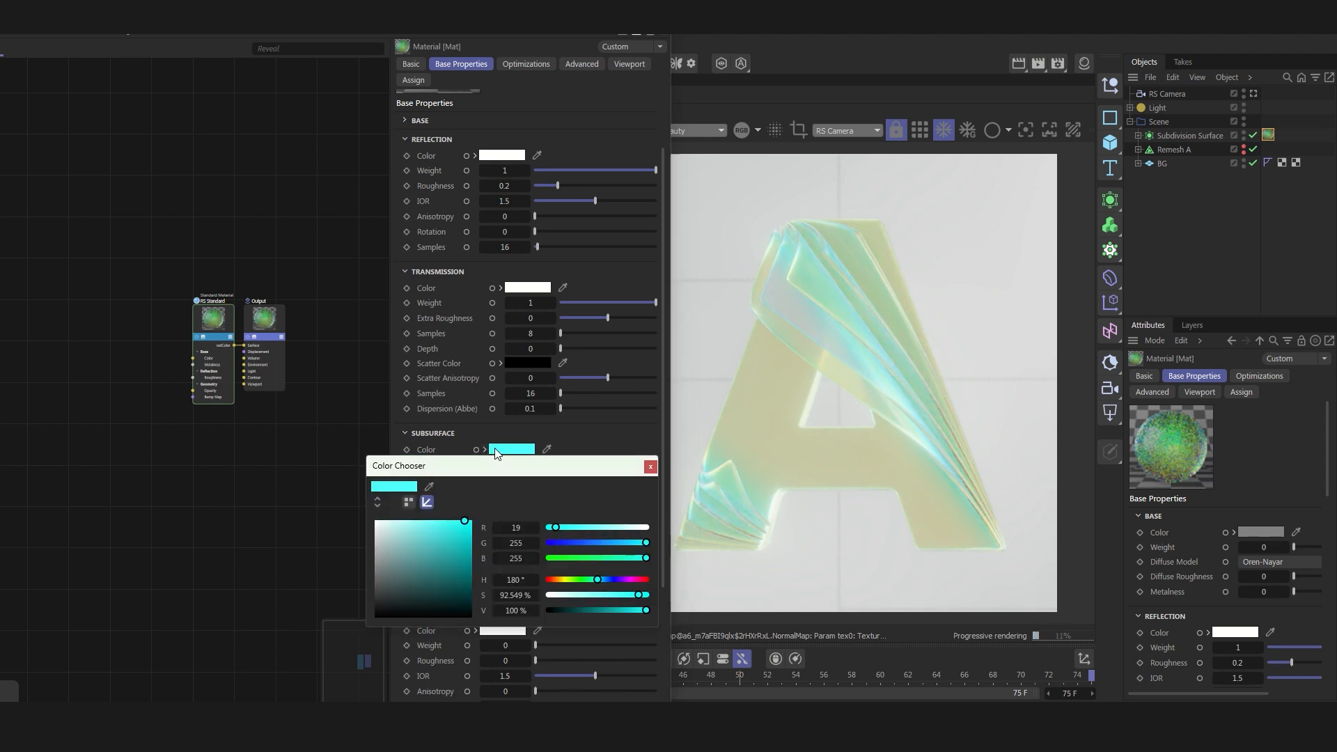
pyautogui.click(514, 543)
pyautogui.write('77')
pyautogui.click(516, 559)
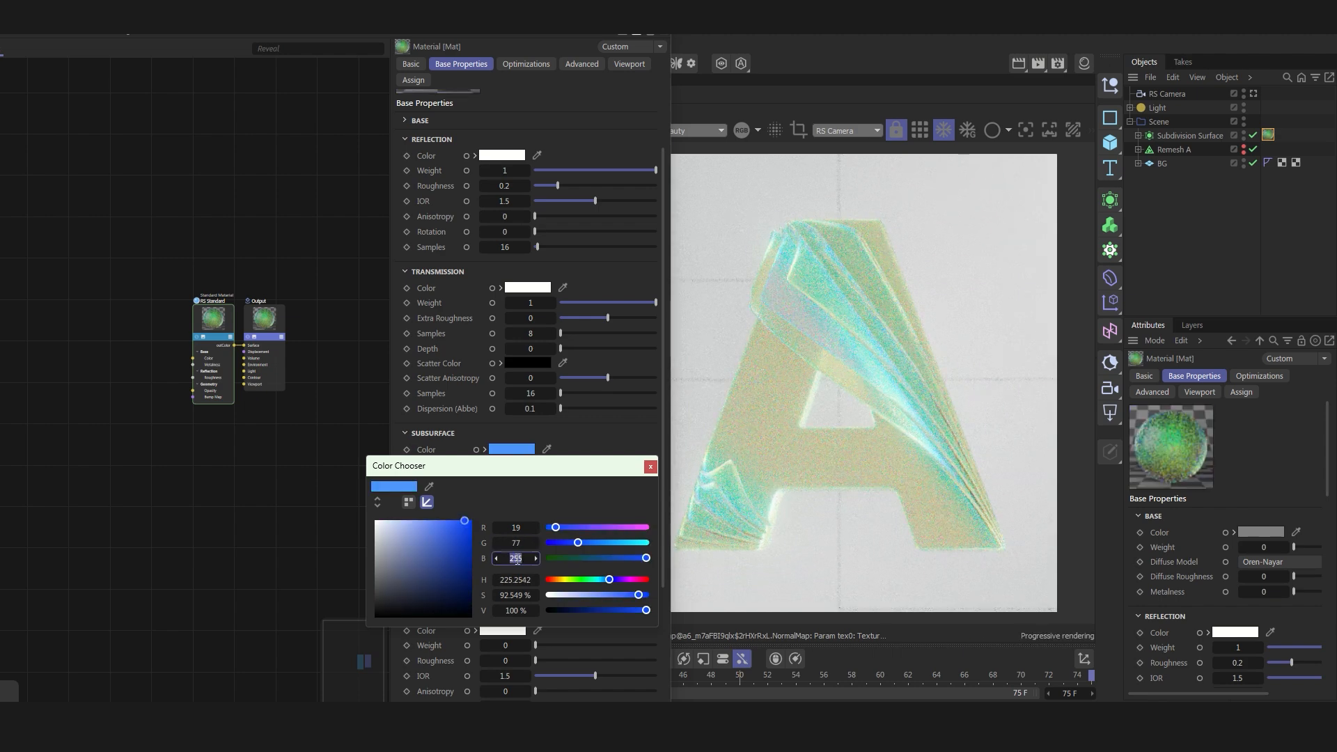
pyautogui.write('2')
pyautogui.write('05')
pyautogui.press('Return')
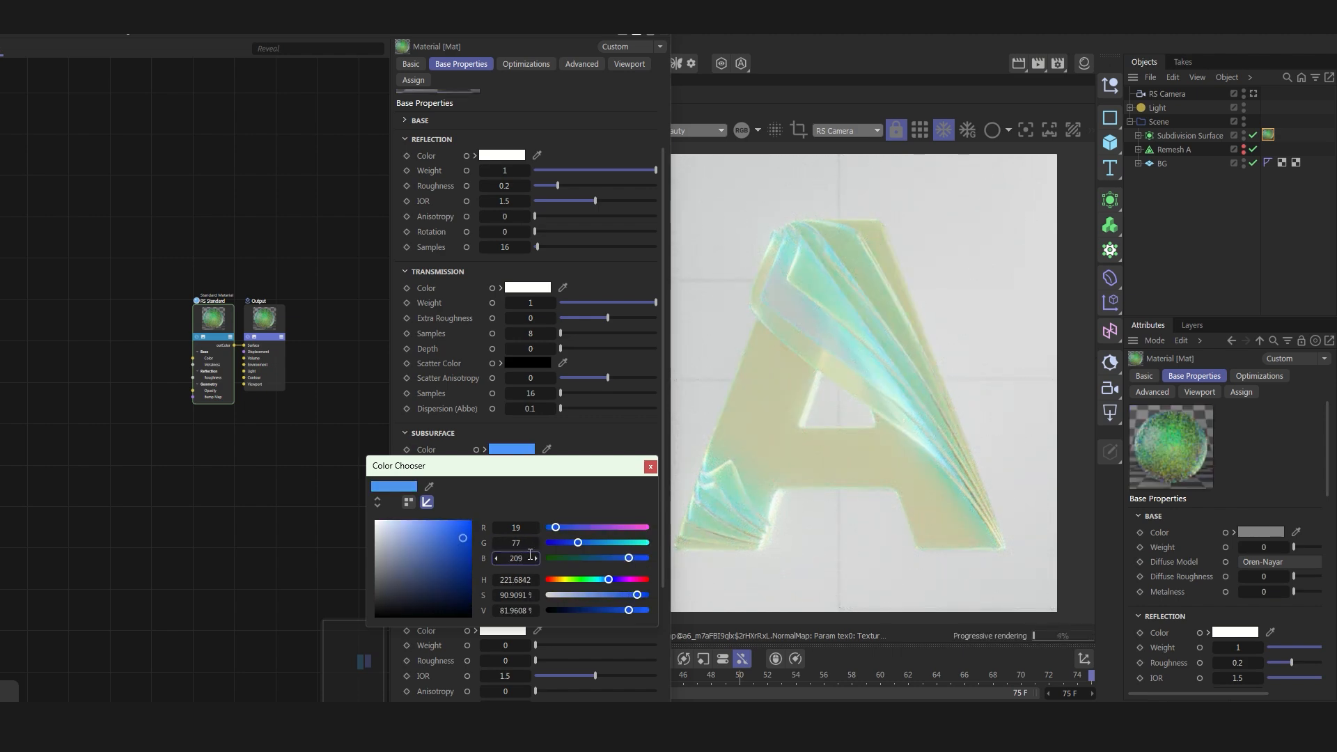
pyautogui.click(651, 466)
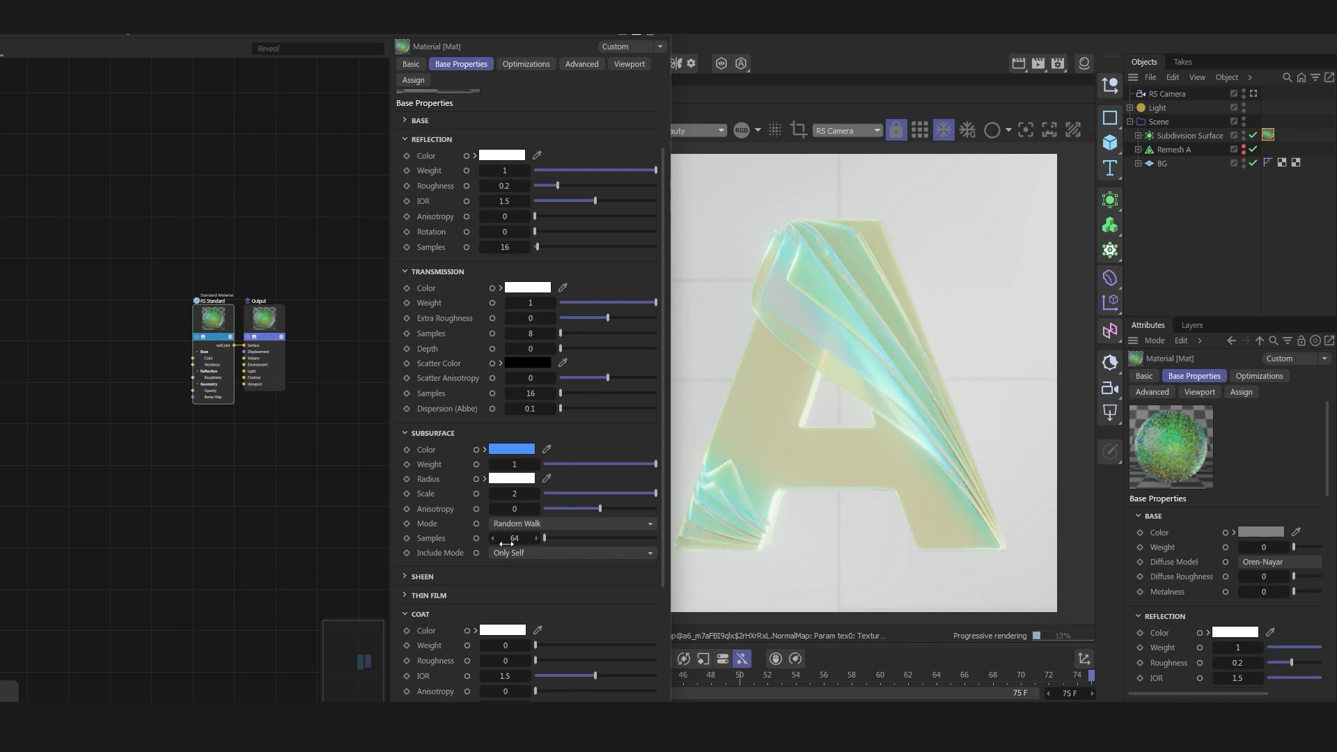
# Set the material's sheen weight to 1.
pyautogui.scroll(-3, 478, 532)
pyautogui.click(421, 410)
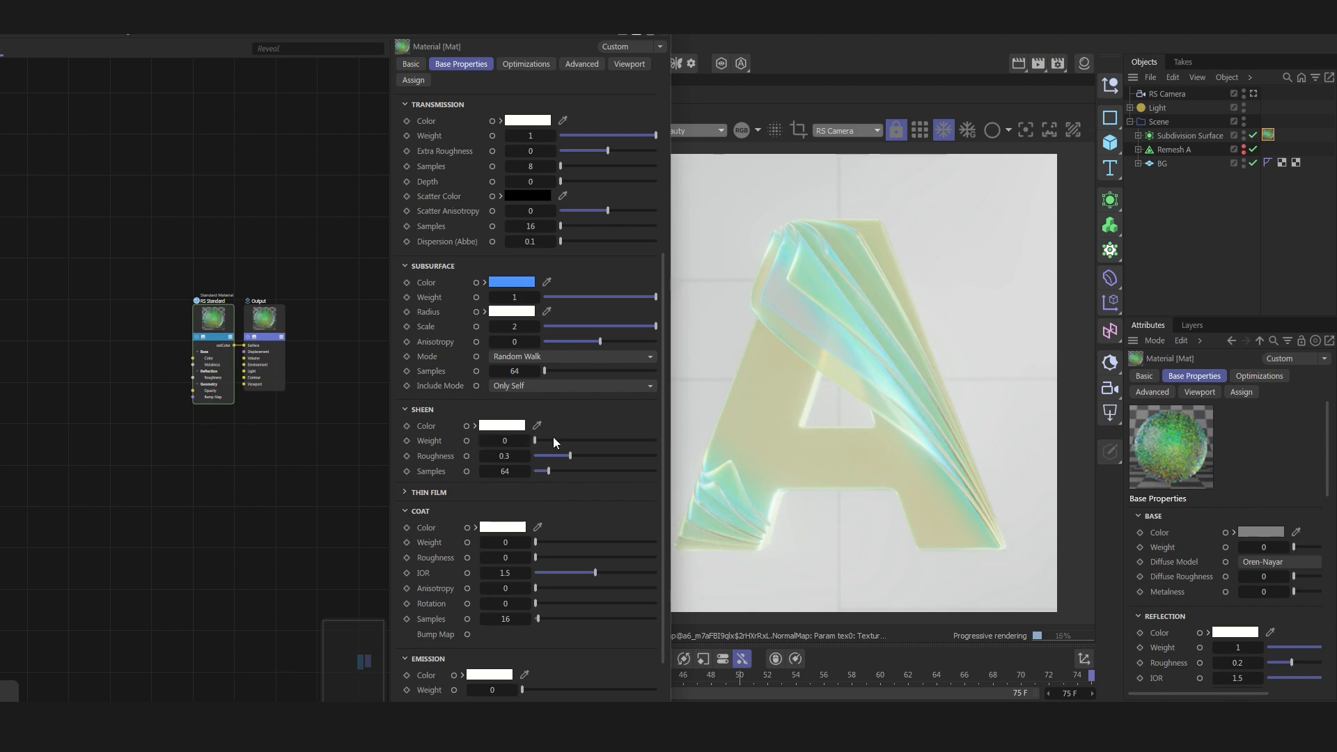
pyautogui.moveTo(557, 438); pyautogui.dragTo(691, 445)
pyautogui.click(510, 439)
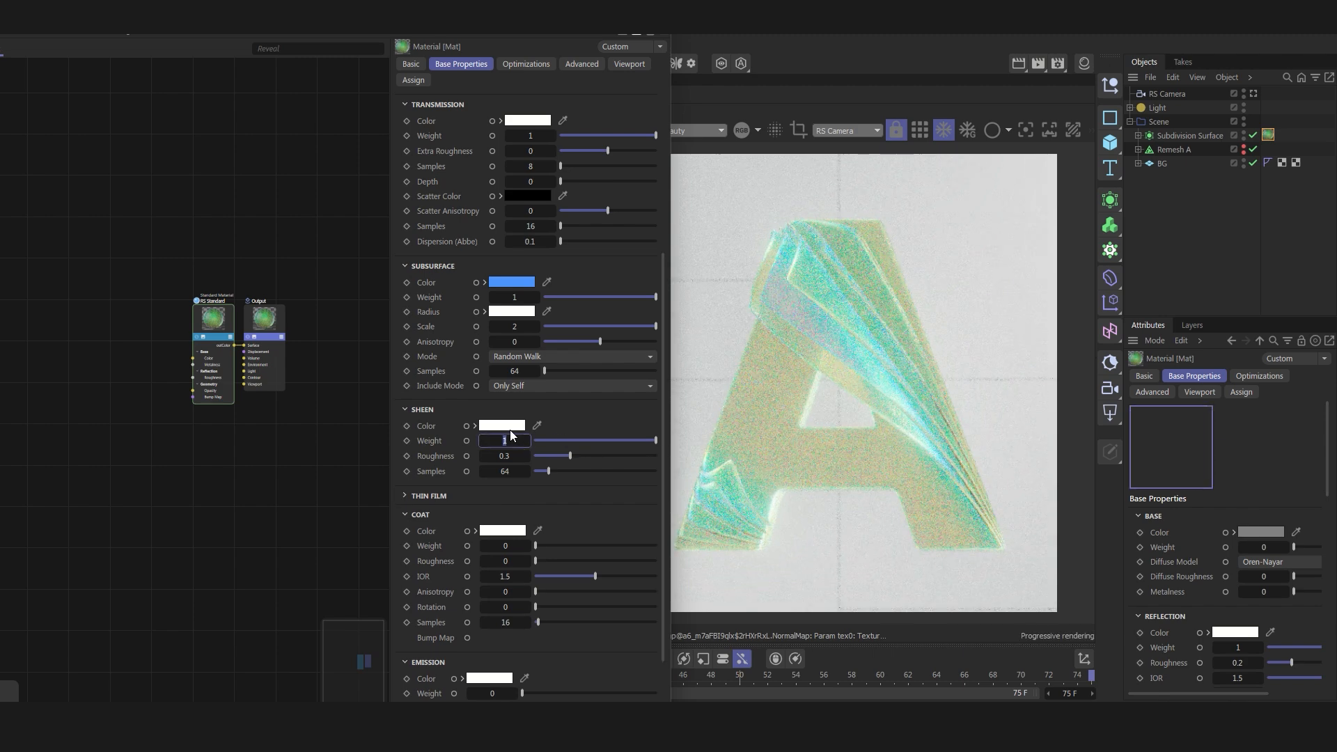
# Tint the sheen color light cyan by setting its red value to 97.
pyautogui.click(512, 426)
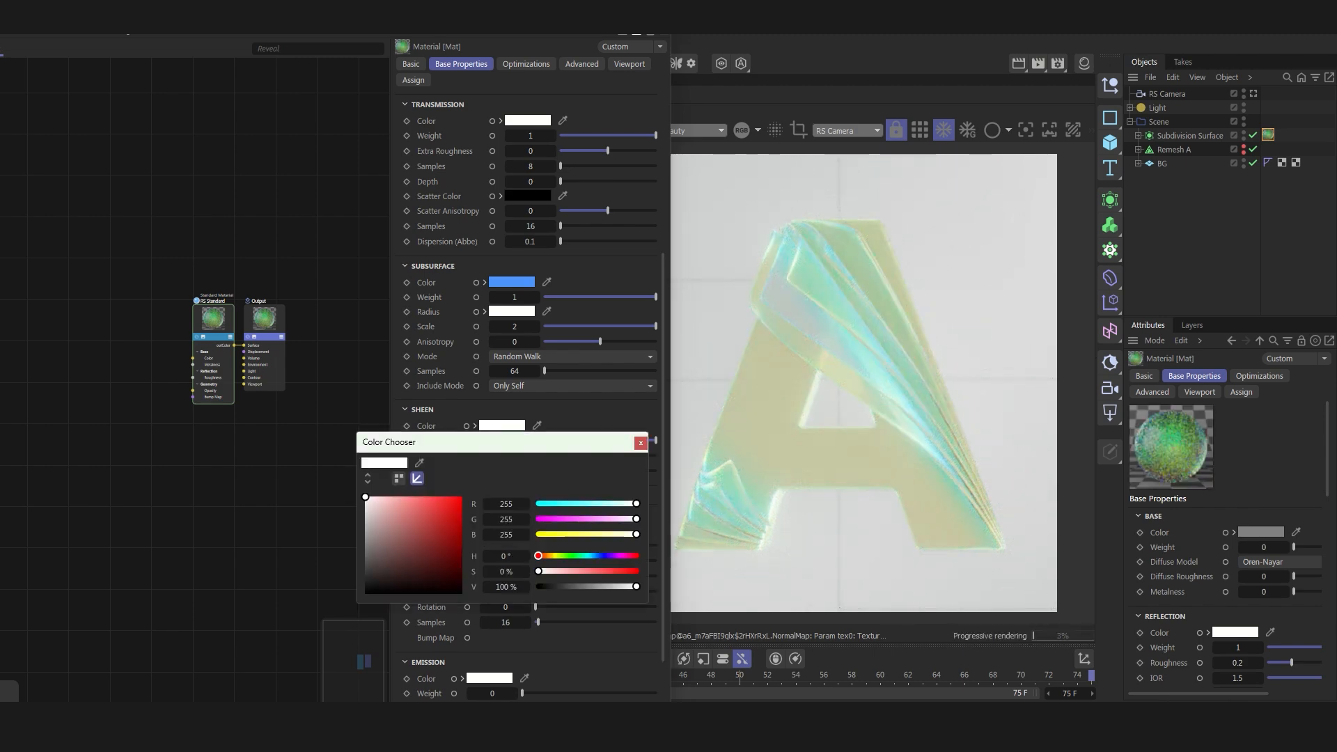
pyautogui.click(506, 505)
pyautogui.write('97')
pyautogui.press('Return')
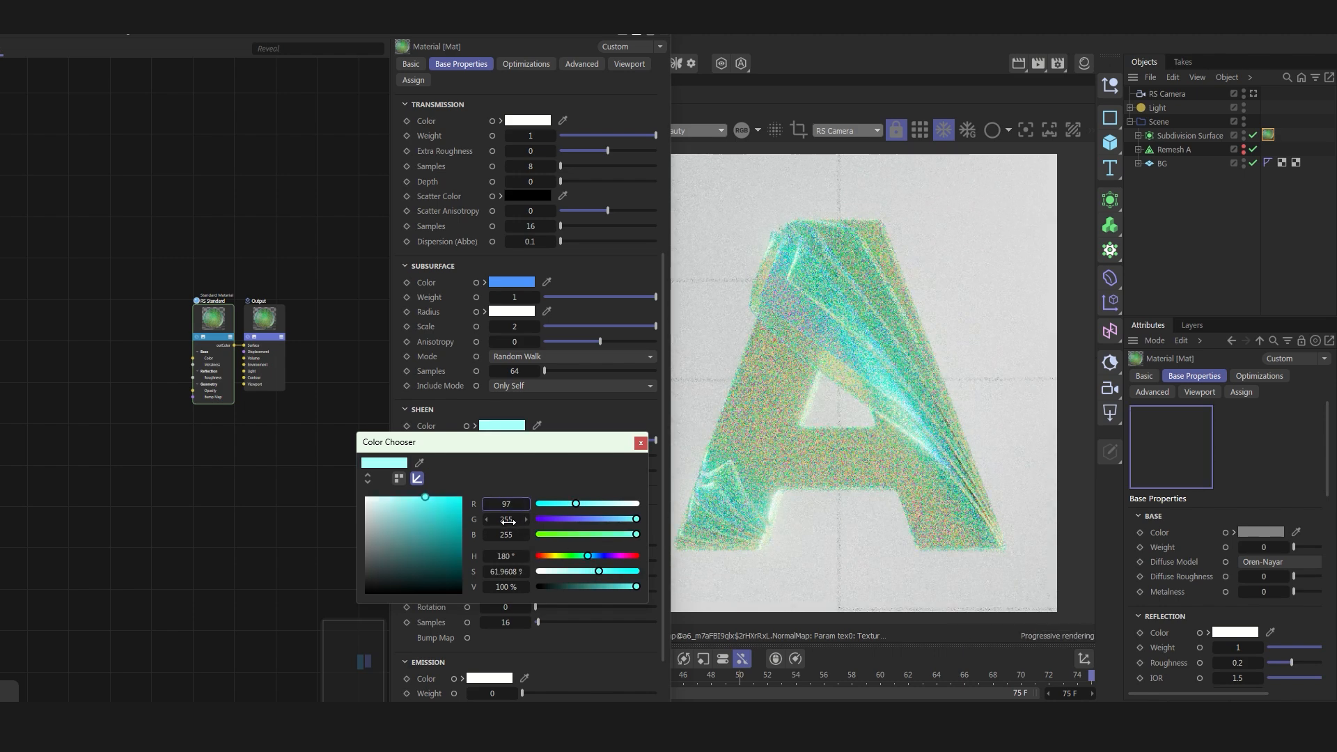
pyautogui.click(507, 520)
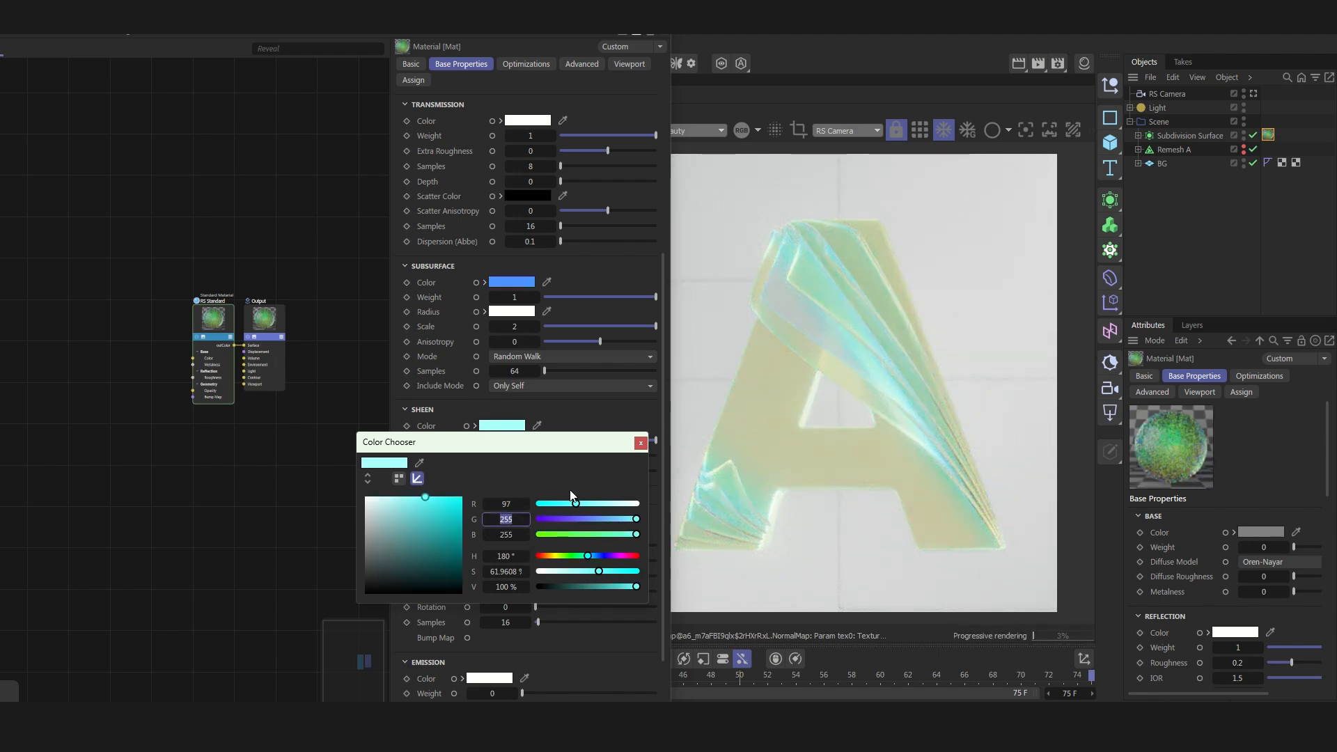
pyautogui.click(640, 443)
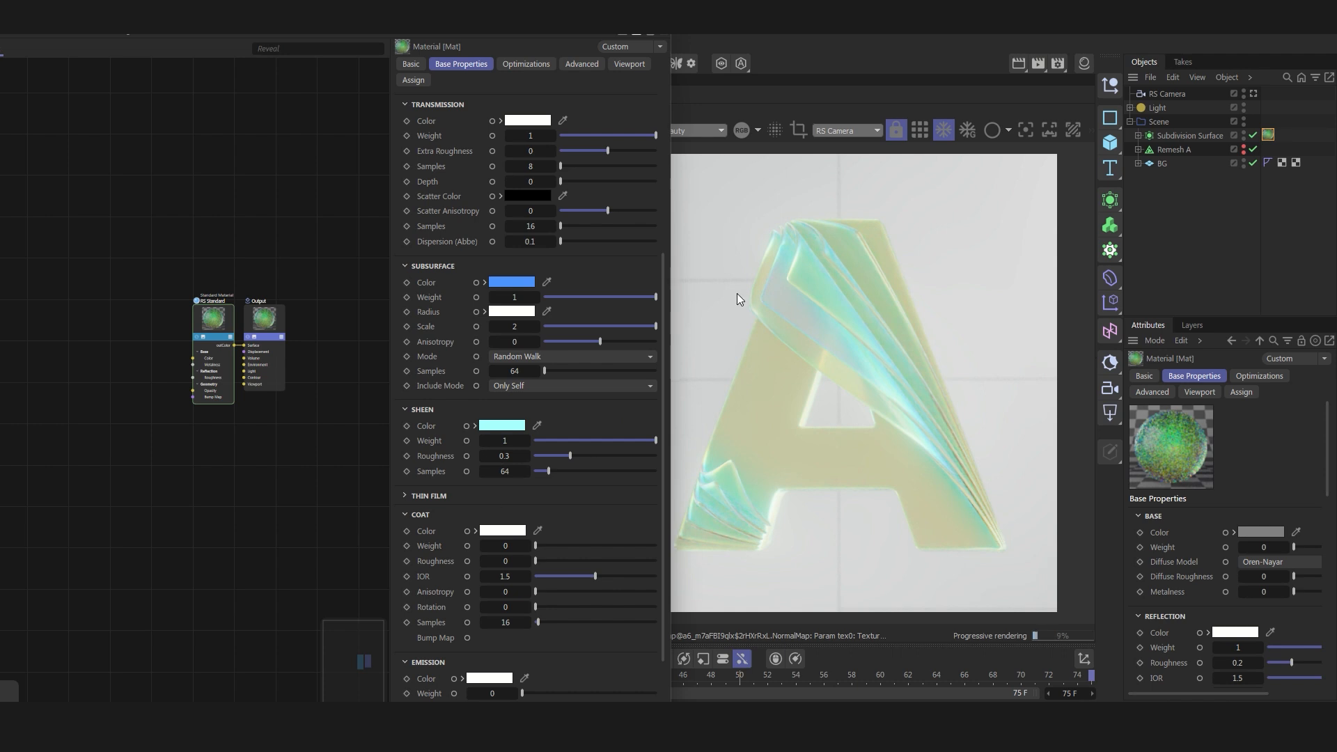
# Narrow the material node editor window and reposition it so the whole letter A is uncovered in the render preview.
pyautogui.scroll(3, 207, 371)
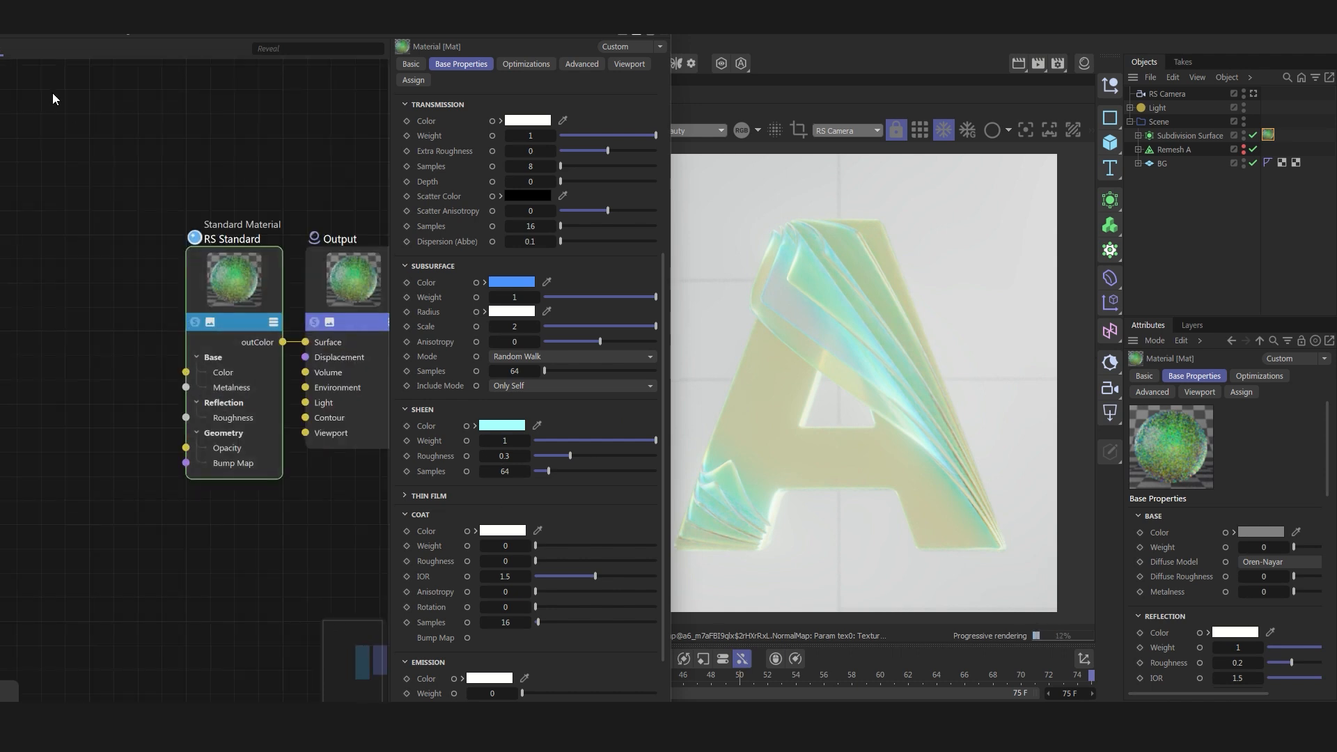
pyautogui.scroll(-3, 216, 259)
pyautogui.scroll(-1, 213, 258)
pyautogui.scroll(2, 213, 259)
pyautogui.moveTo(83, 35); pyautogui.dragTo(139, 35)
pyautogui.moveTo(1, 126); pyautogui.dragTo(122, 125)
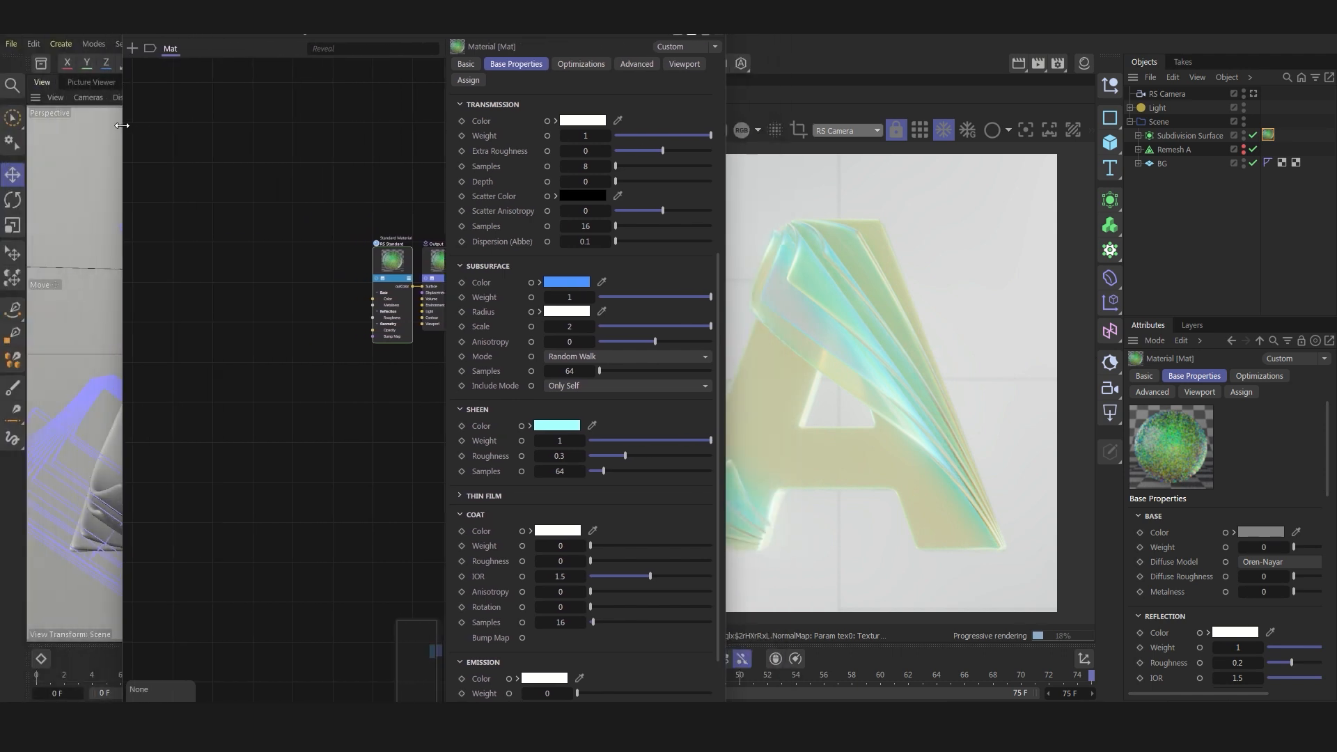
pyautogui.moveTo(266, 34); pyautogui.dragTo(145, 35)
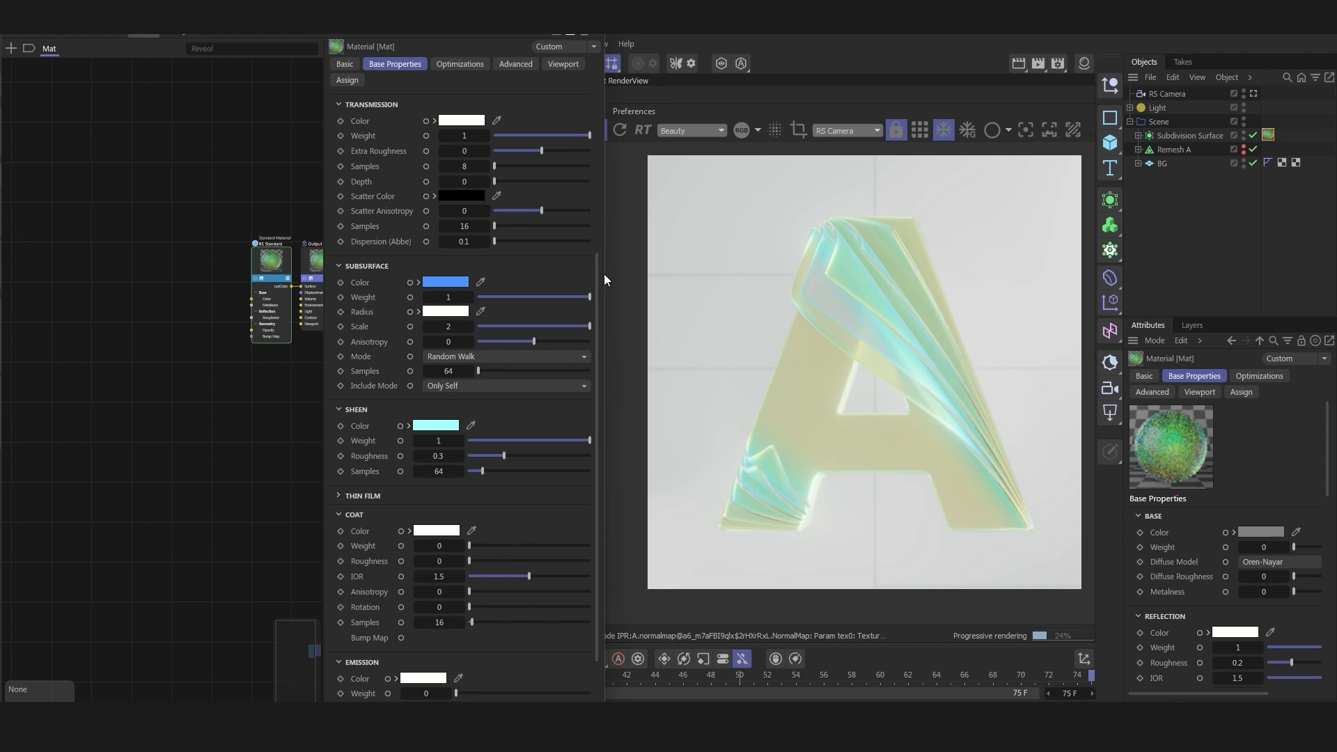
# Resize the render view and node editor so the material nodes and the whole letter A are visible side by side.
pyautogui.moveTo(603, 274); pyautogui.dragTo(664, 270)
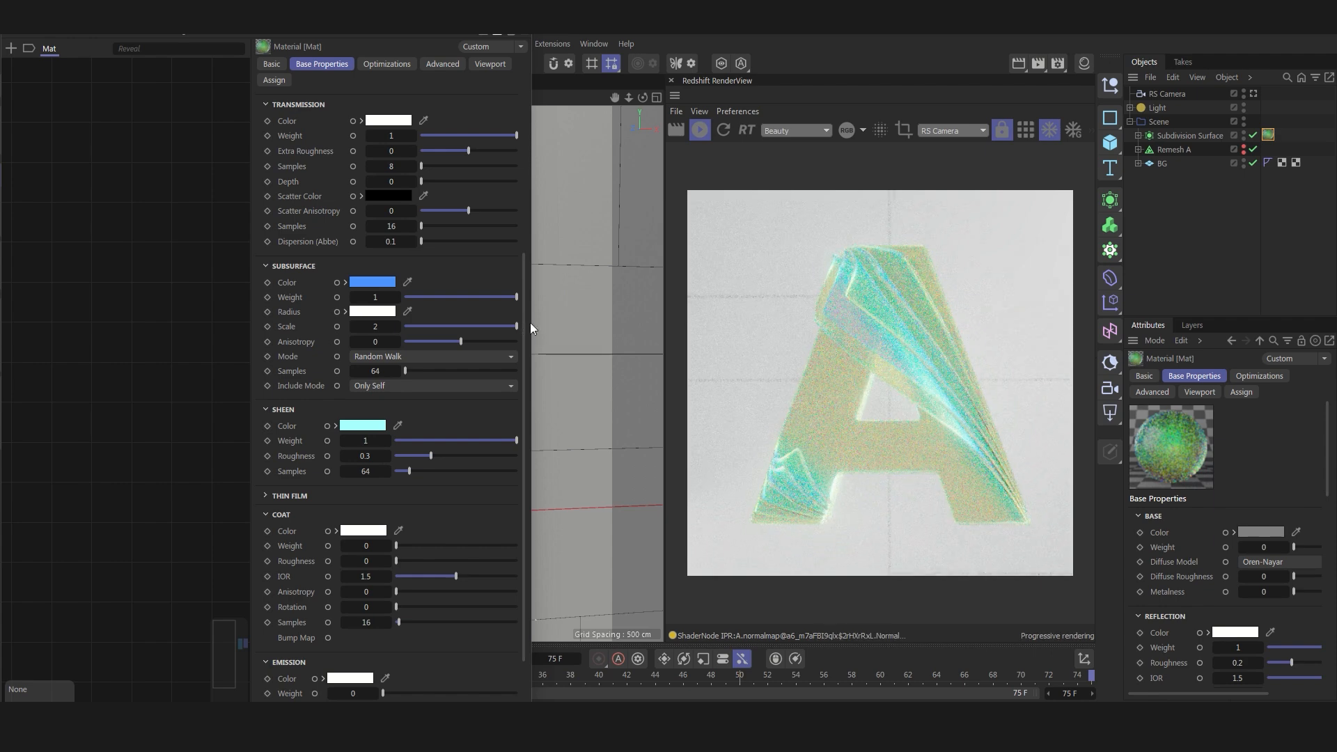
pyautogui.moveTo(531, 323); pyautogui.dragTo(681, 324)
pyautogui.scroll(-4, 248, 301)
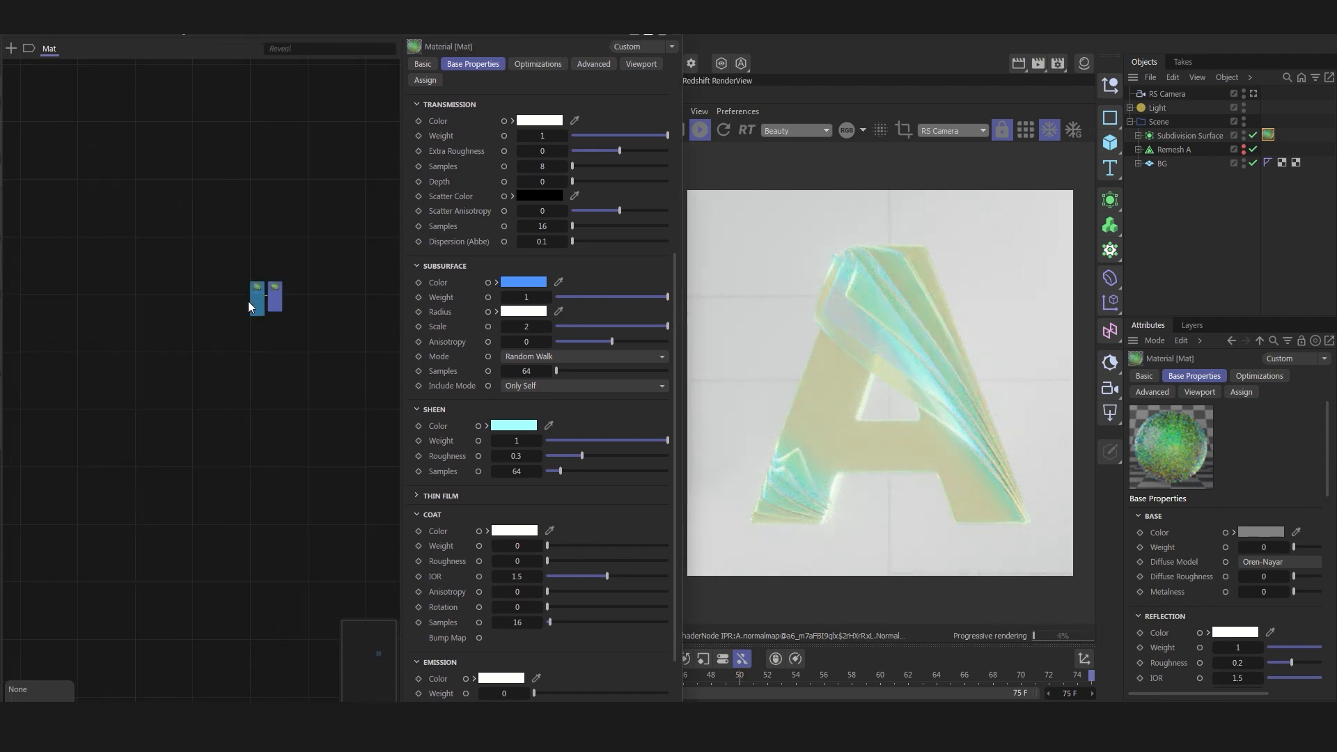
pyautogui.scroll(8, 181, 318)
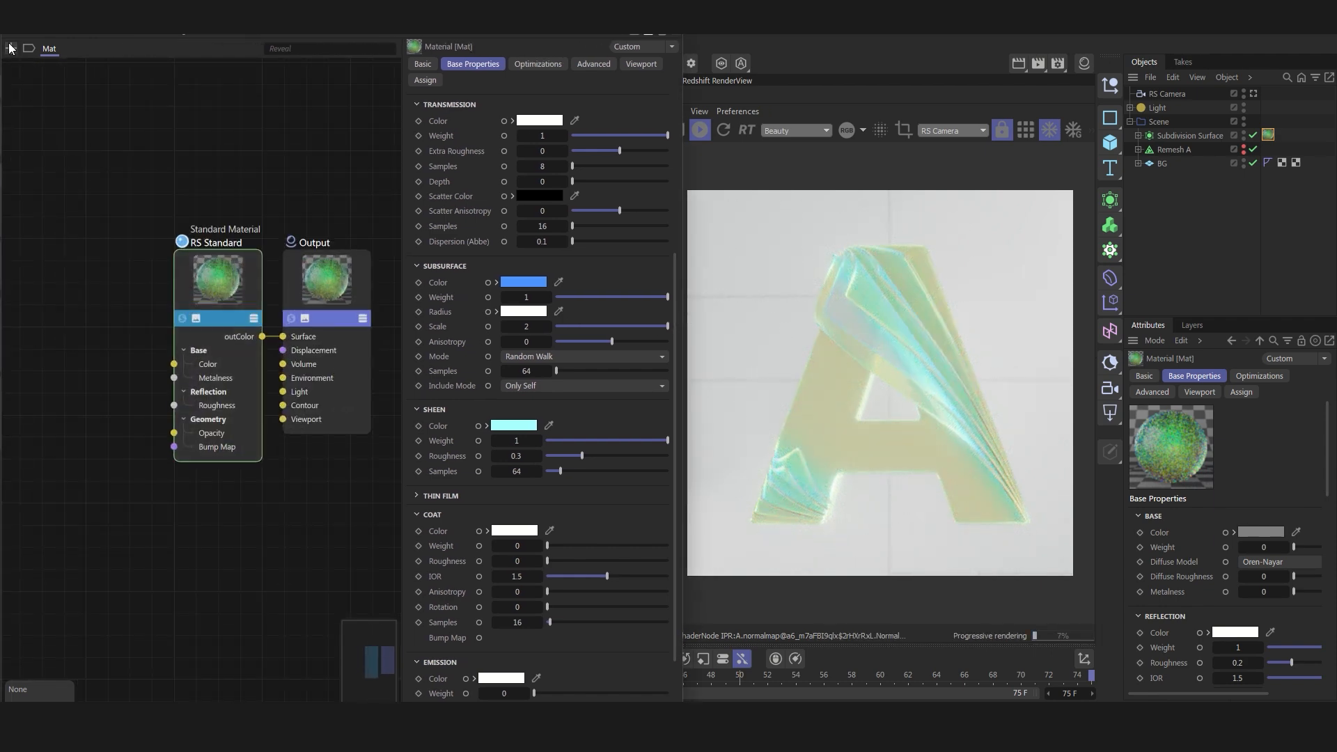
# Add a Fresnel node to the material graph and place it beside the RS Standard node's input side.
pyautogui.hotkey('shift', 'c')
pyautogui.write('fre')
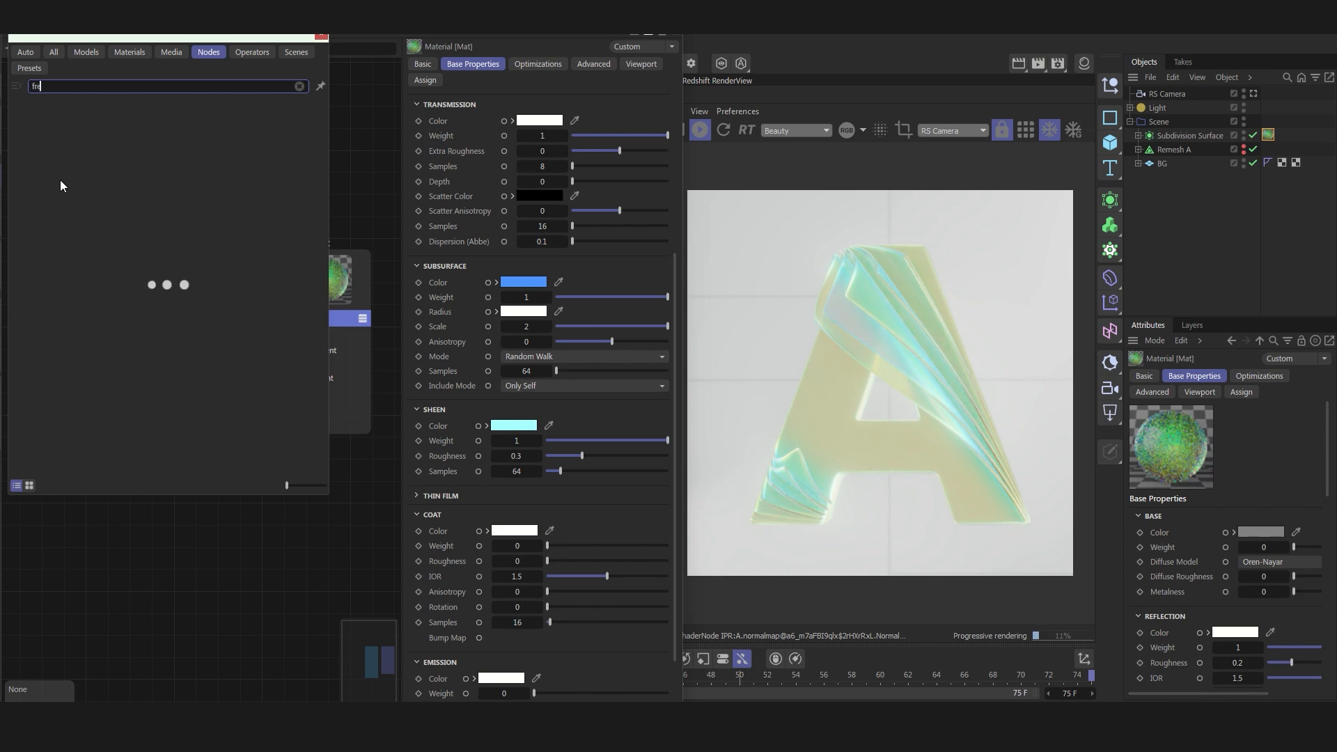
pyautogui.doubleClick(61, 107)
pyautogui.moveTo(198, 382); pyautogui.dragTo(96, 255)
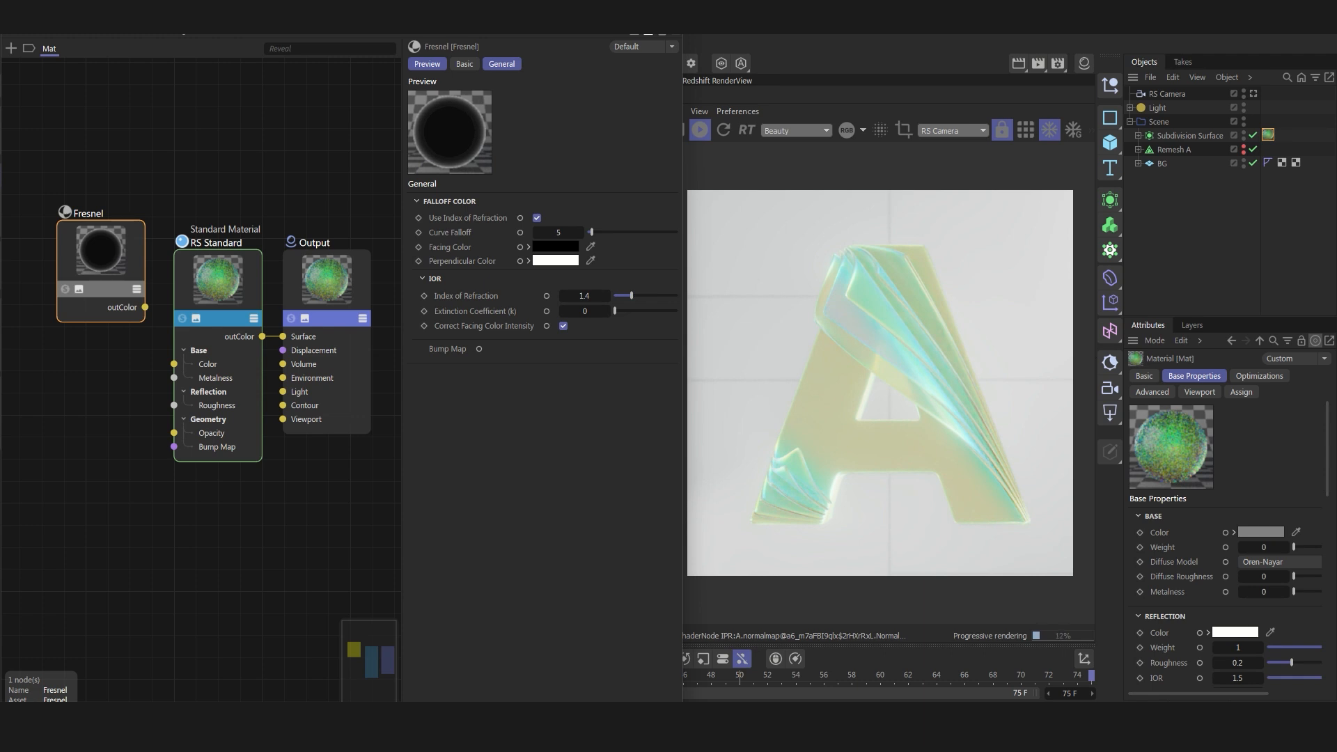
pyautogui.moveTo(81, 262); pyautogui.dragTo(55, 249)
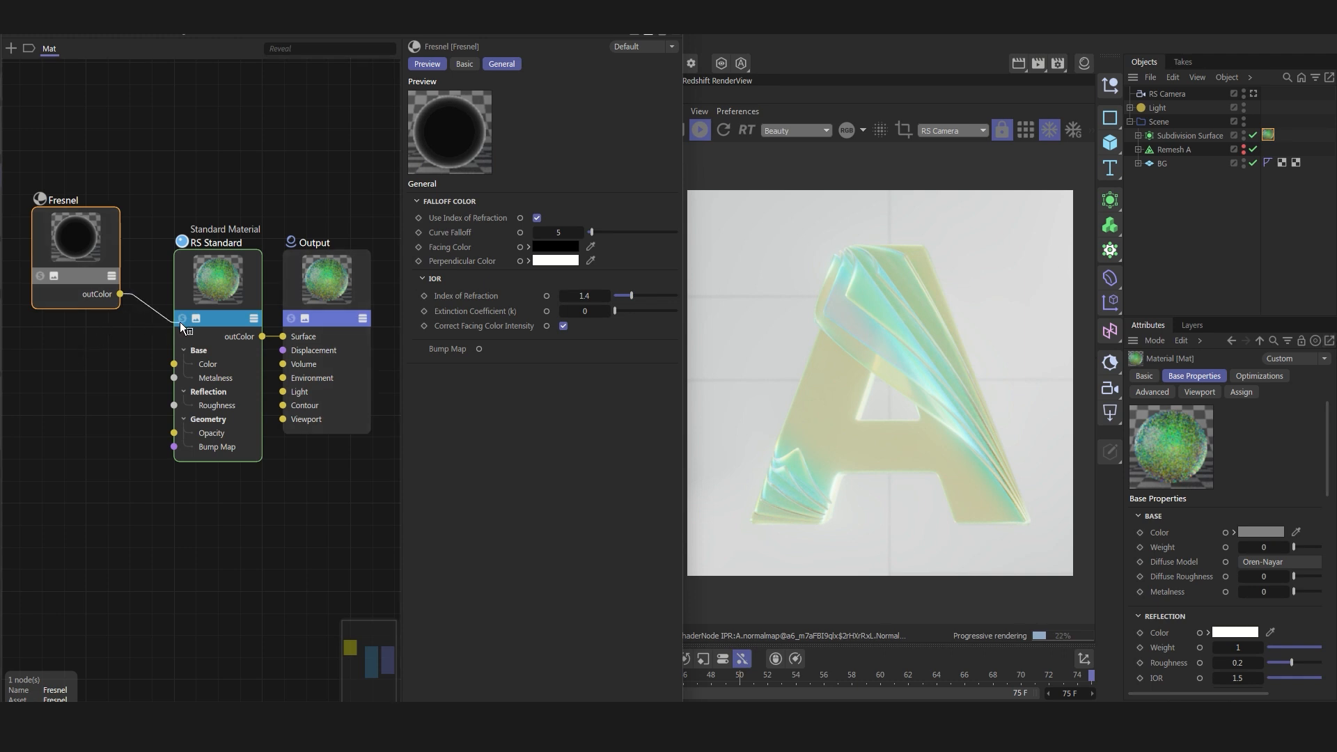
# Connect the Fresnel node's outColor to the RS Standard material's transmission weight and subsurface weight.
pyautogui.moveTo(180, 322); pyautogui.dragTo(183, 320)
pyautogui.moveTo(262, 381)
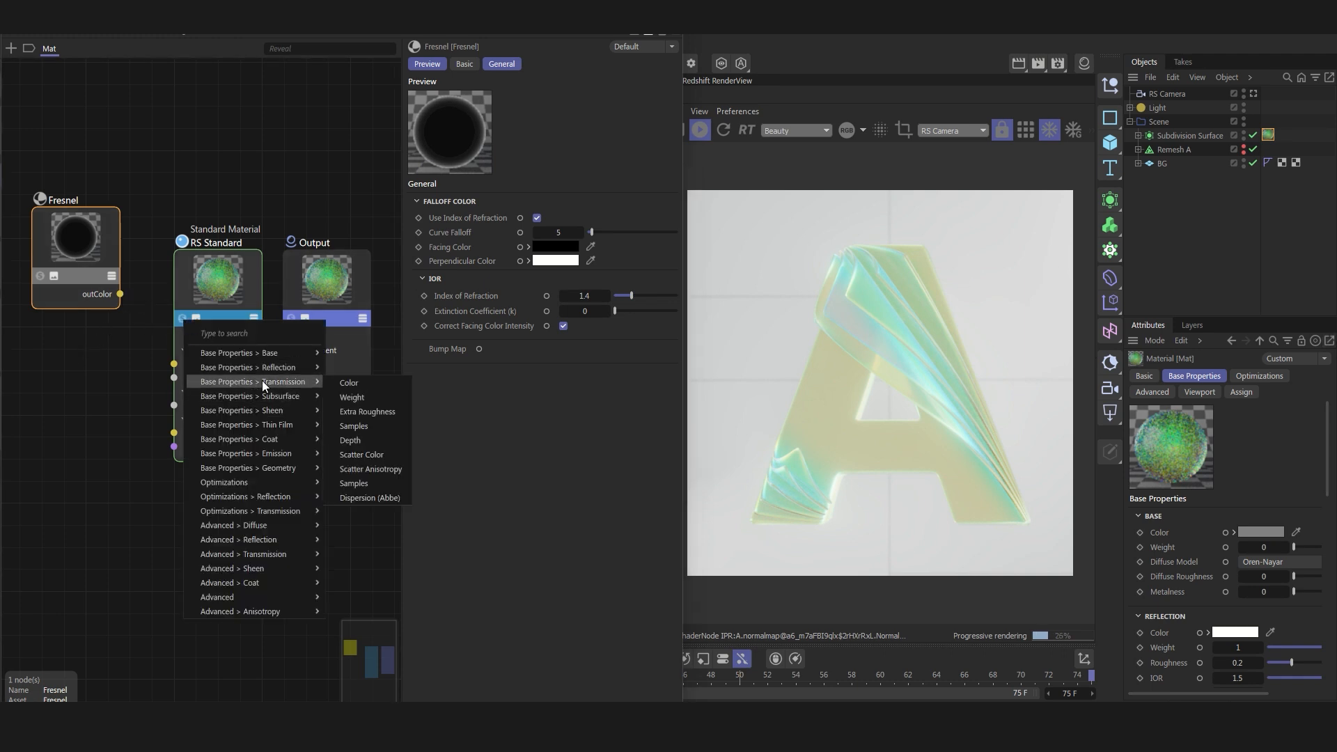
pyautogui.click(350, 397)
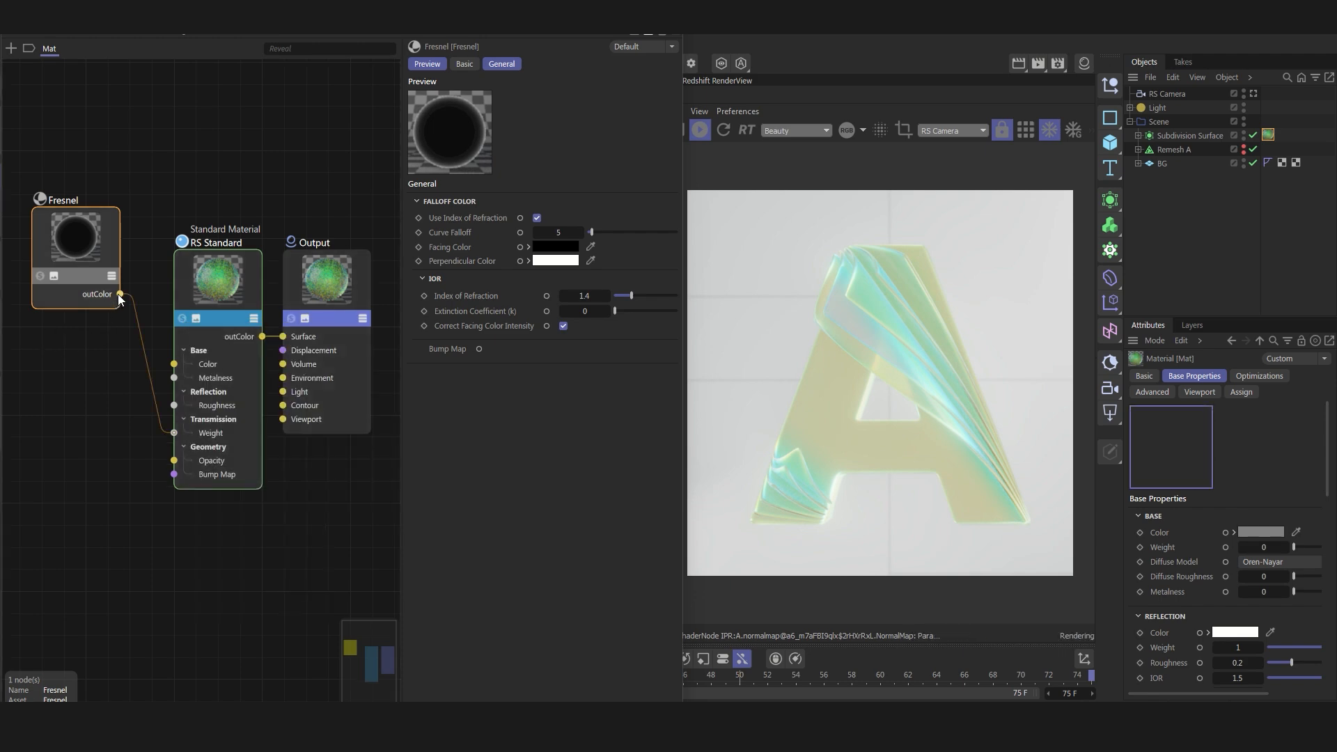
pyautogui.moveTo(120, 294); pyautogui.dragTo(181, 318)
pyautogui.moveTo(211, 395)
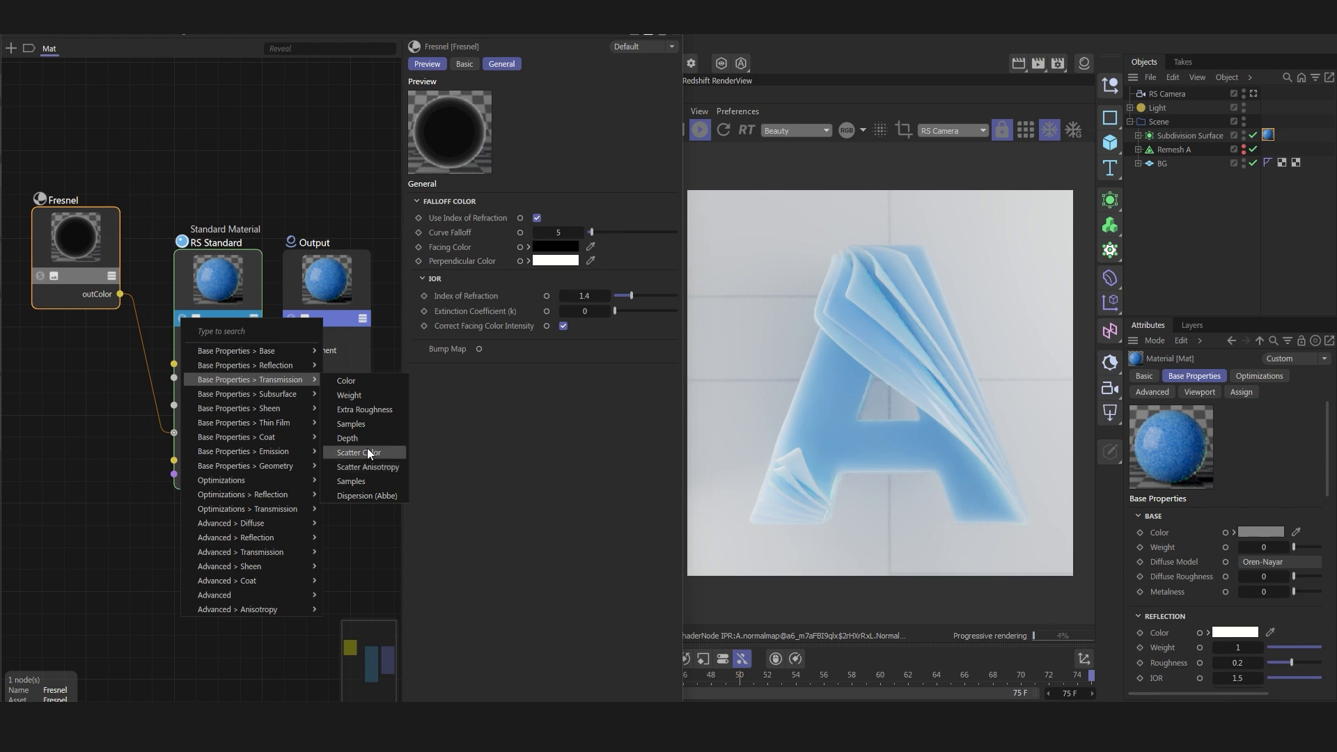
pyautogui.click(352, 423)
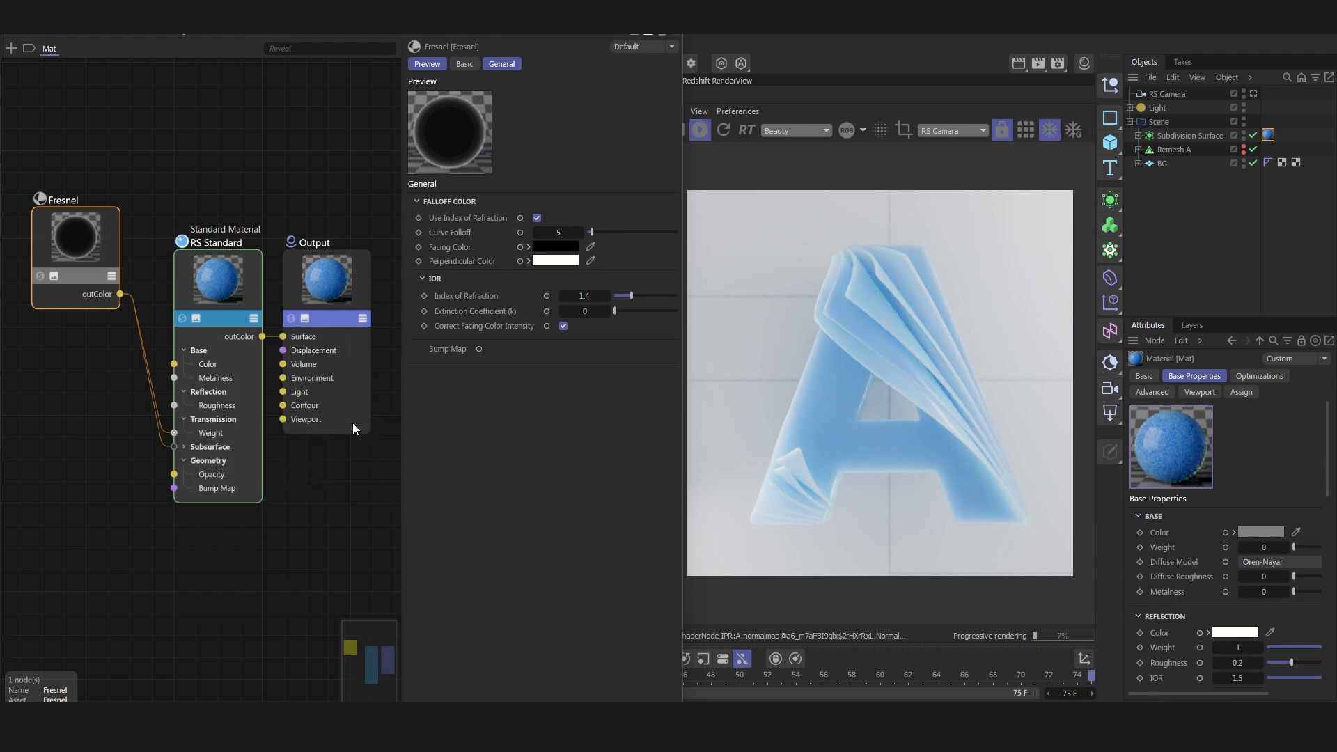
pyautogui.moveTo(77, 260); pyautogui.dragTo(75, 269)
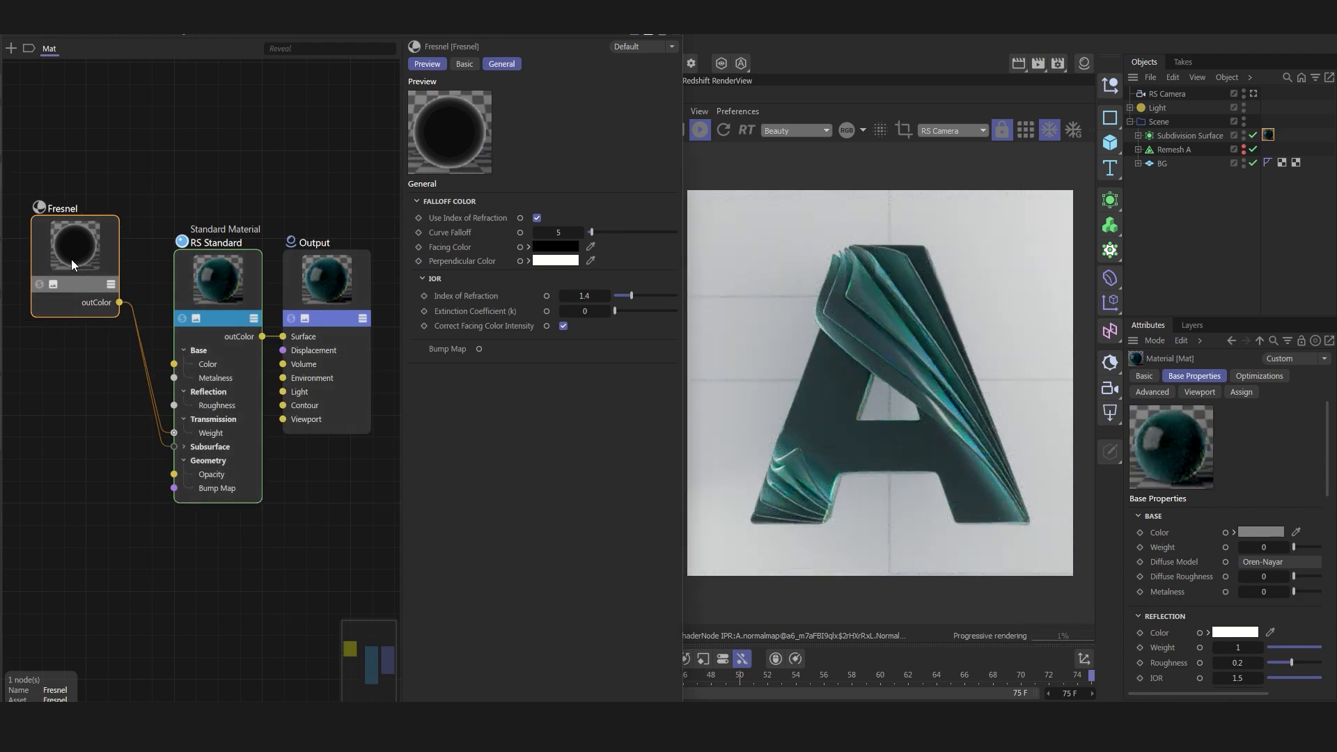
# Solo the Fresnel node in the render and set its index of refraction to 0.2 and extinction coefficient to 0.1.
pyautogui.doubleClick(590, 297)
pyautogui.click(39, 284)
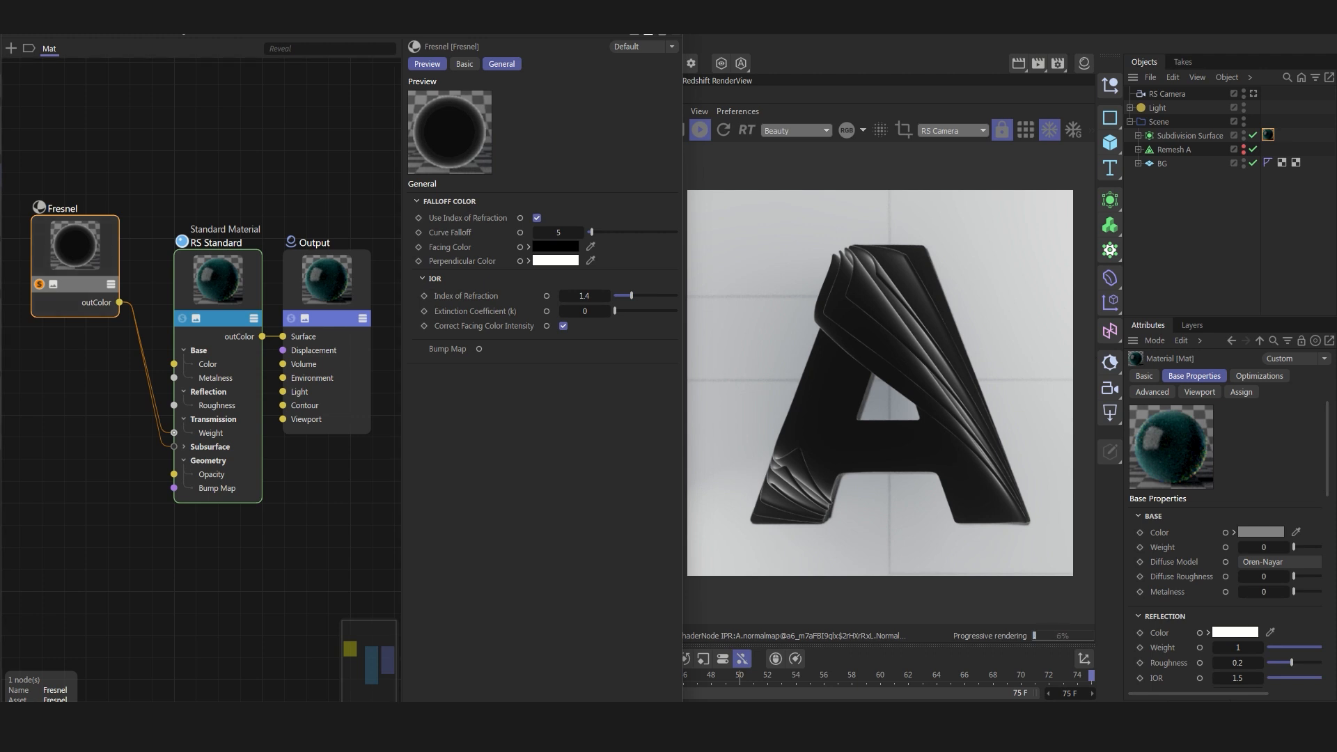
pyautogui.doubleClick(583, 296)
pyautogui.write('0.2')
pyautogui.press('Return')
pyautogui.click(585, 311)
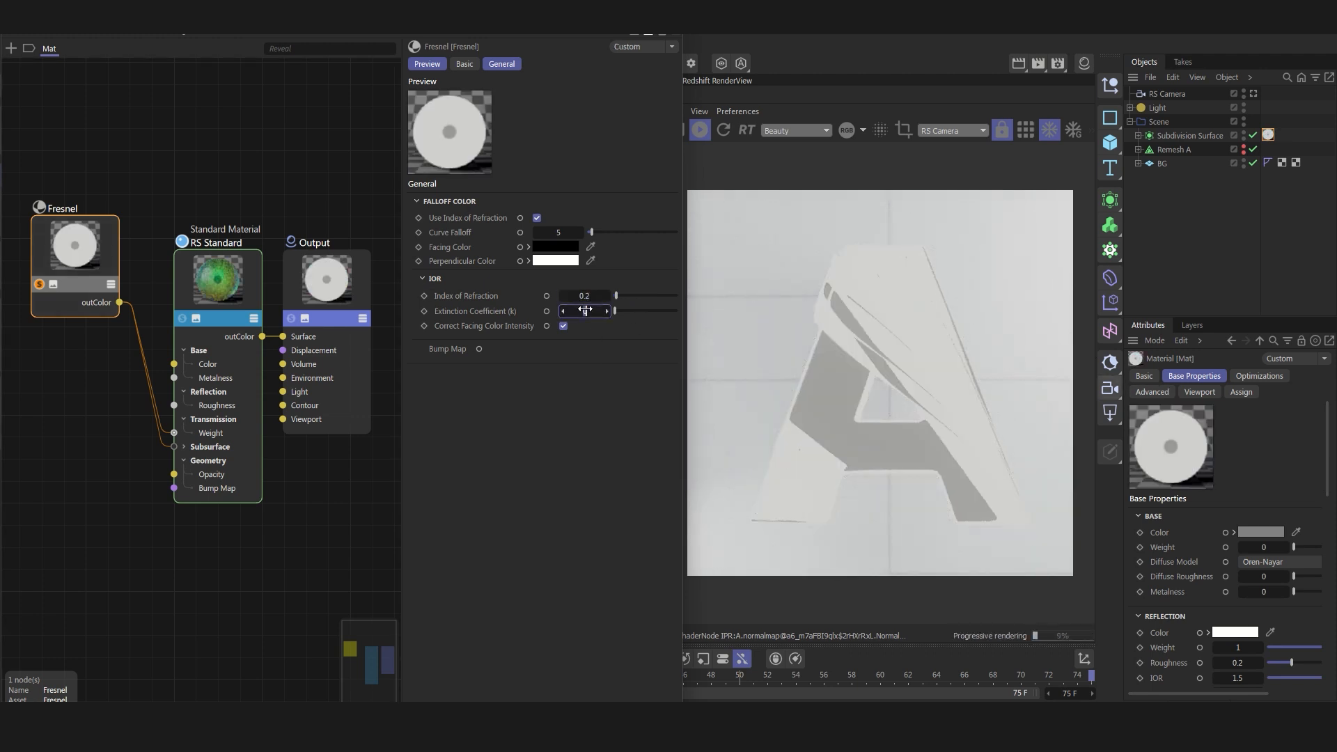
pyautogui.write('0.1')
pyautogui.press('Return')
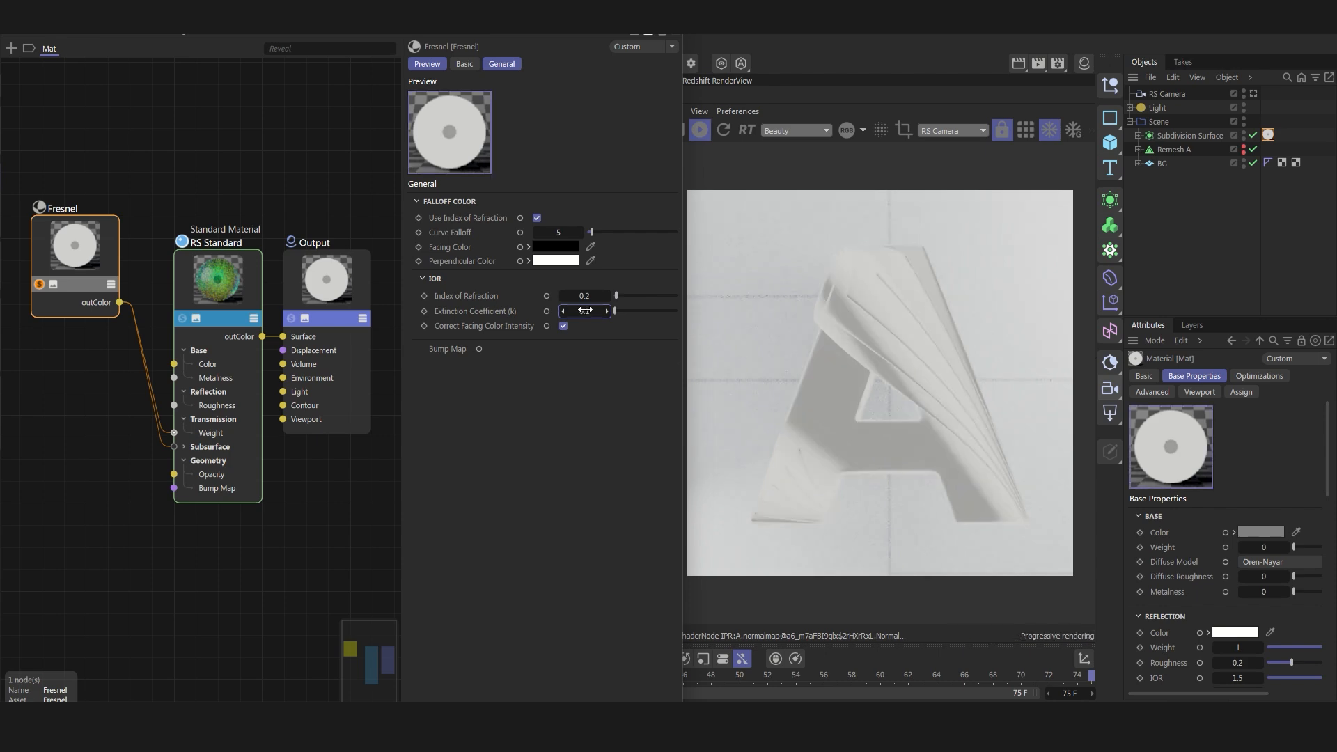
# Raise the Fresnel's curve falloff to 100 and compare its solo output with the full material in the render.
pyautogui.moveTo(591, 232); pyautogui.dragTo(763, 232)
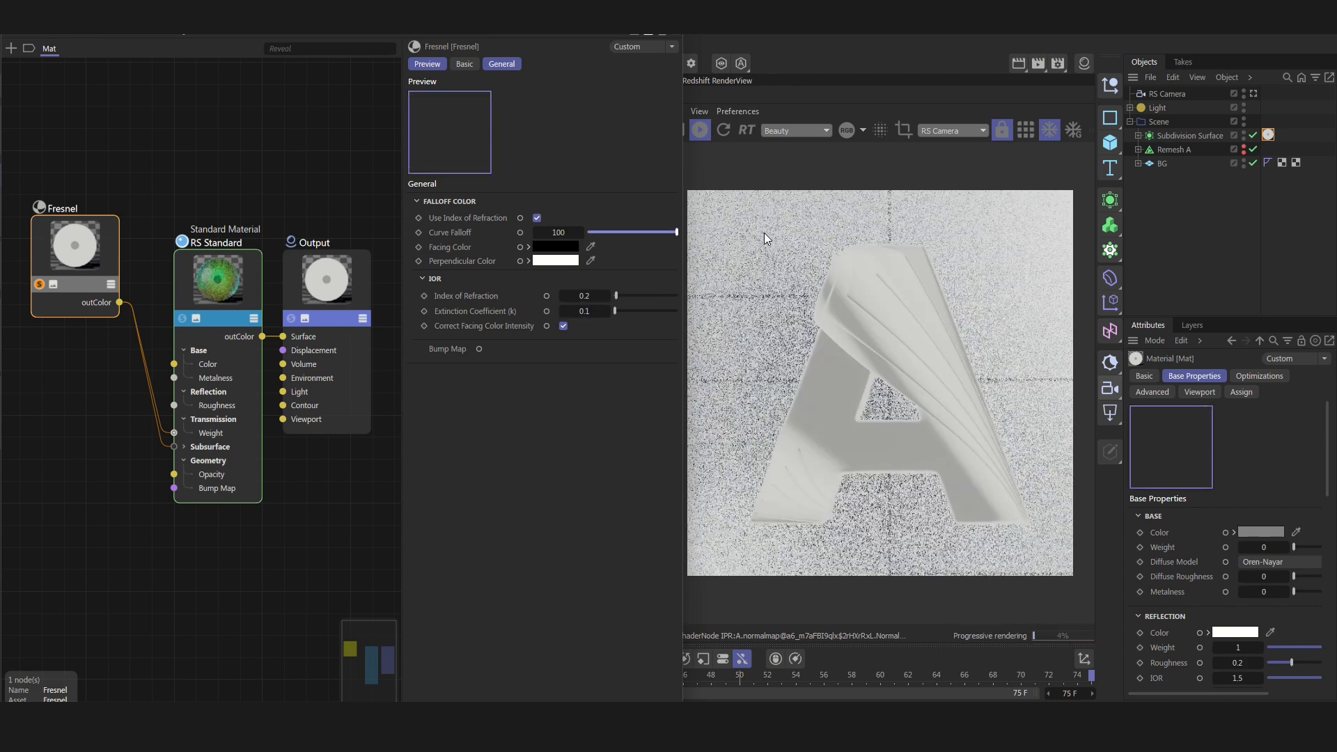
pyautogui.click(564, 325)
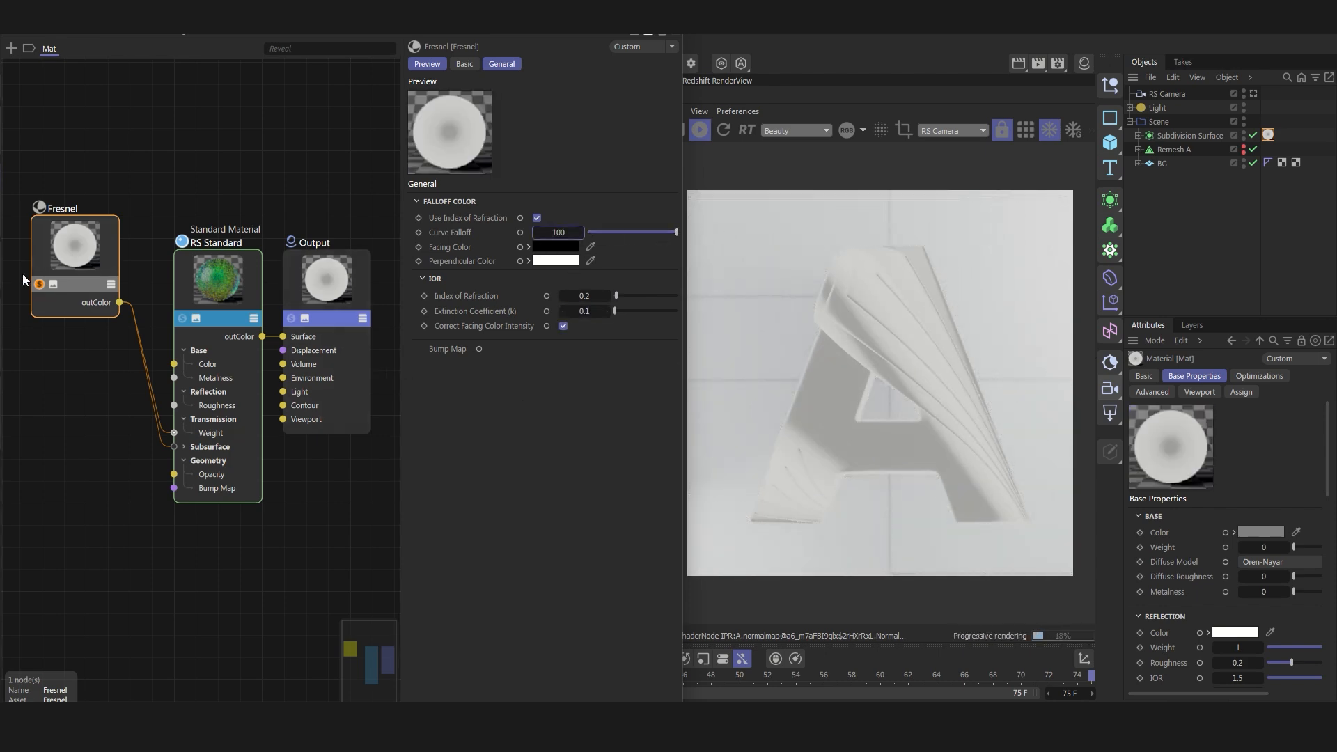
pyautogui.click(40, 283)
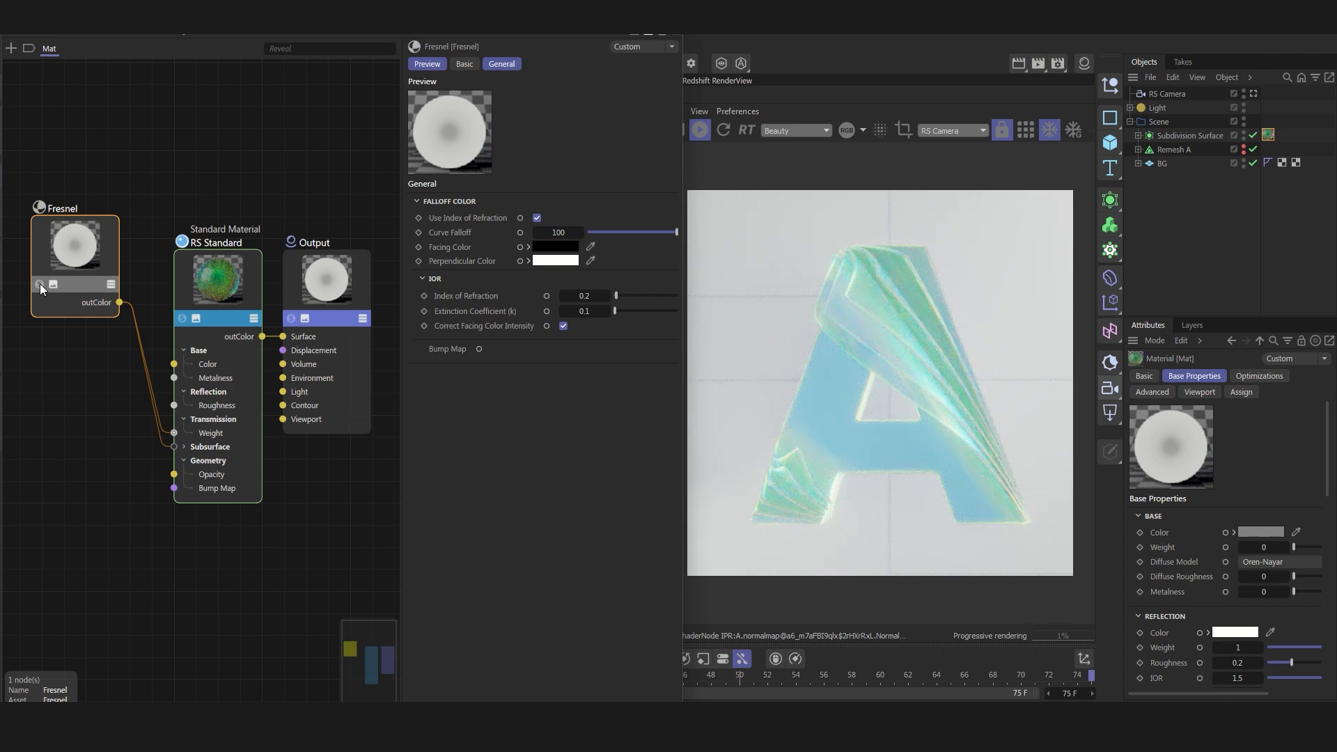
pyautogui.click(40, 283)
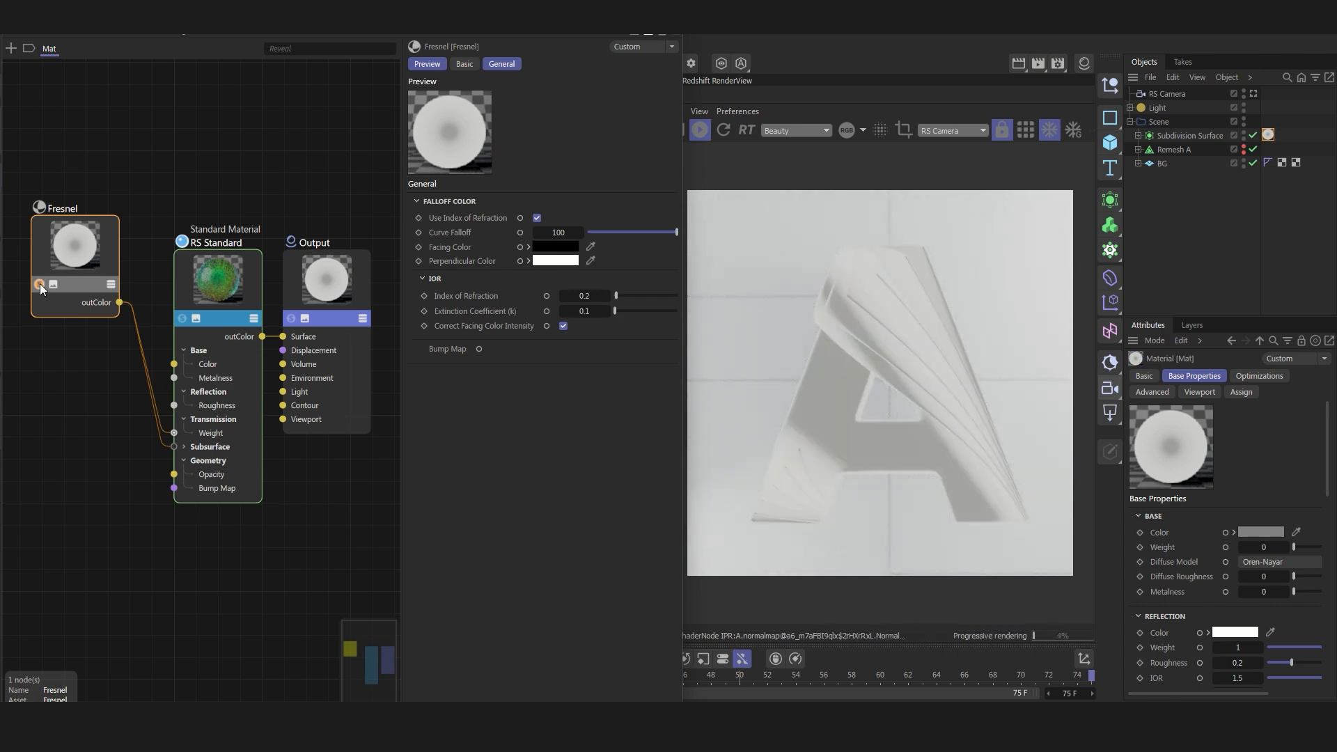
pyautogui.click(39, 283)
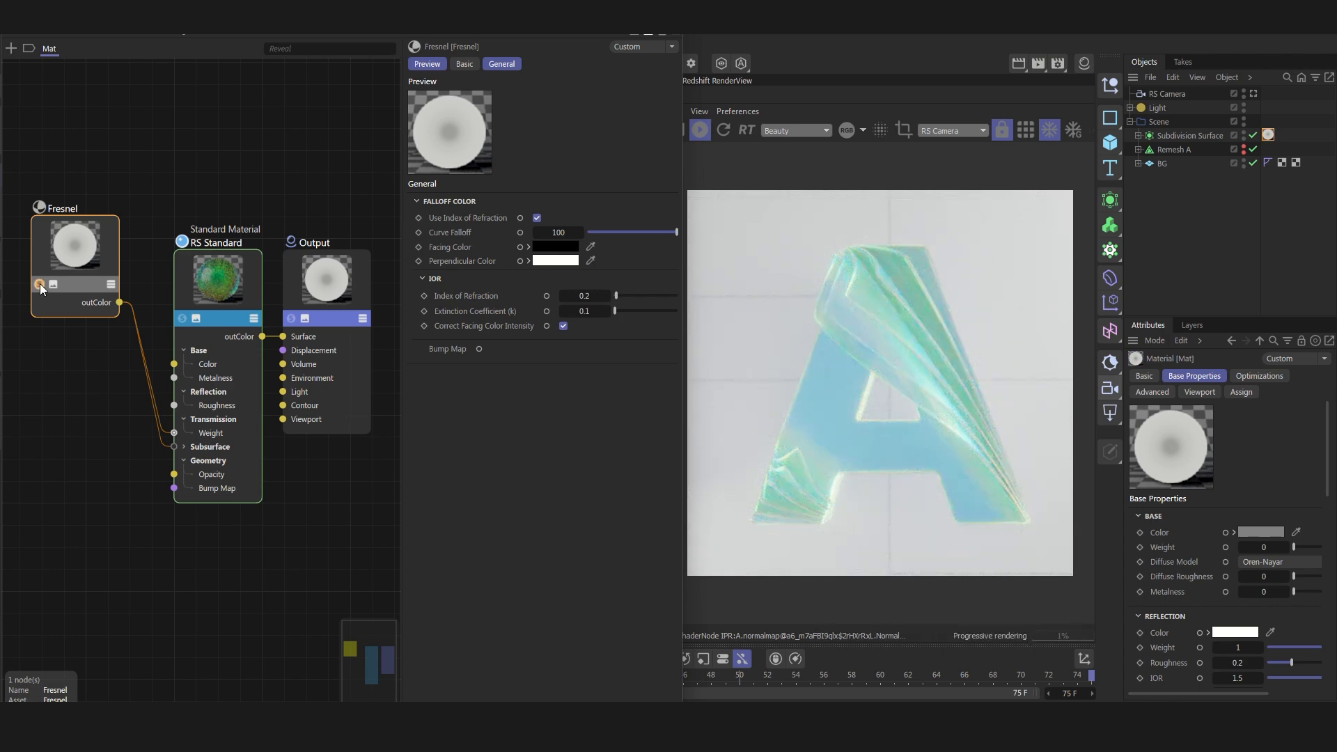
pyautogui.click(39, 283)
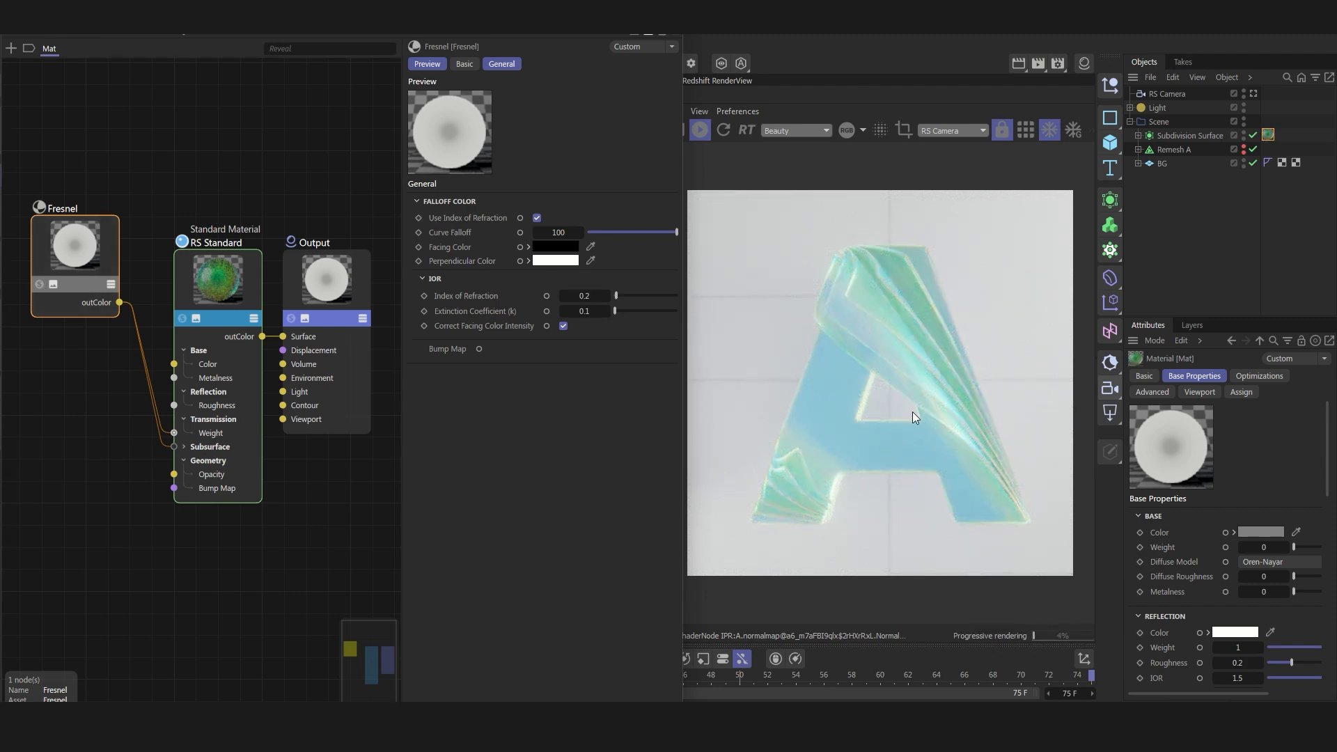
# Duplicate the Fresnel node, place the copy below the original, and solo it in the render.
pyautogui.scroll(-4, 223, 258)
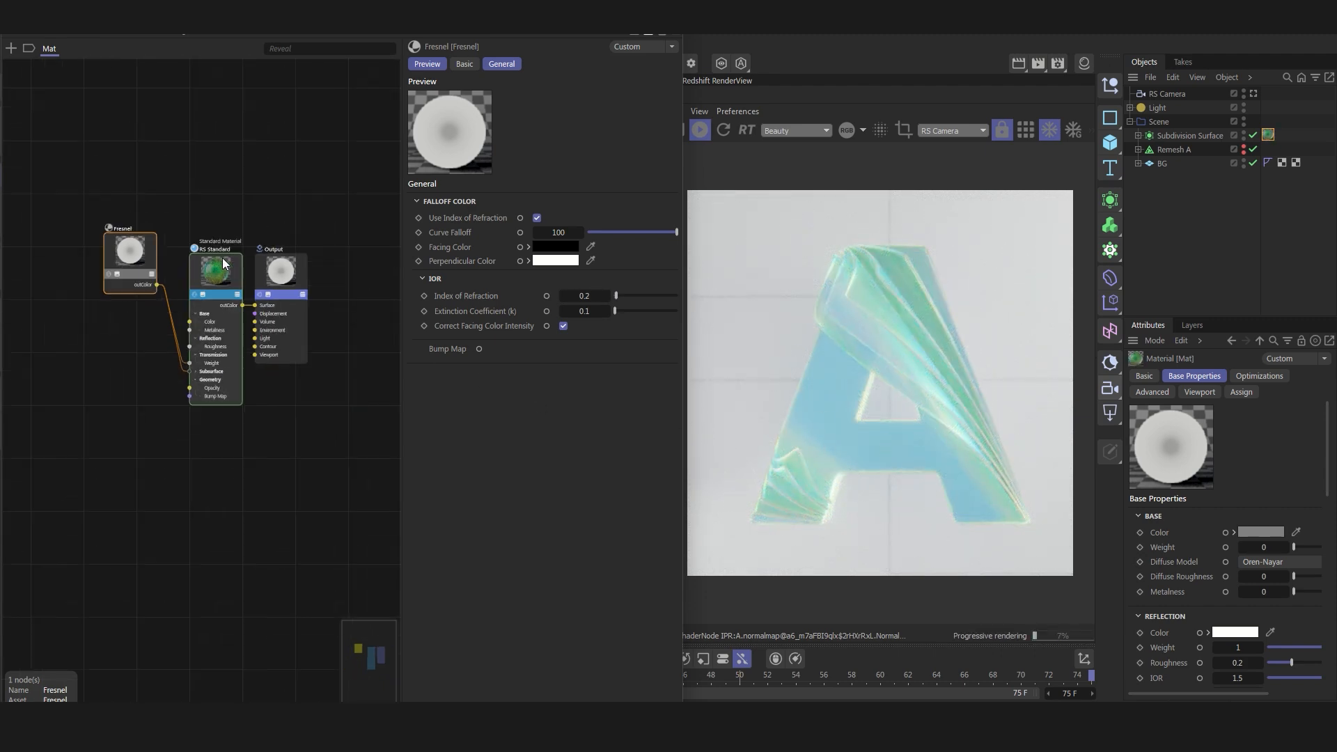
pyautogui.scroll(4, 178, 252)
pyautogui.moveTo(178, 252); pyautogui.dragTo(85, 407)
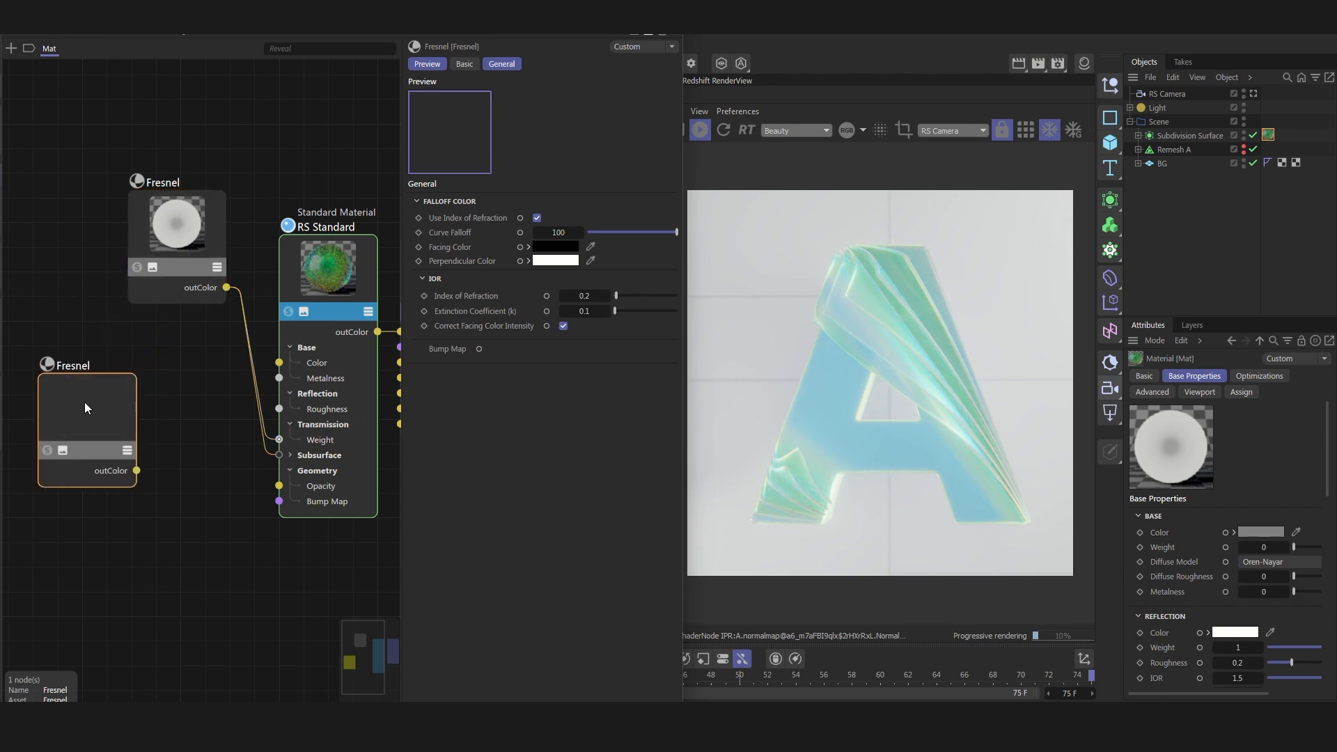
pyautogui.click(47, 451)
pyautogui.moveTo(85, 412); pyautogui.dragTo(80, 398)
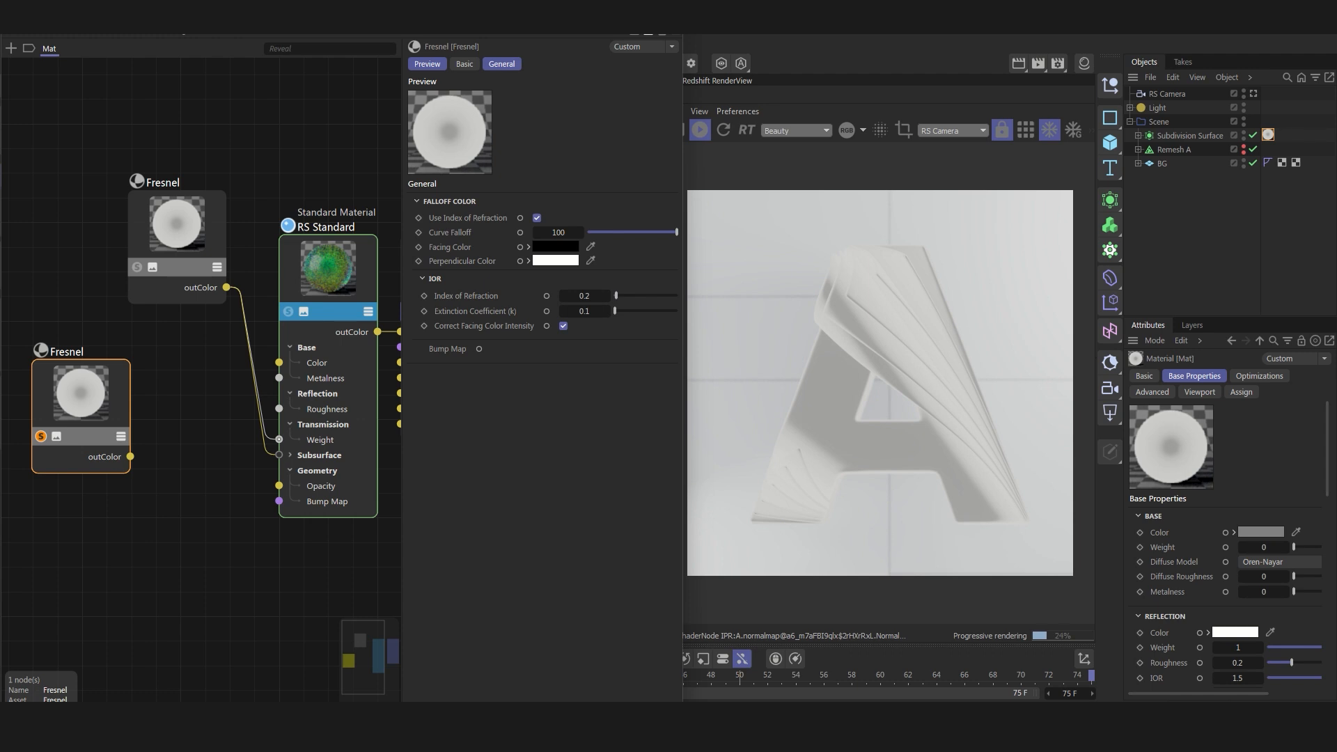
pyautogui.moveTo(94, 404); pyautogui.dragTo(82, 395)
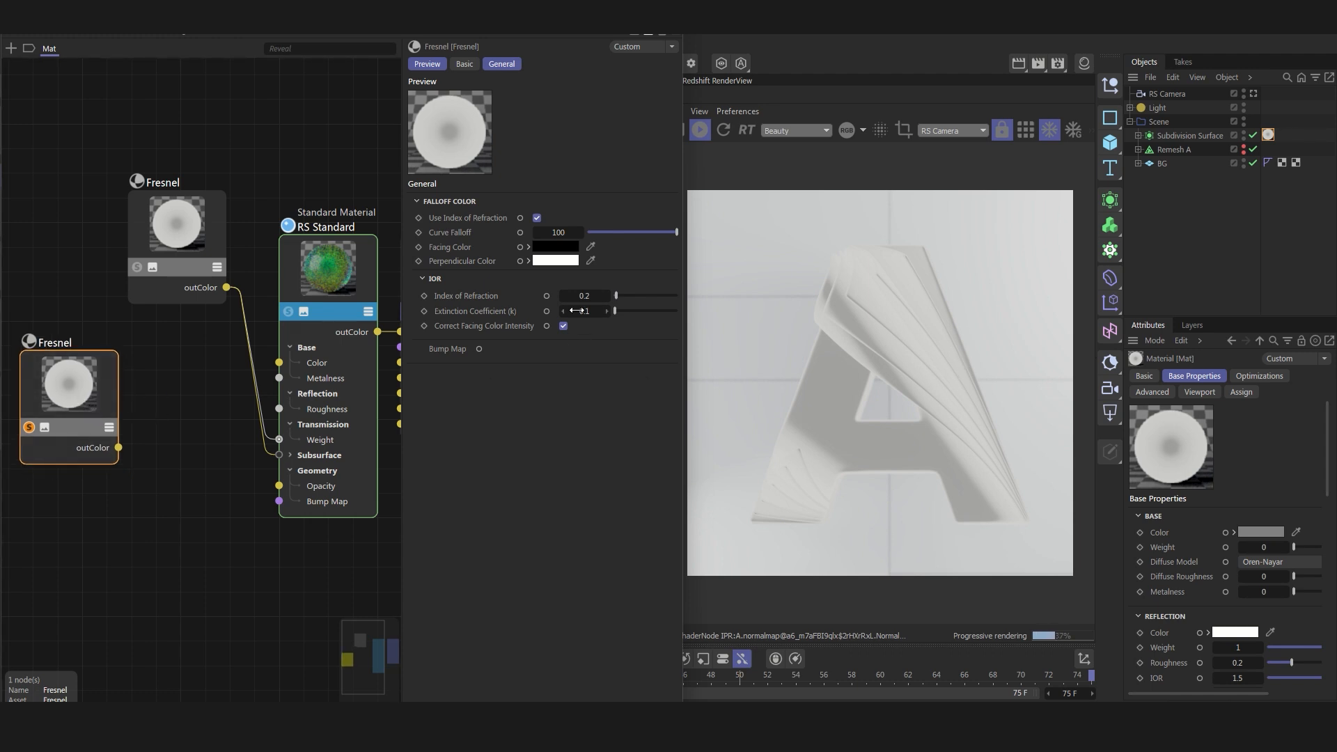
# Set the duplicated Fresnel's index of refraction to 1 and extinction coefficient to 0.025, checking the edges of the letter A.
pyautogui.click(582, 296)
pyautogui.write('1')
pyautogui.press('Return')
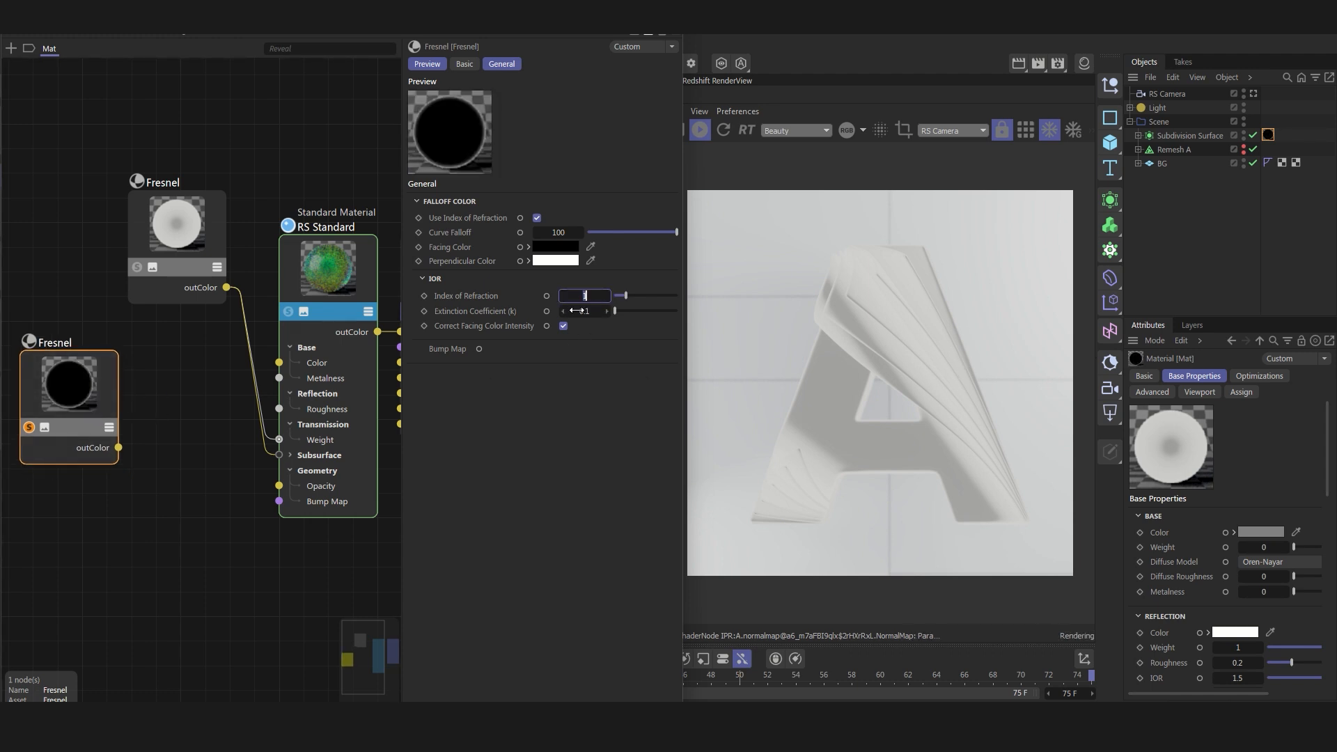
pyautogui.click(588, 312)
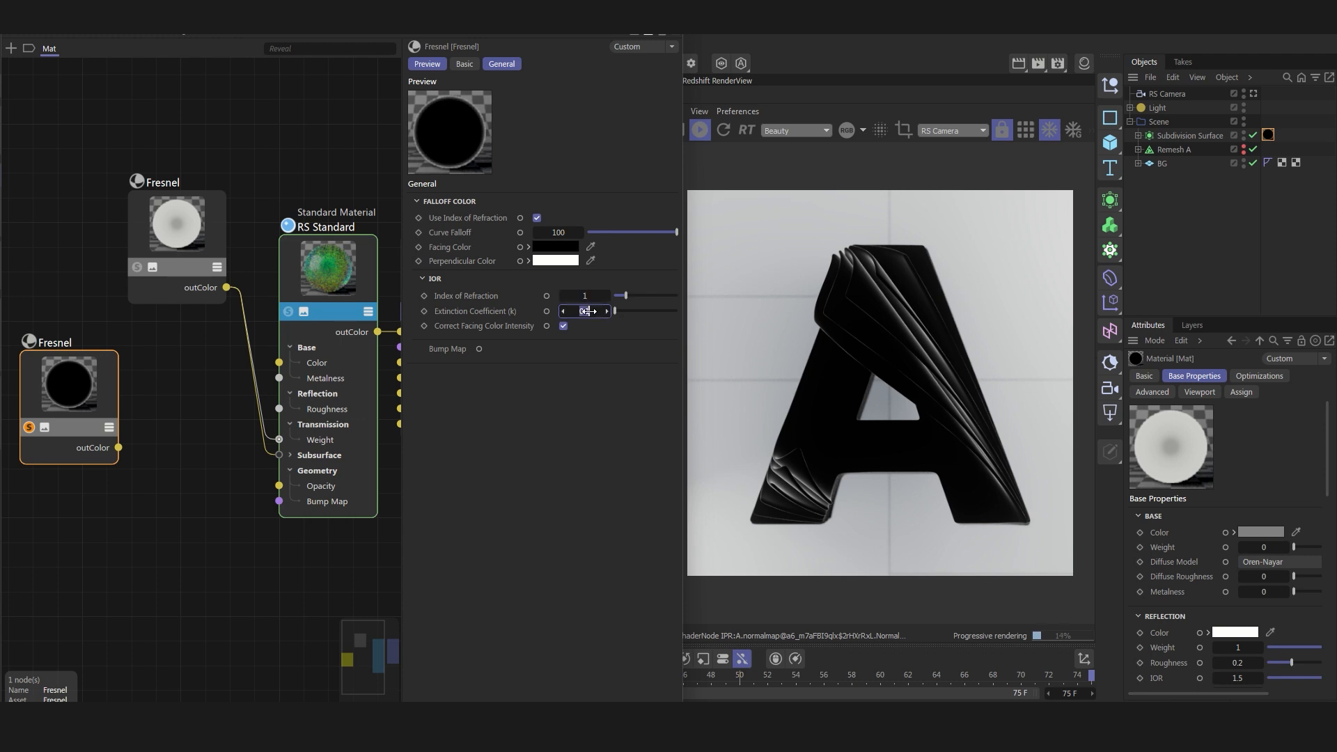
pyautogui.write('0.02')
pyautogui.press('Return')
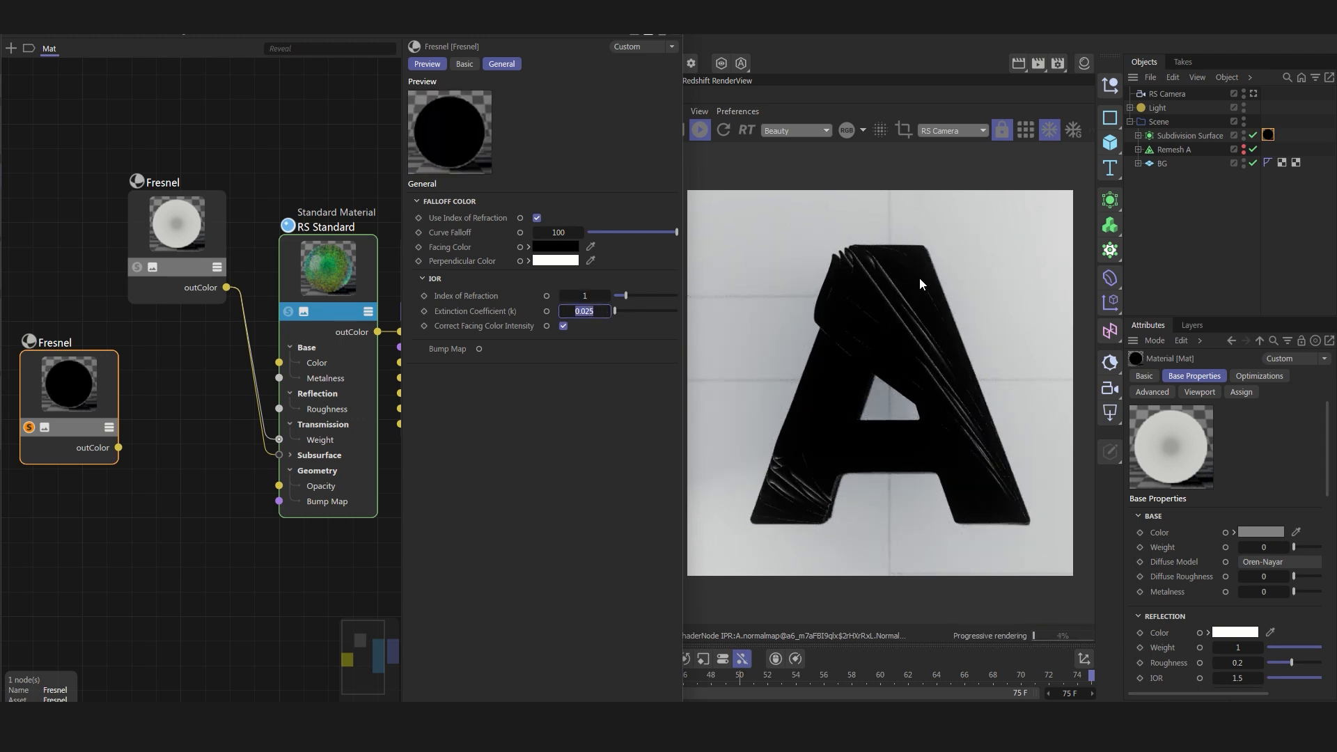
pyautogui.scroll(5, 919, 278)
pyautogui.scroll(-6, 844, 194)
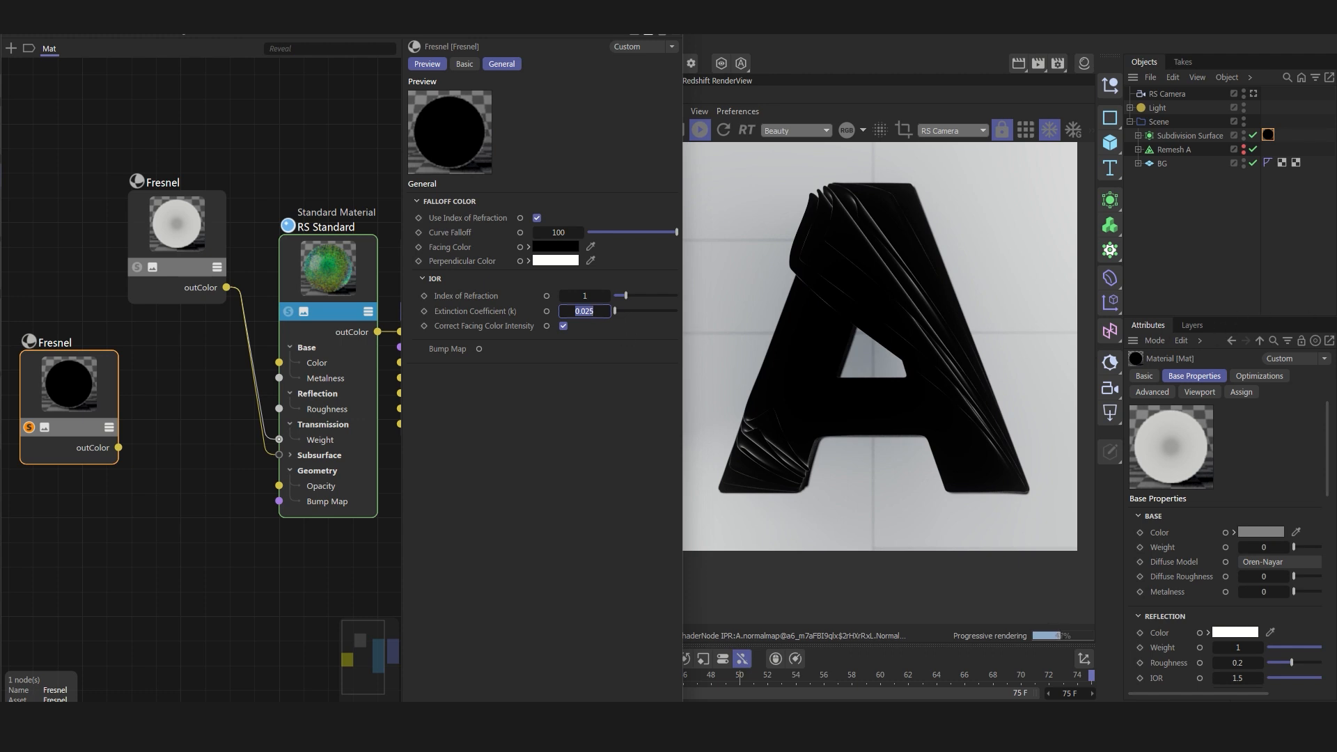
# Make room in the node editor and add a Ramp node to the material graph.
pyautogui.moveTo(98, 382); pyautogui.dragTo(88, 369)
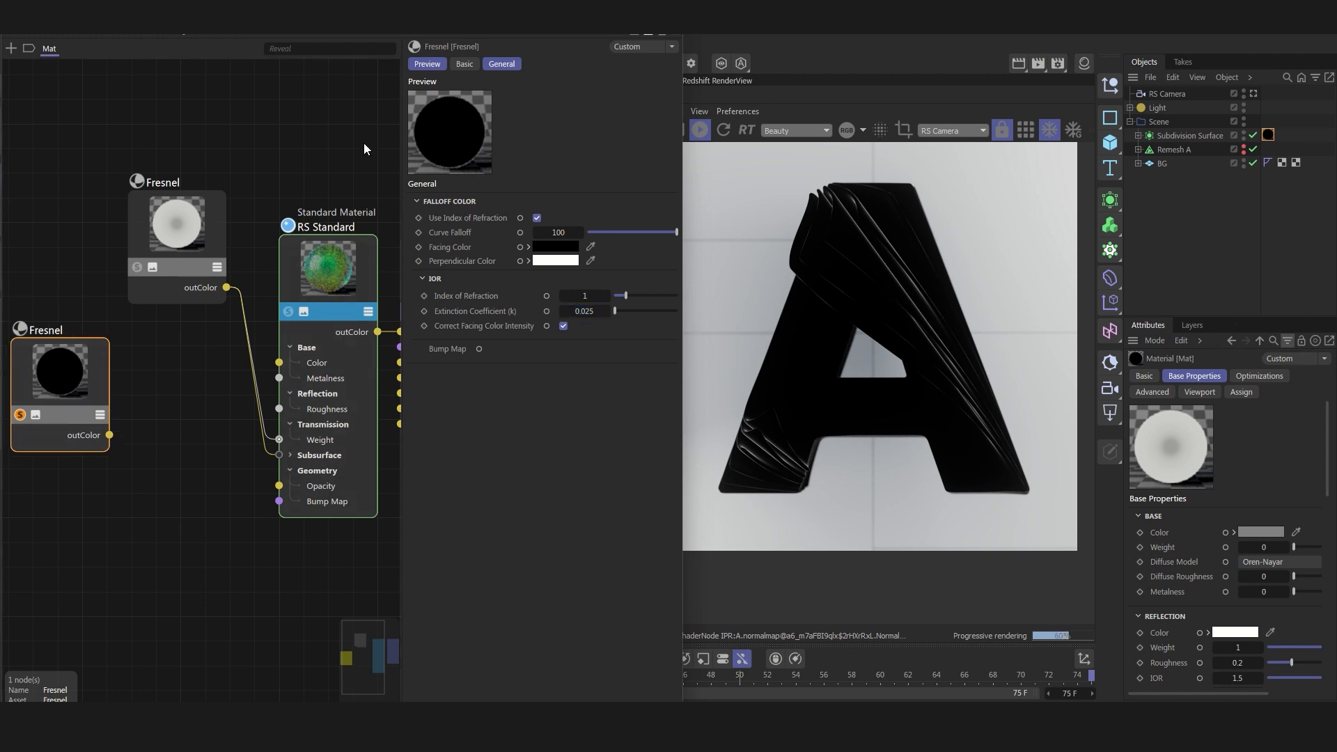
pyautogui.moveTo(385, 23); pyautogui.dragTo(566, 41)
pyautogui.click(192, 67)
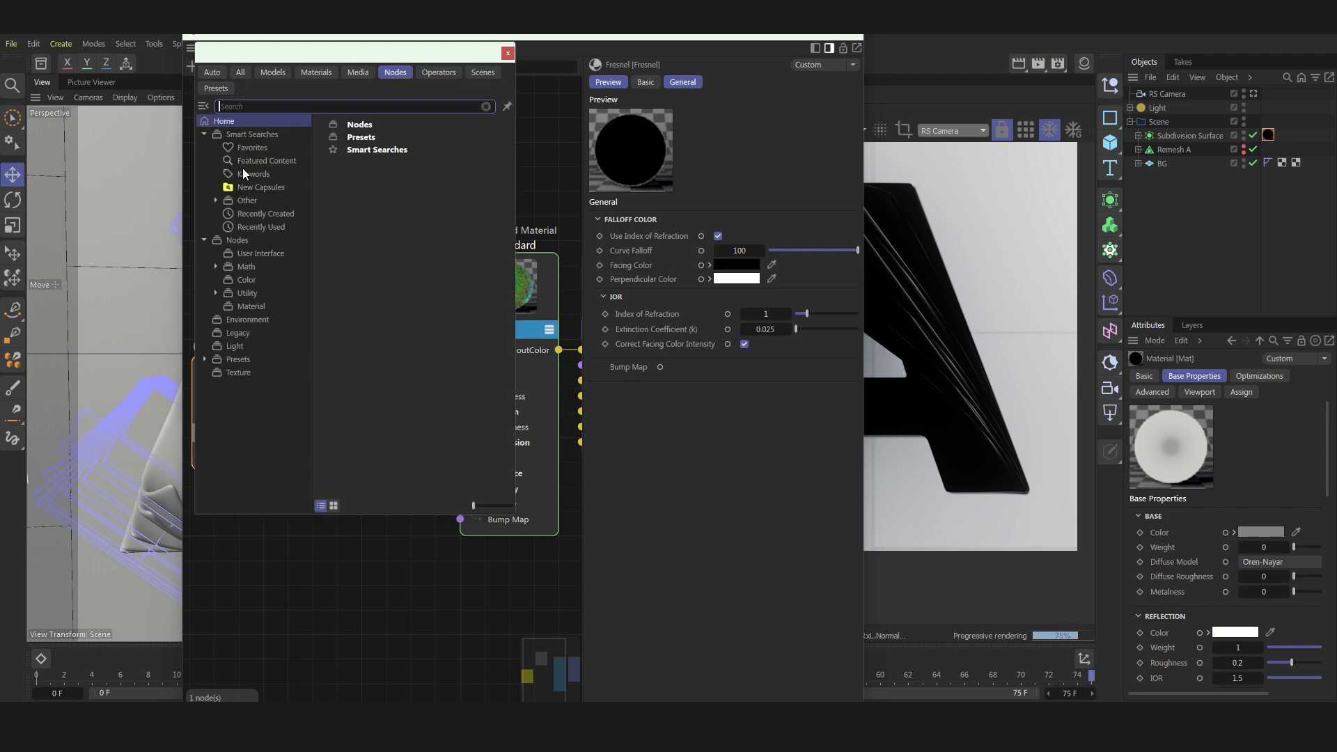
pyautogui.write('ramp')
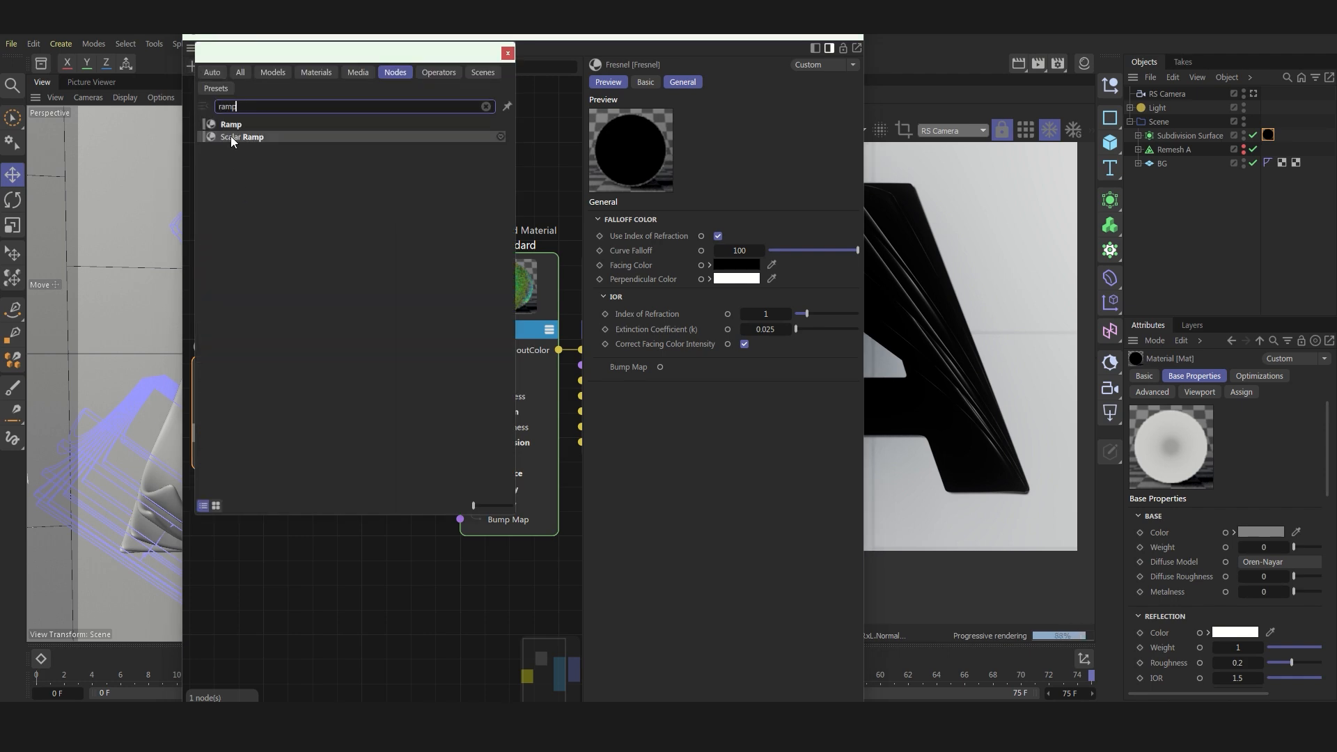
pyautogui.doubleClick(235, 127)
# Place the Ramp beside the duplicated Fresnel, connect that Fresnel's outColor to its Alt Input, and solo the Ramp.
pyautogui.moveTo(273, 366); pyautogui.dragTo(374, 407)
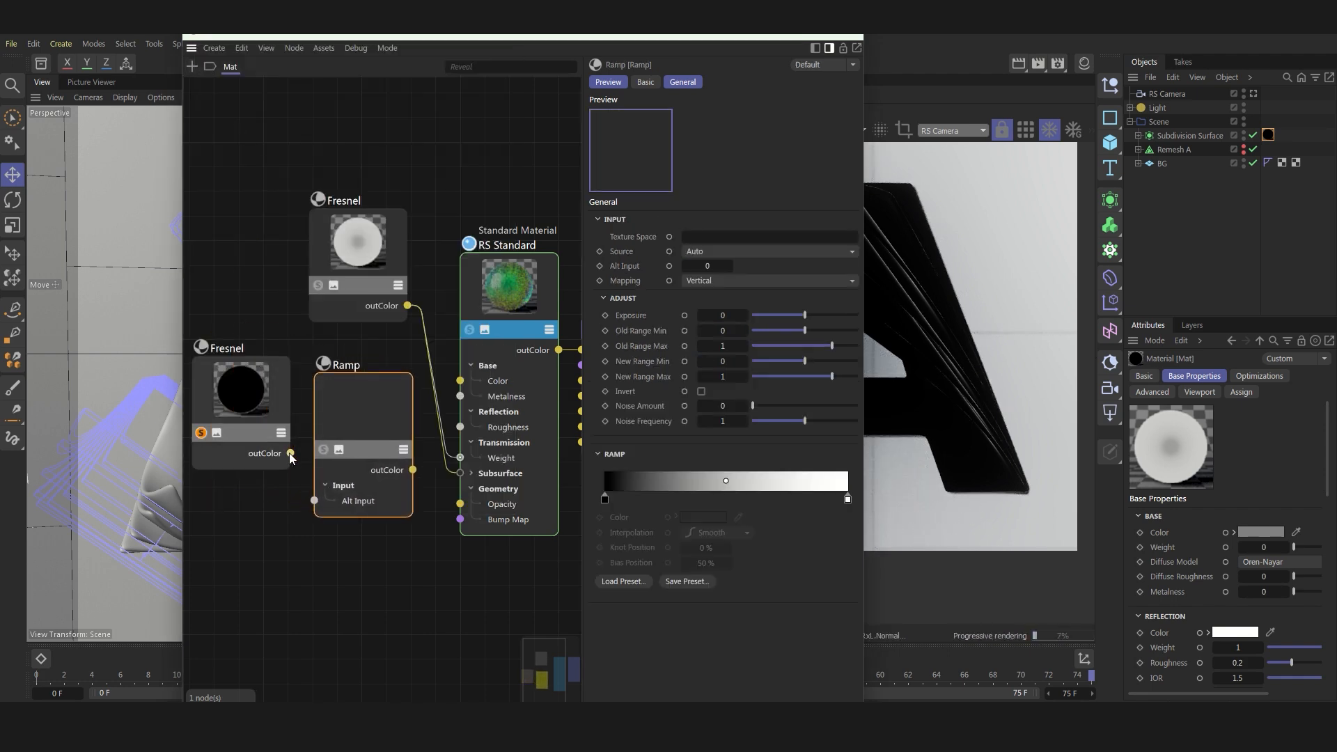
pyautogui.click(320, 511)
pyautogui.moveTo(314, 500); pyautogui.dragTo(316, 470)
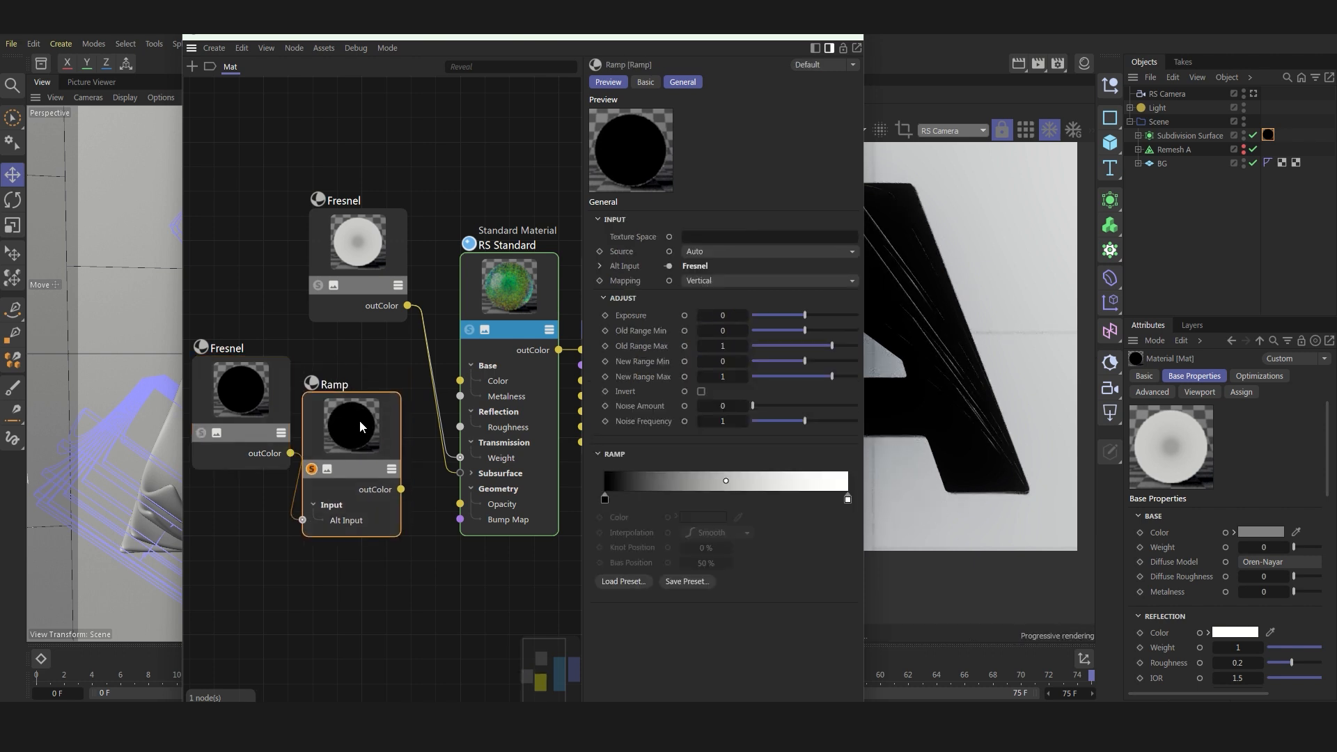
# Move the Ramp's black knot to a position of 35 %, shifting the node editor aside to reveal the render.
pyautogui.moveTo(695, 36); pyautogui.dragTo(572, 30)
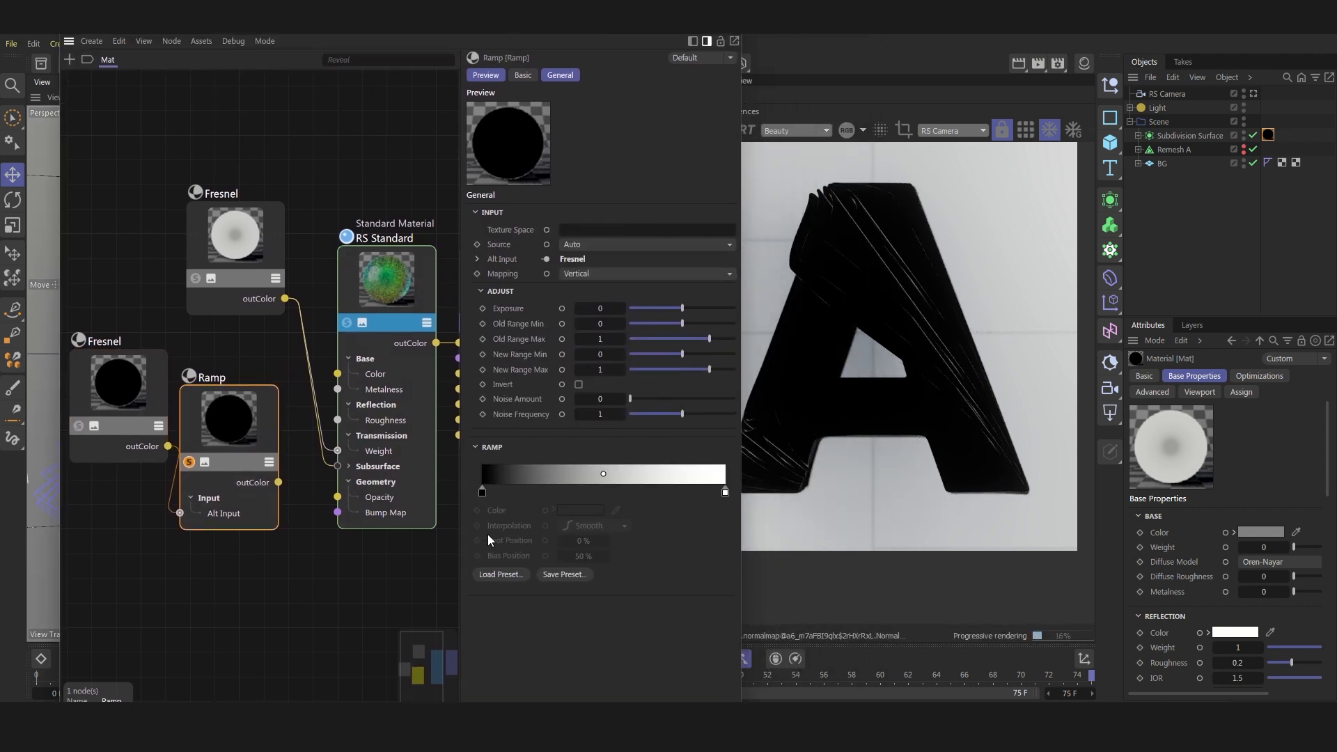
pyautogui.moveTo(483, 494); pyautogui.dragTo(590, 492)
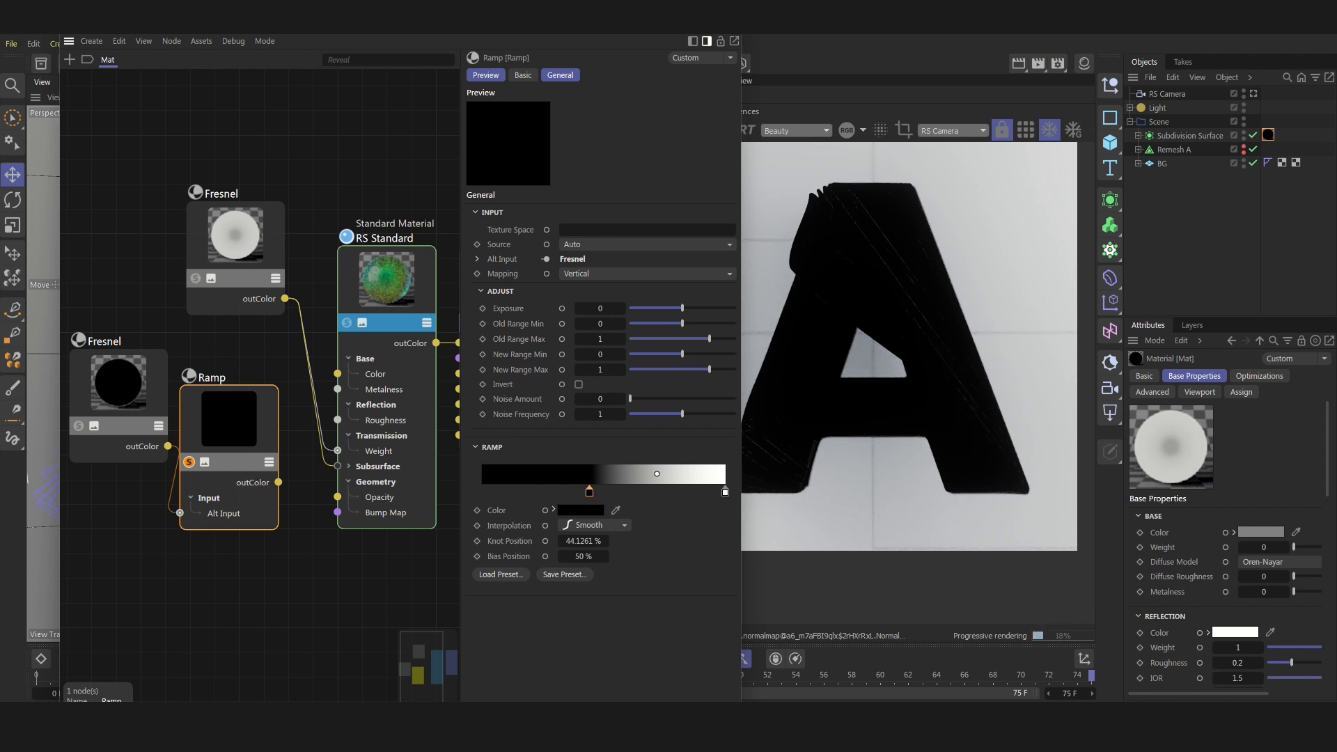
pyautogui.click(579, 542)
pyautogui.write('35')
pyautogui.press('Return')
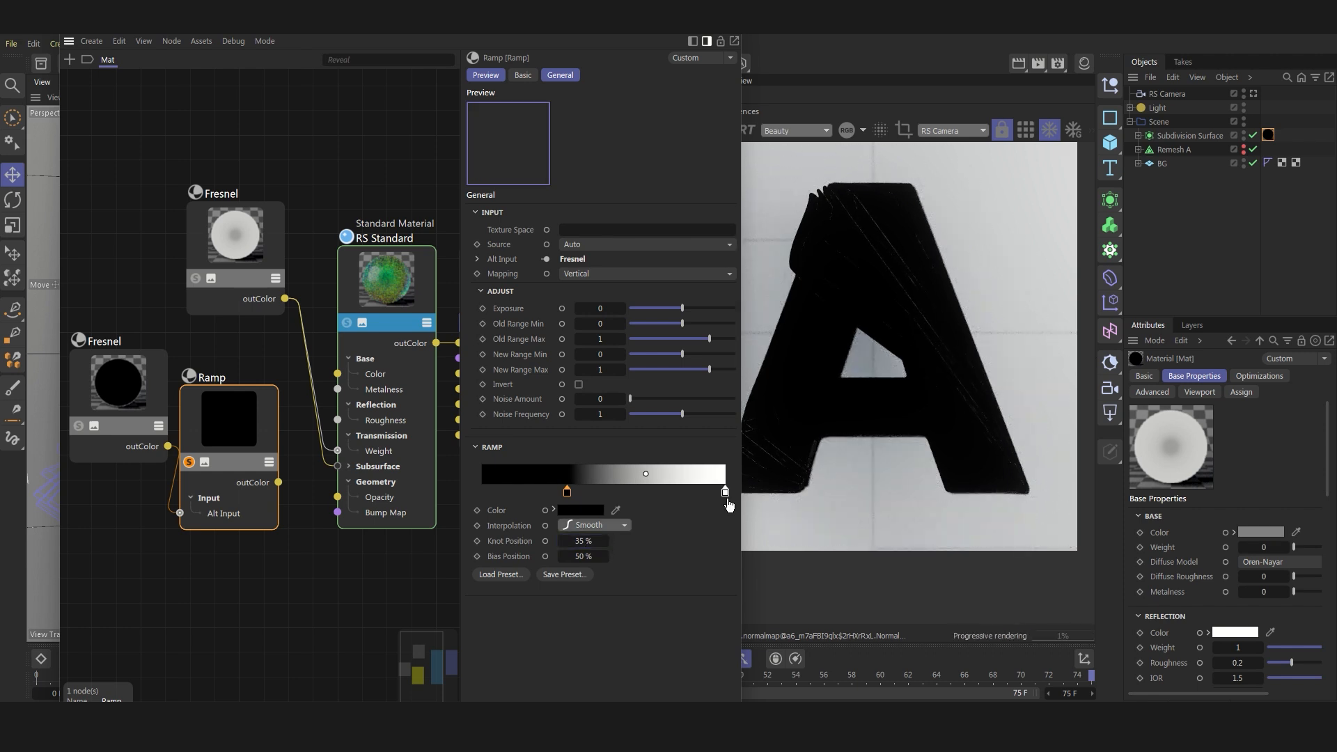
# Change the Ramp's white end knot at 100 % to cyan, RGB 0, 238, 255.
pyautogui.click(708, 493)
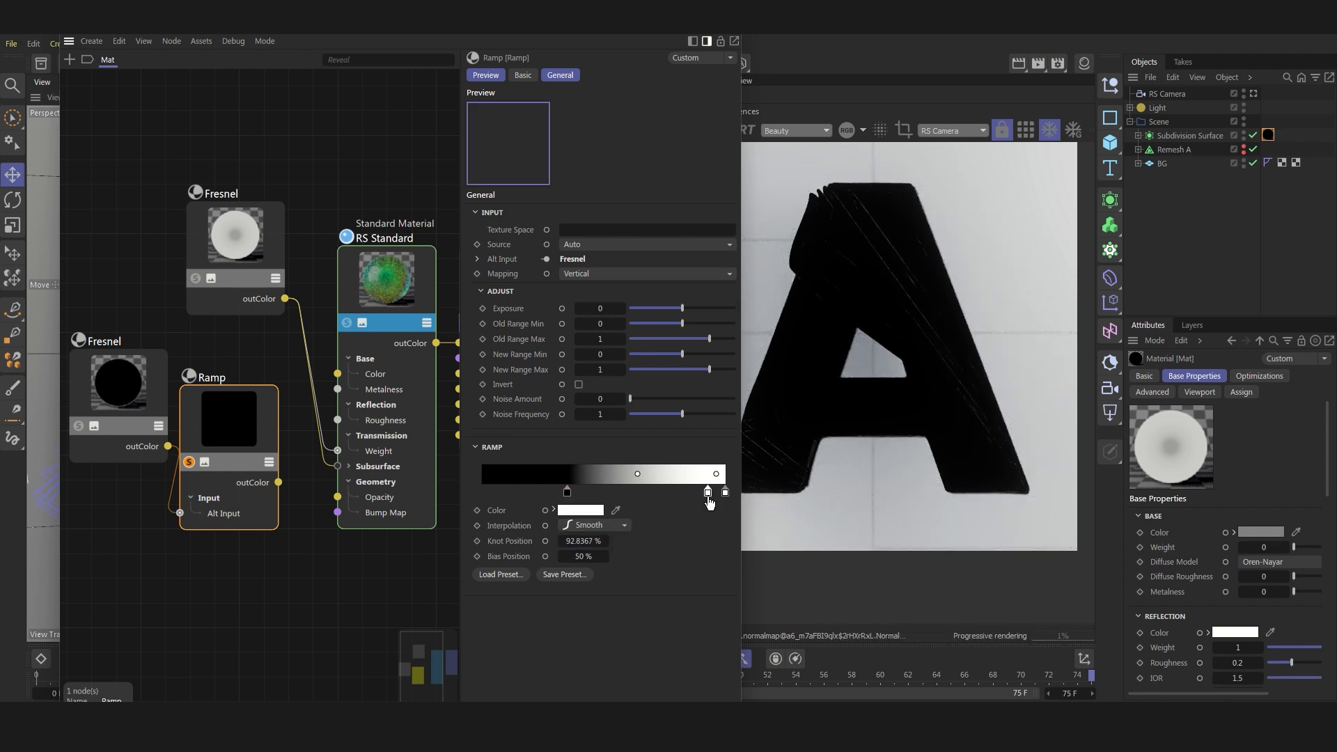
pyautogui.moveTo(708, 492); pyautogui.dragTo(730, 492)
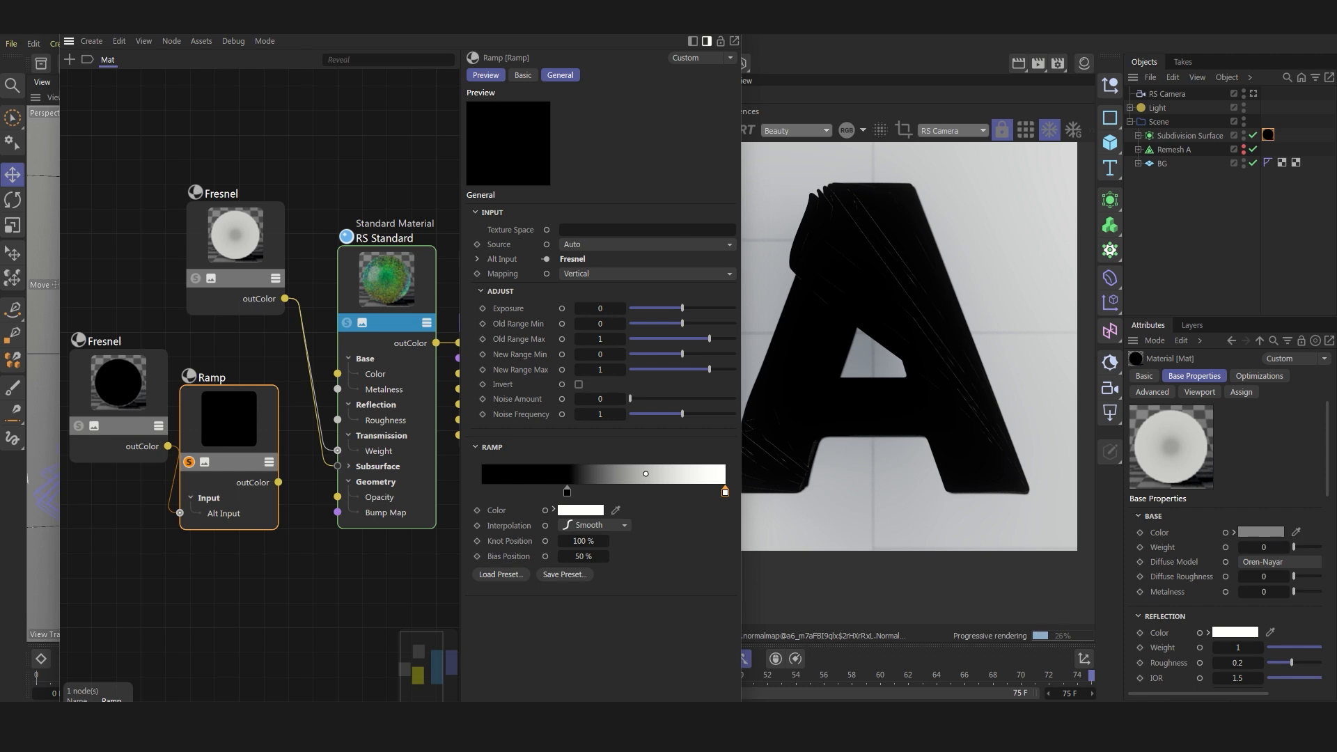
pyautogui.click(616, 511)
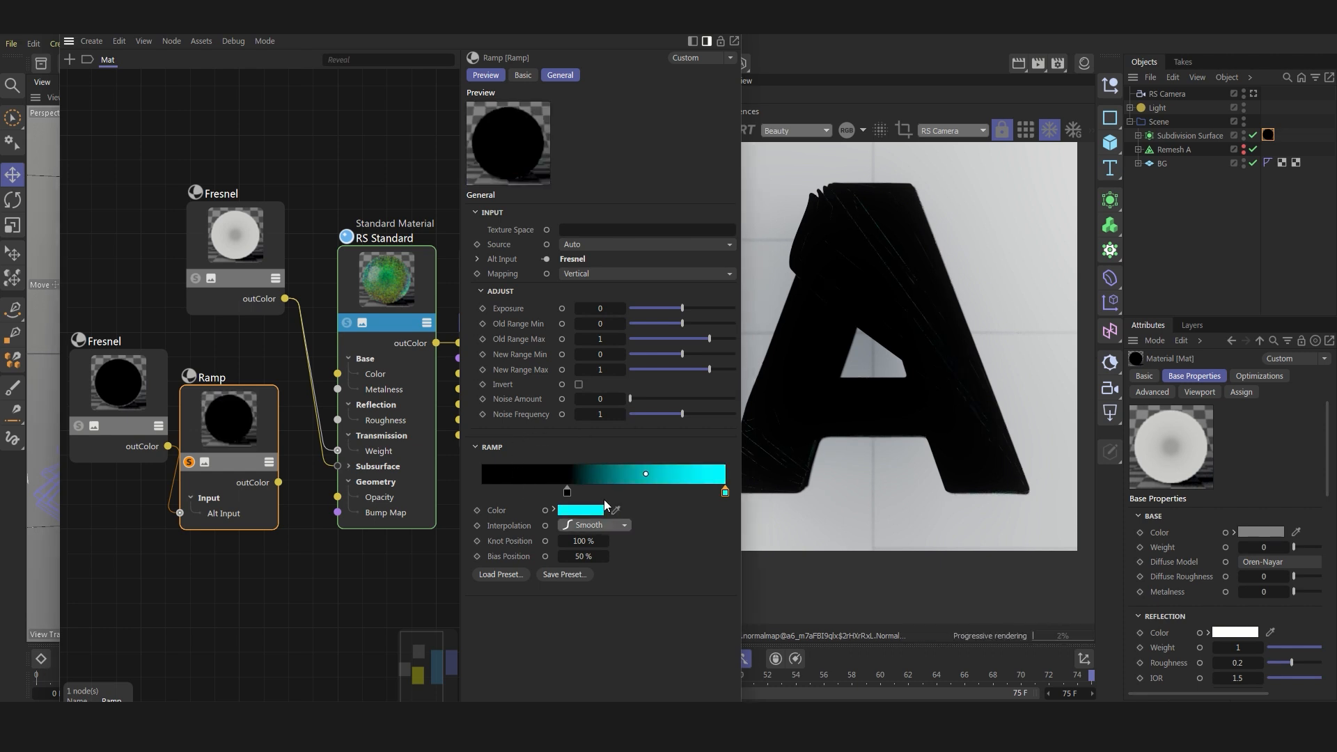
pyautogui.click(581, 510)
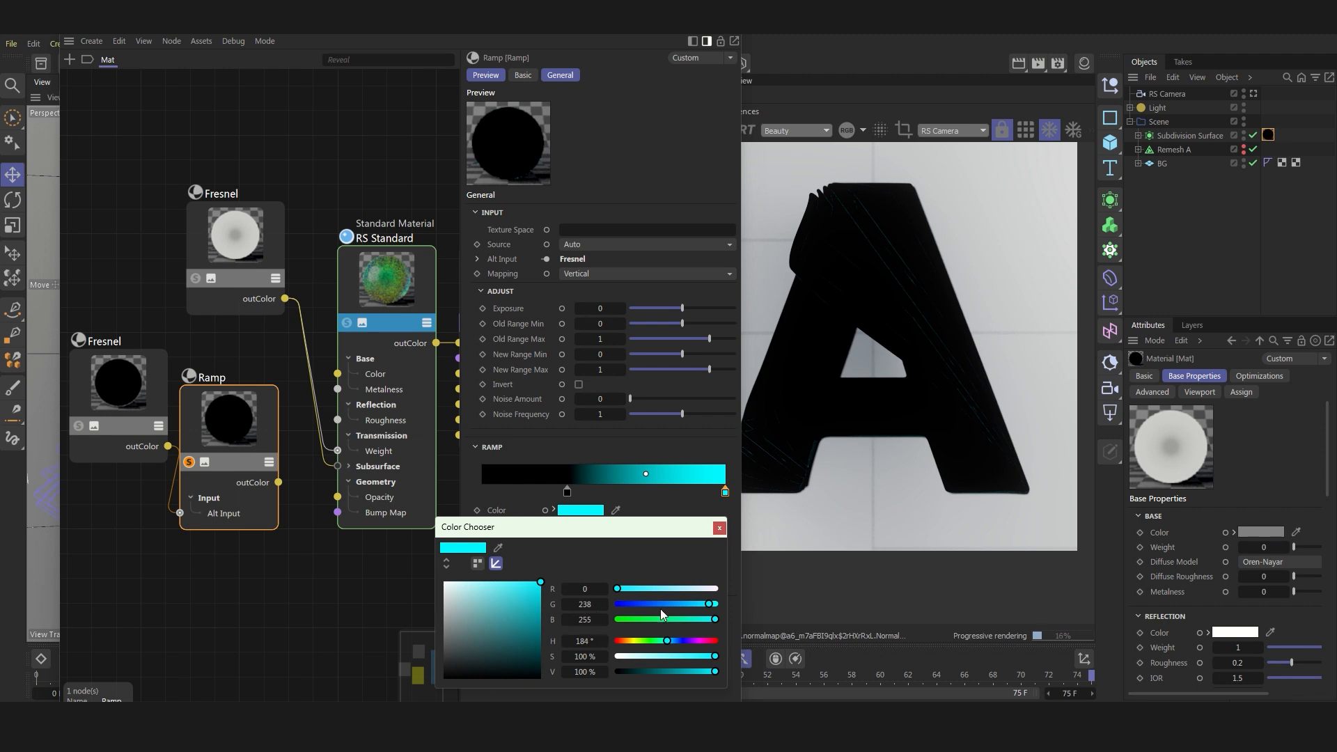
pyautogui.click(719, 528)
# Connect the Ramp's outColor to the RS Standard's Emission Color input and nudge the Ramp node closer to it.
pyautogui.moveTo(278, 482); pyautogui.dragTo(357, 326)
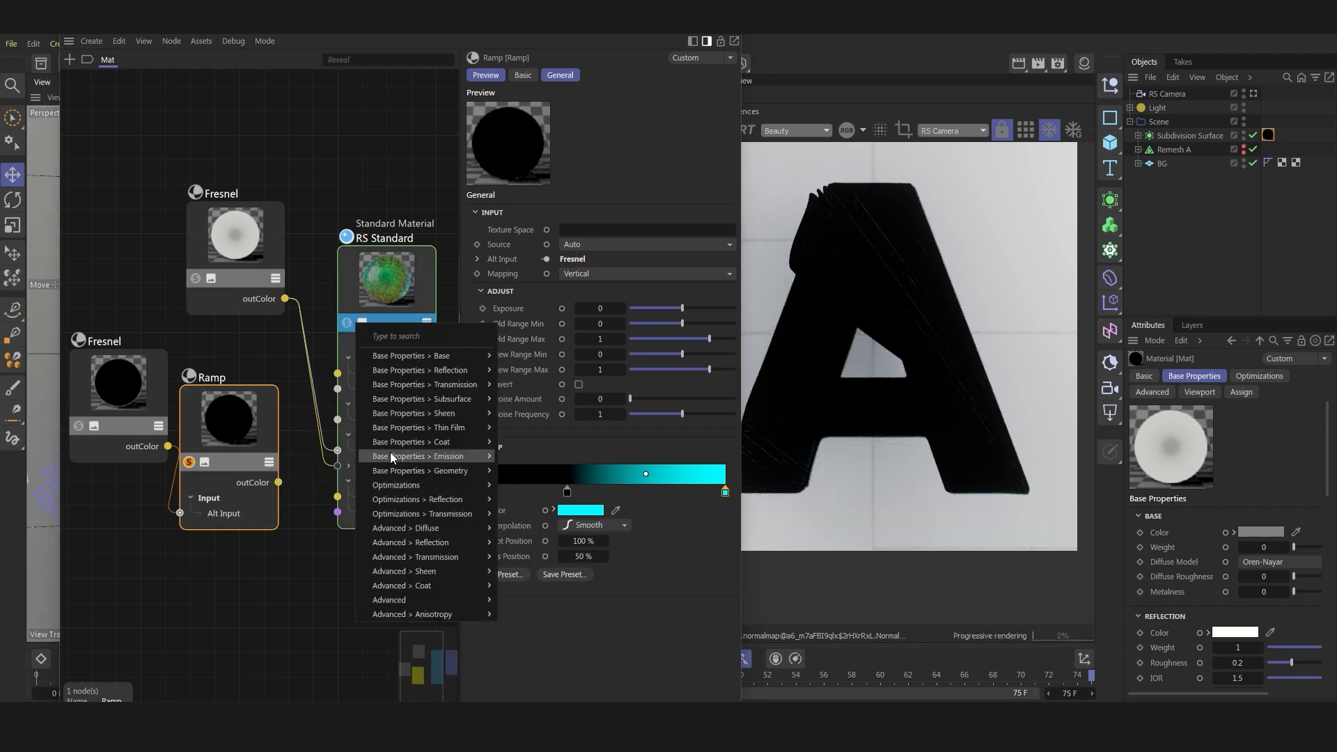
pyautogui.moveTo(461, 461)
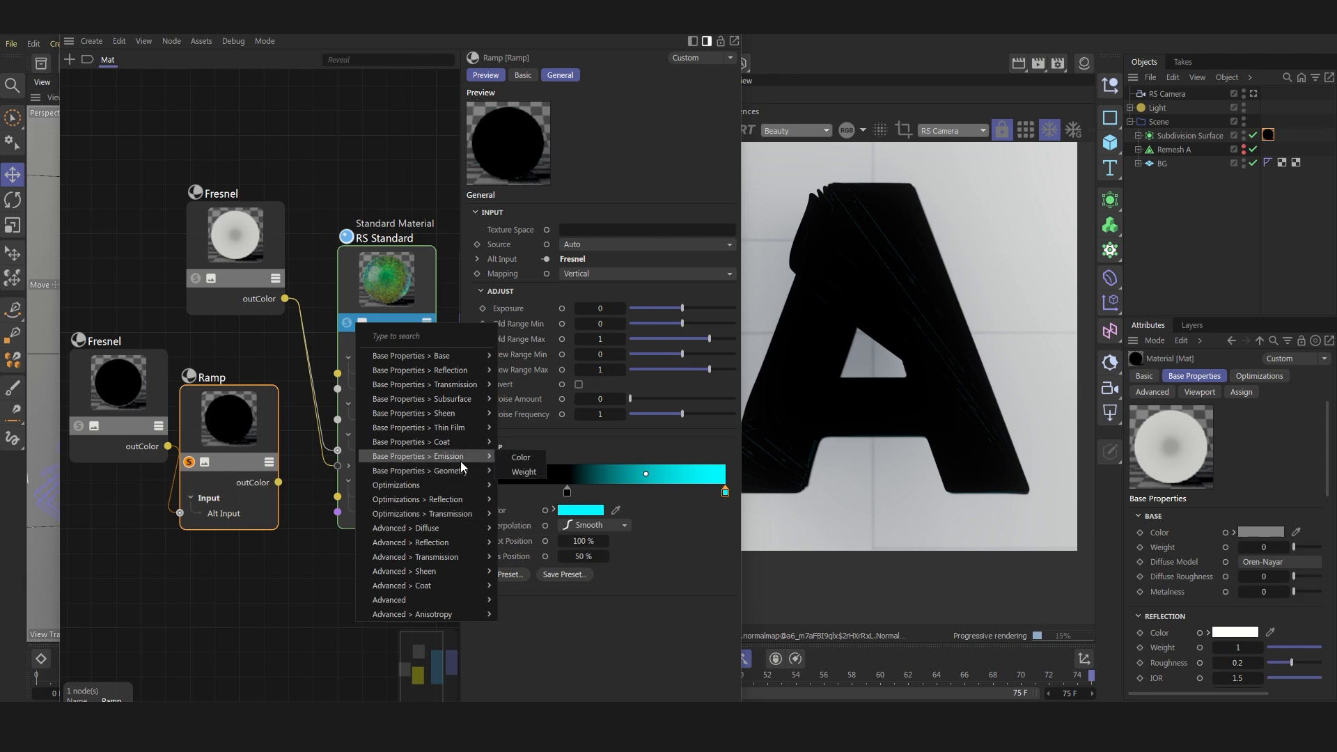
pyautogui.click(529, 458)
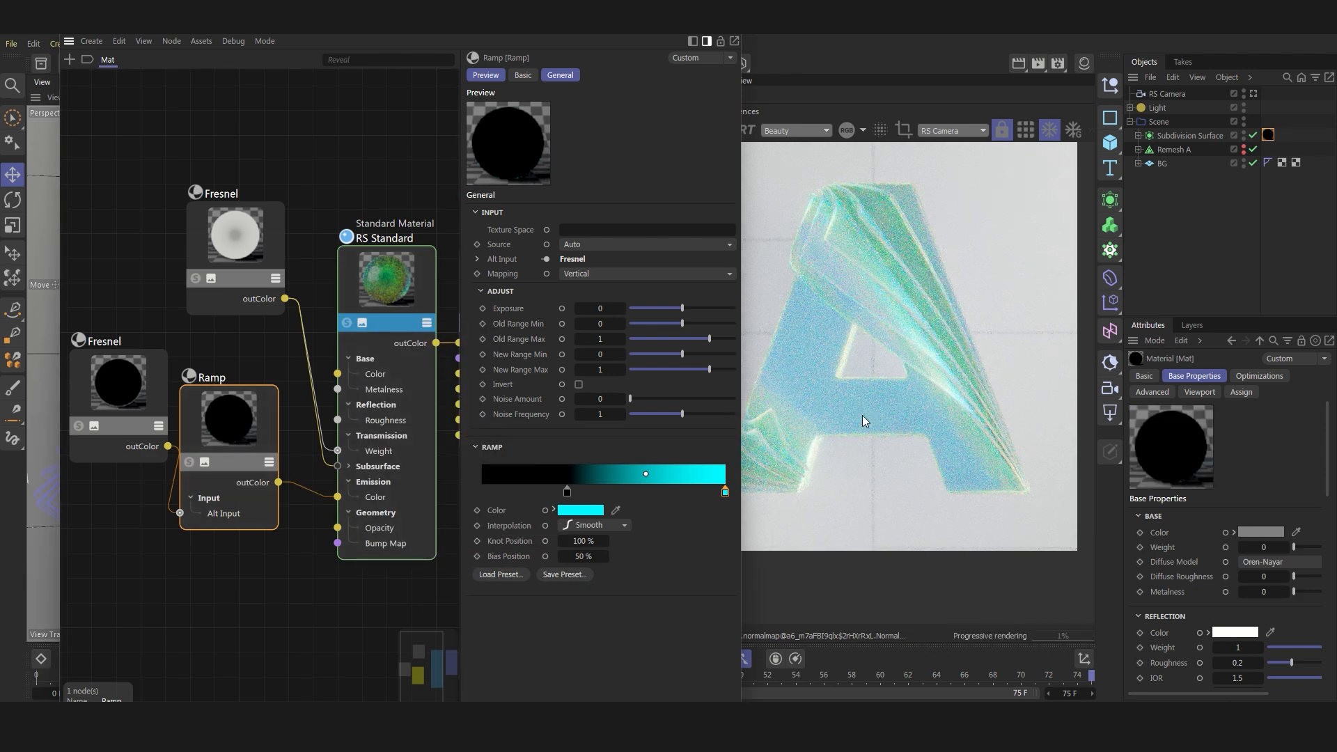
pyautogui.moveTo(225, 428); pyautogui.dragTo(234, 434)
# Set the RS Standard material's emission weight to 0.25.
pyautogui.click(399, 312)
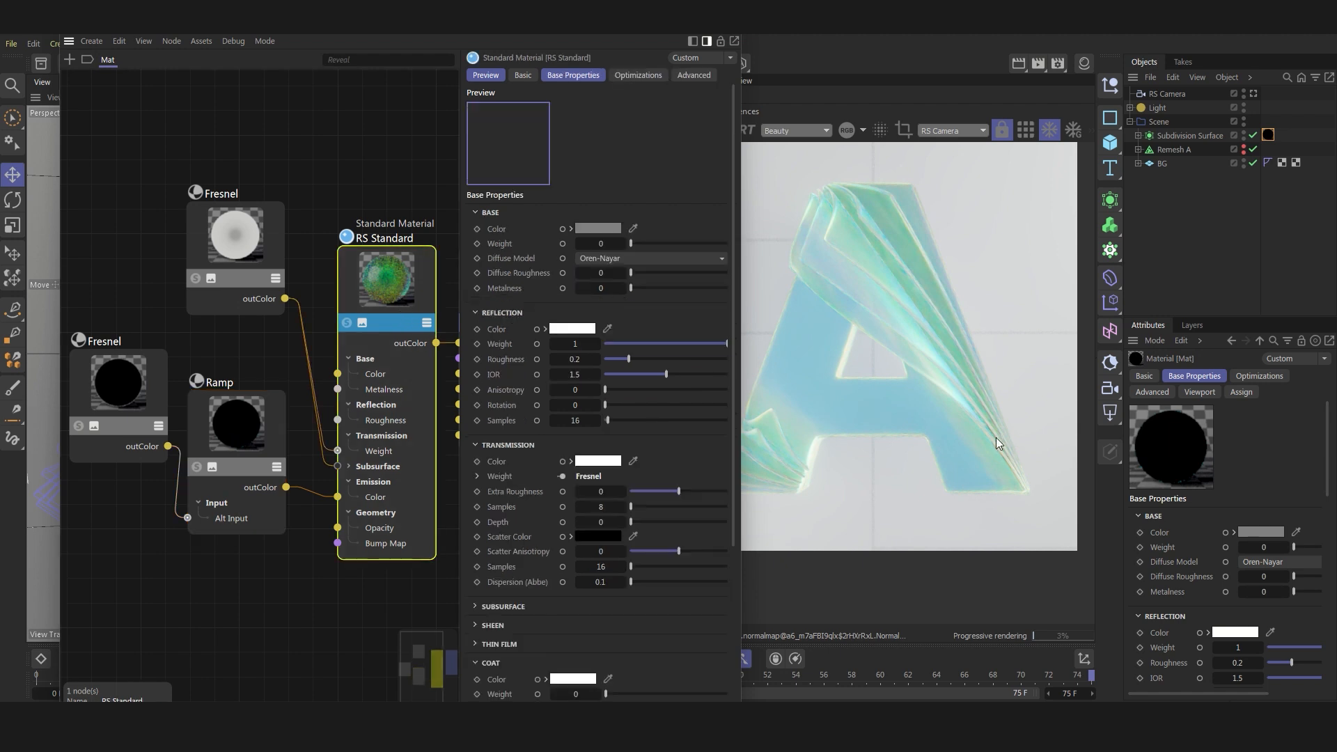
pyautogui.scroll(-5, 553, 504)
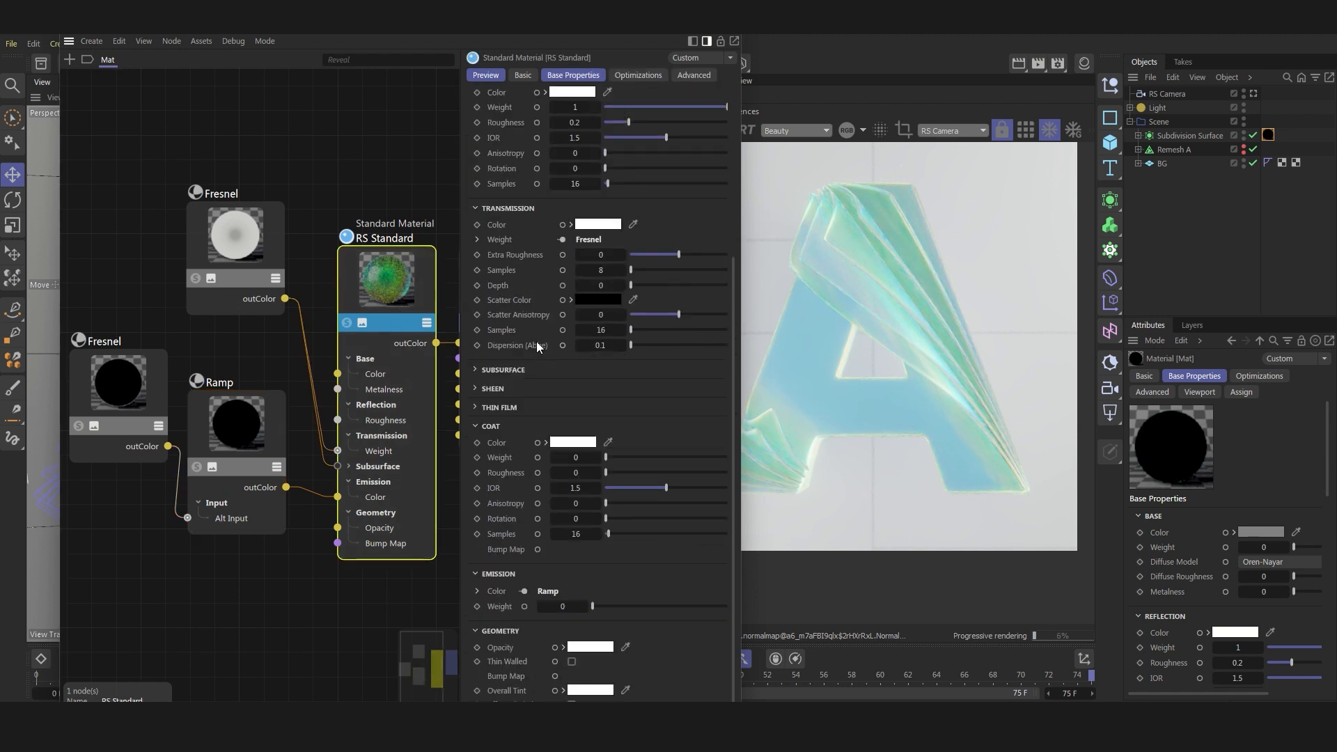
pyautogui.click(475, 427)
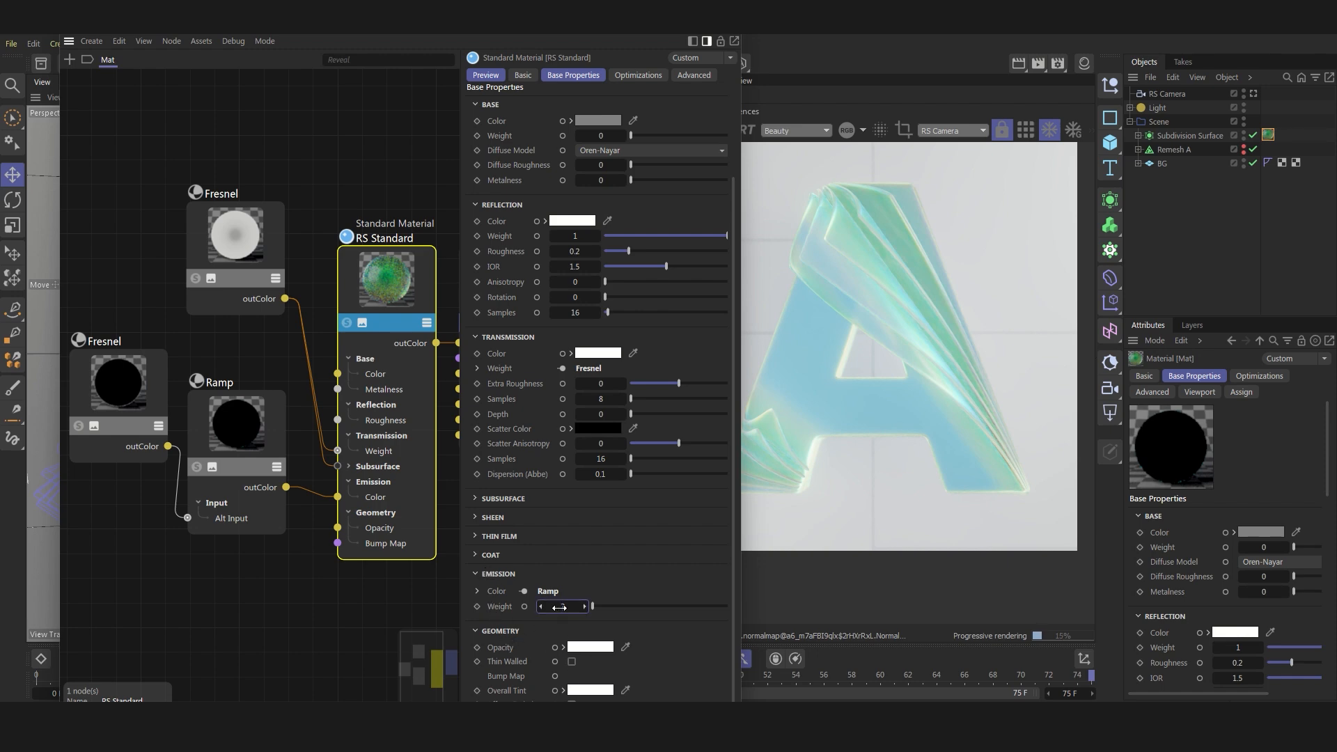
pyautogui.moveTo(559, 606); pyautogui.dragTo(553, 606)
pyautogui.press('Return')
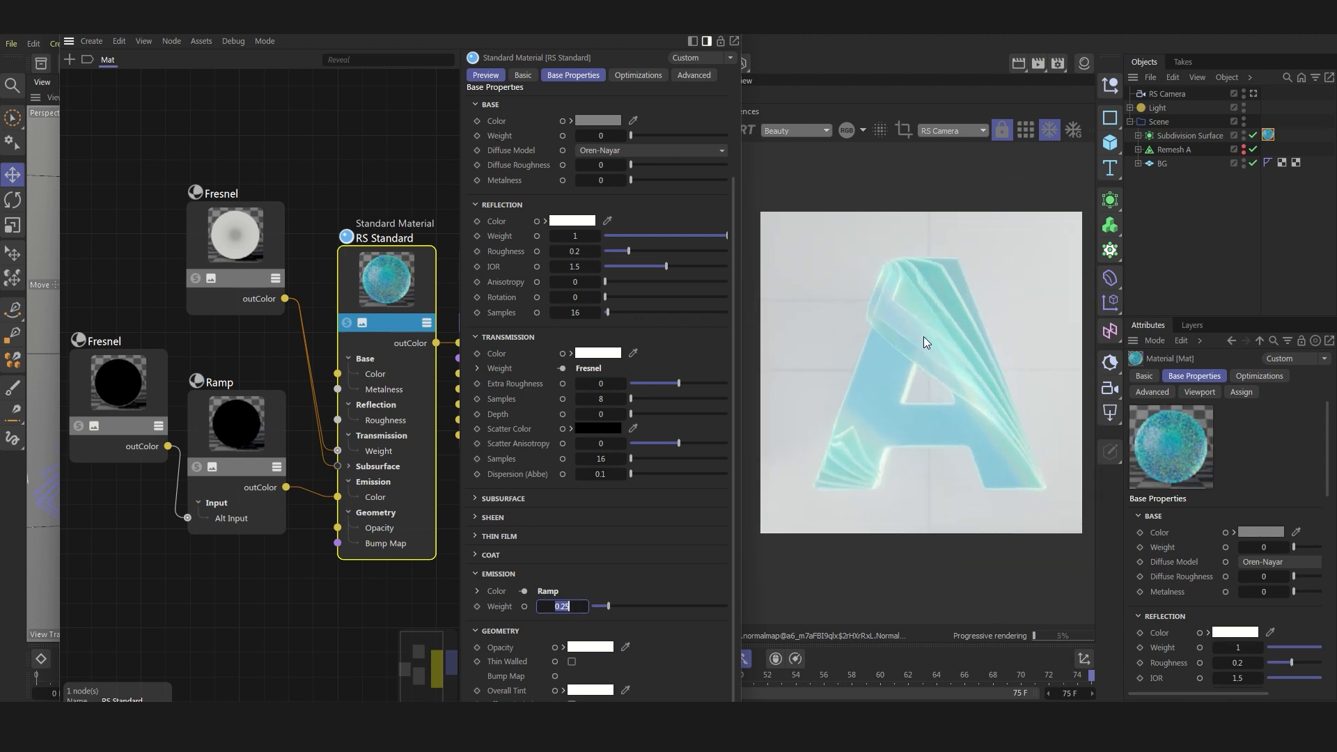
# Shift the Ramp node slightly and add a Normal Map node to the material graph.
pyautogui.moveTo(229, 430); pyautogui.dragTo(243, 431)
pyautogui.scroll(-4, 262, 422)
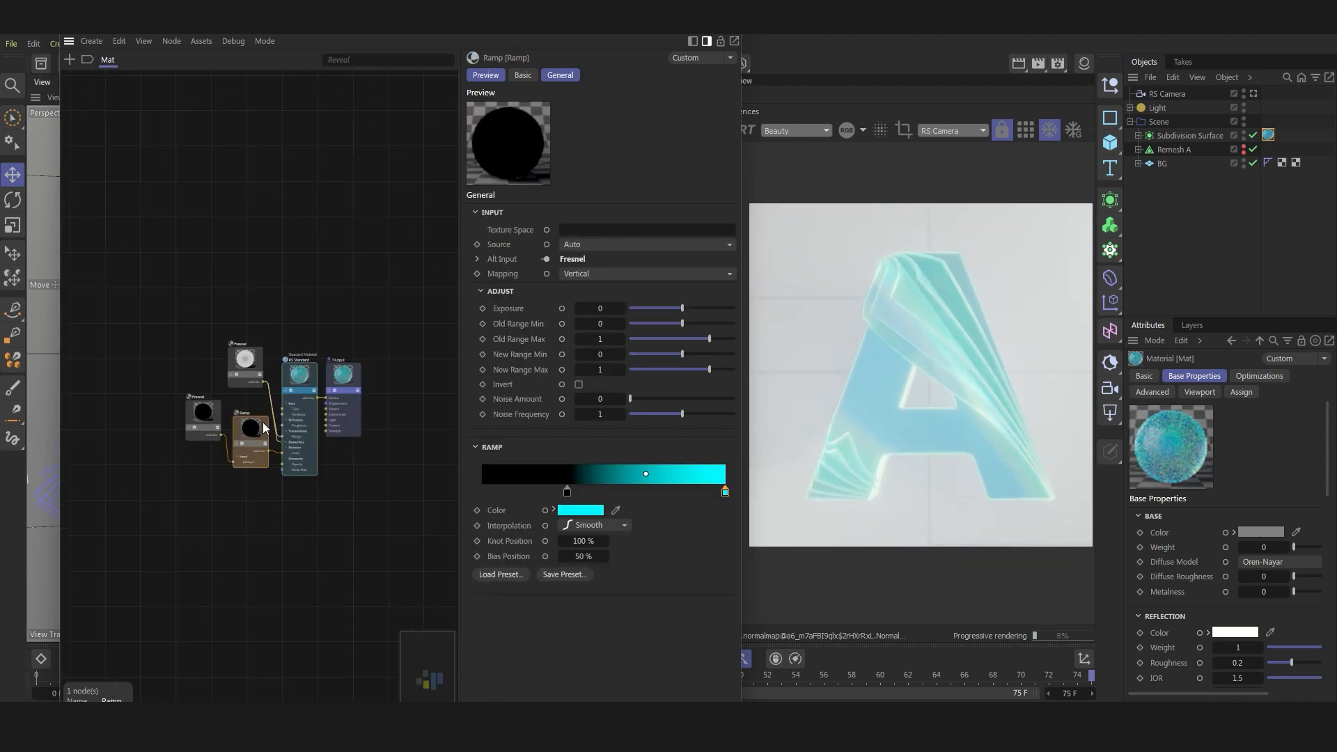
pyautogui.scroll(2, 191, 452)
pyautogui.press('Tab')
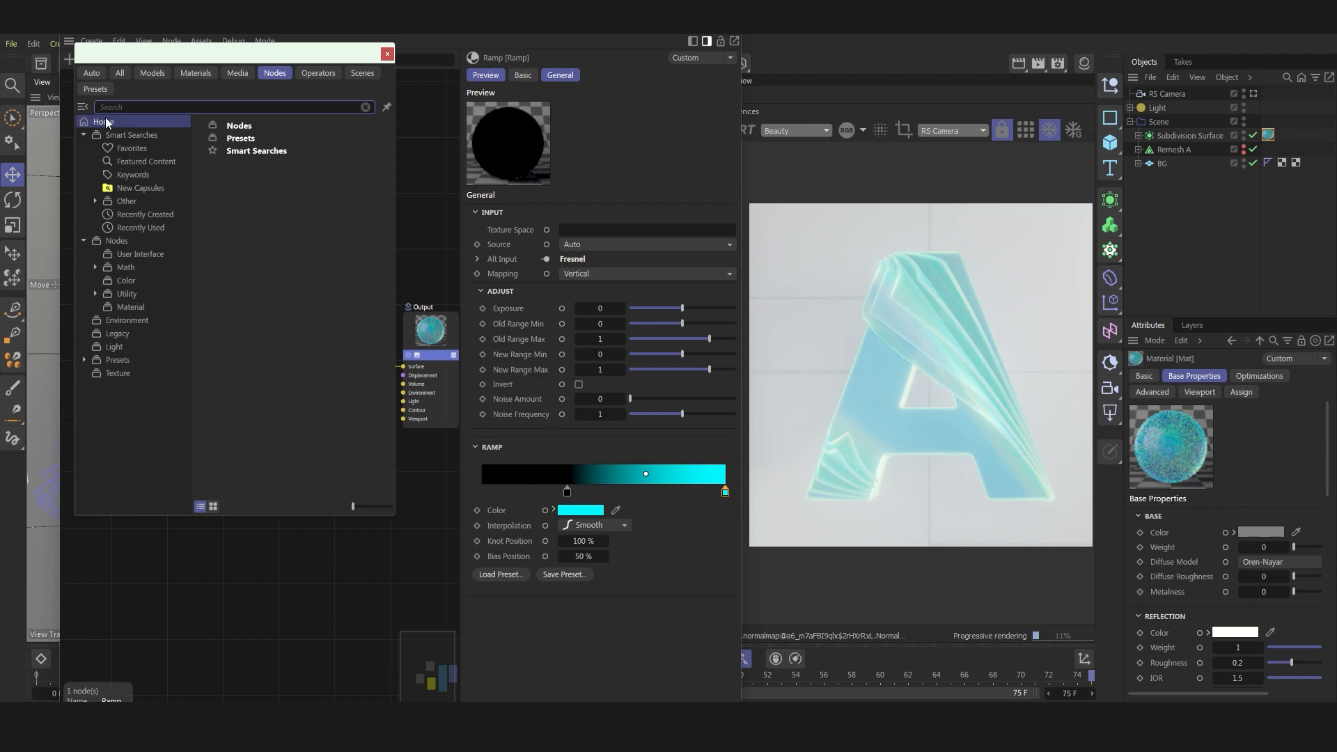
pyautogui.write('normal')
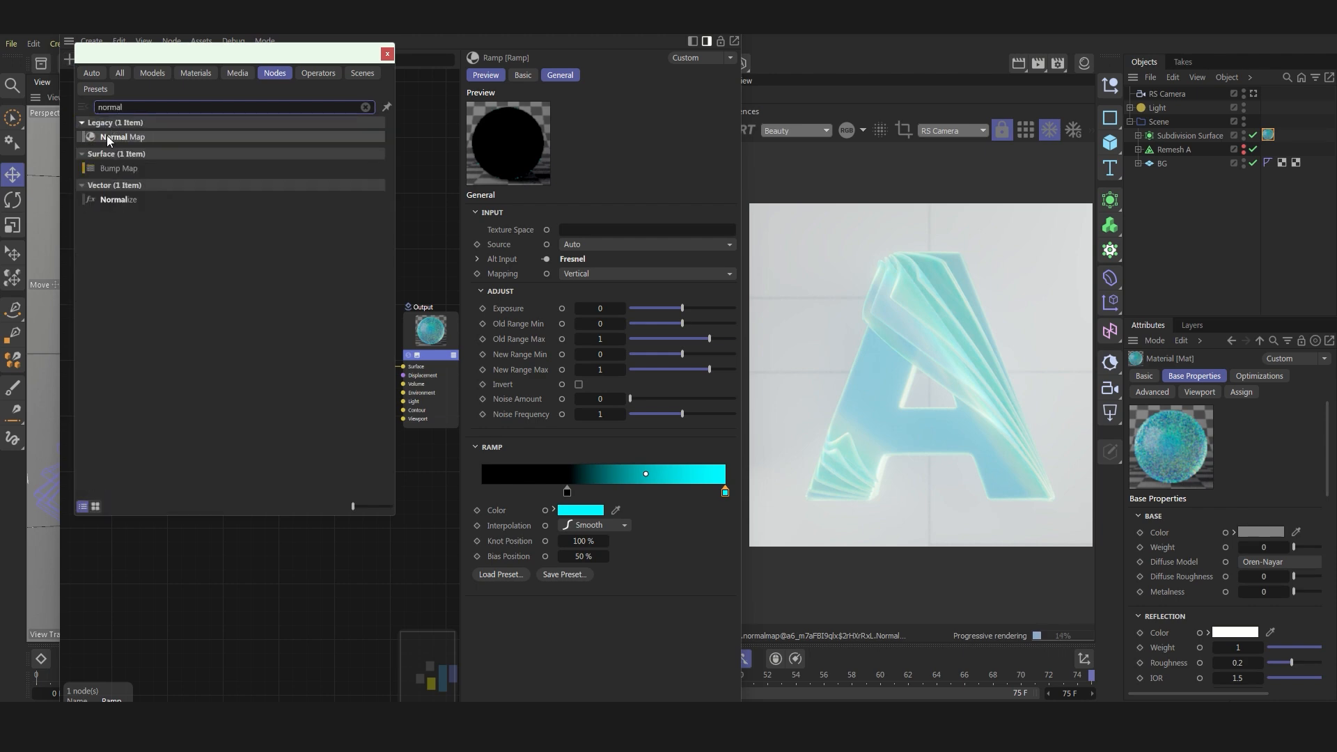
pyautogui.doubleClick(125, 138)
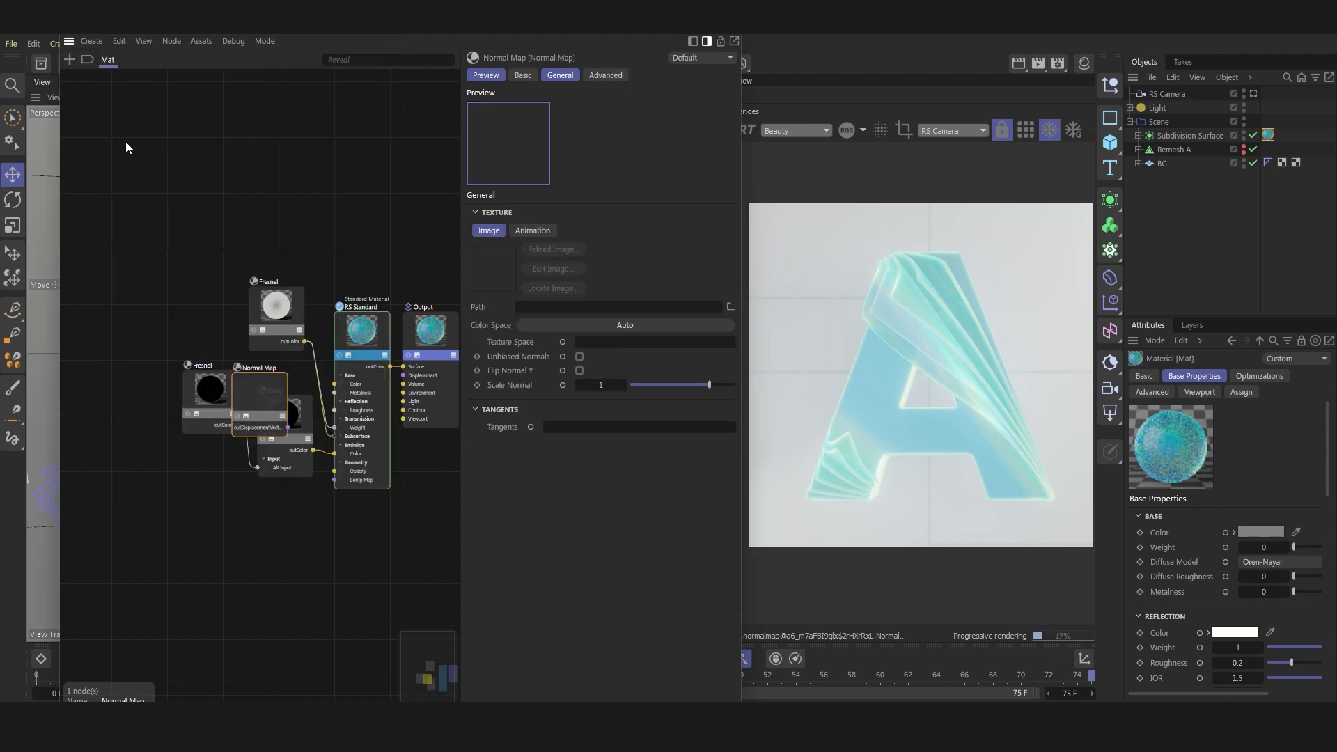
# Connect the Normal Map's output to the RS Standard's Bump Map input and place the node below the Ramp.
pyautogui.scroll(2, 222, 526)
pyautogui.scroll(-3, 329, 511)
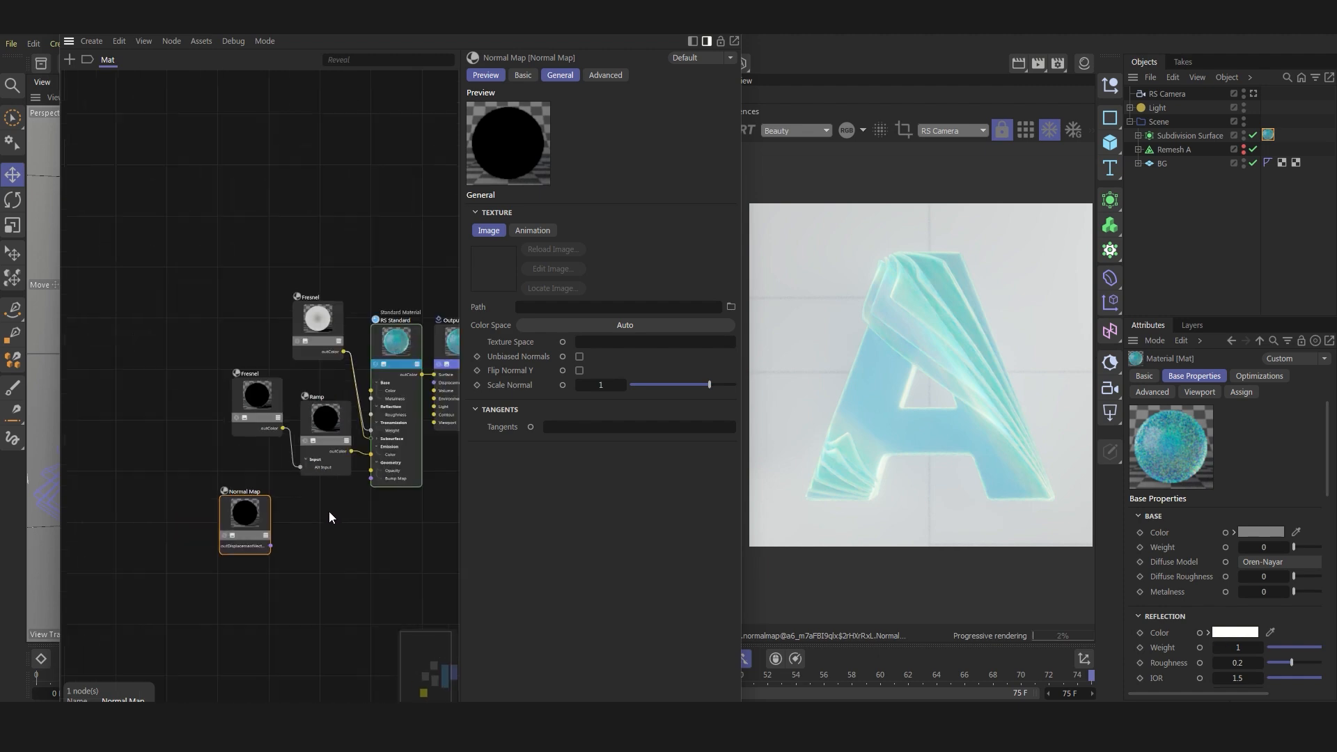
pyautogui.scroll(3, 246, 550)
pyautogui.scroll(2, 157, 587)
pyautogui.moveTo(157, 586); pyautogui.dragTo(355, 453)
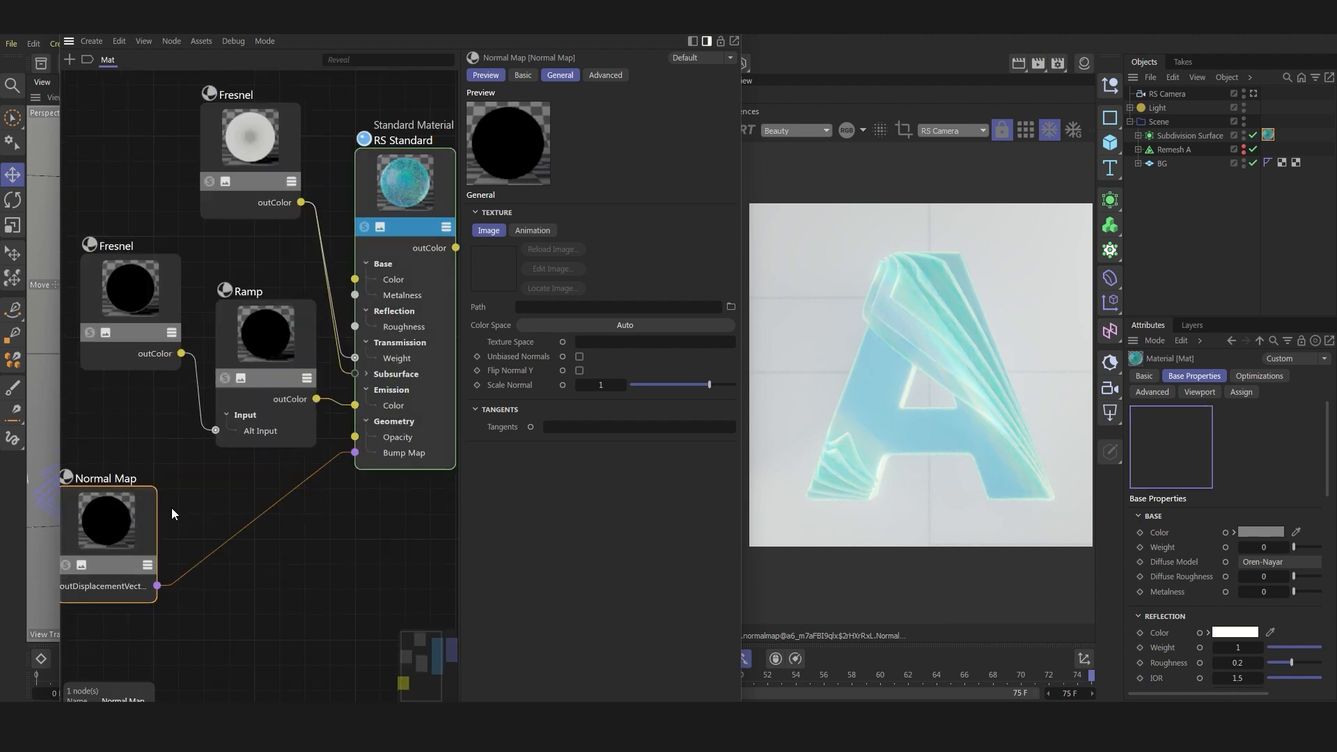
pyautogui.click(185, 518)
pyautogui.click(107, 517)
pyautogui.moveTo(107, 517); pyautogui.dragTo(179, 515)
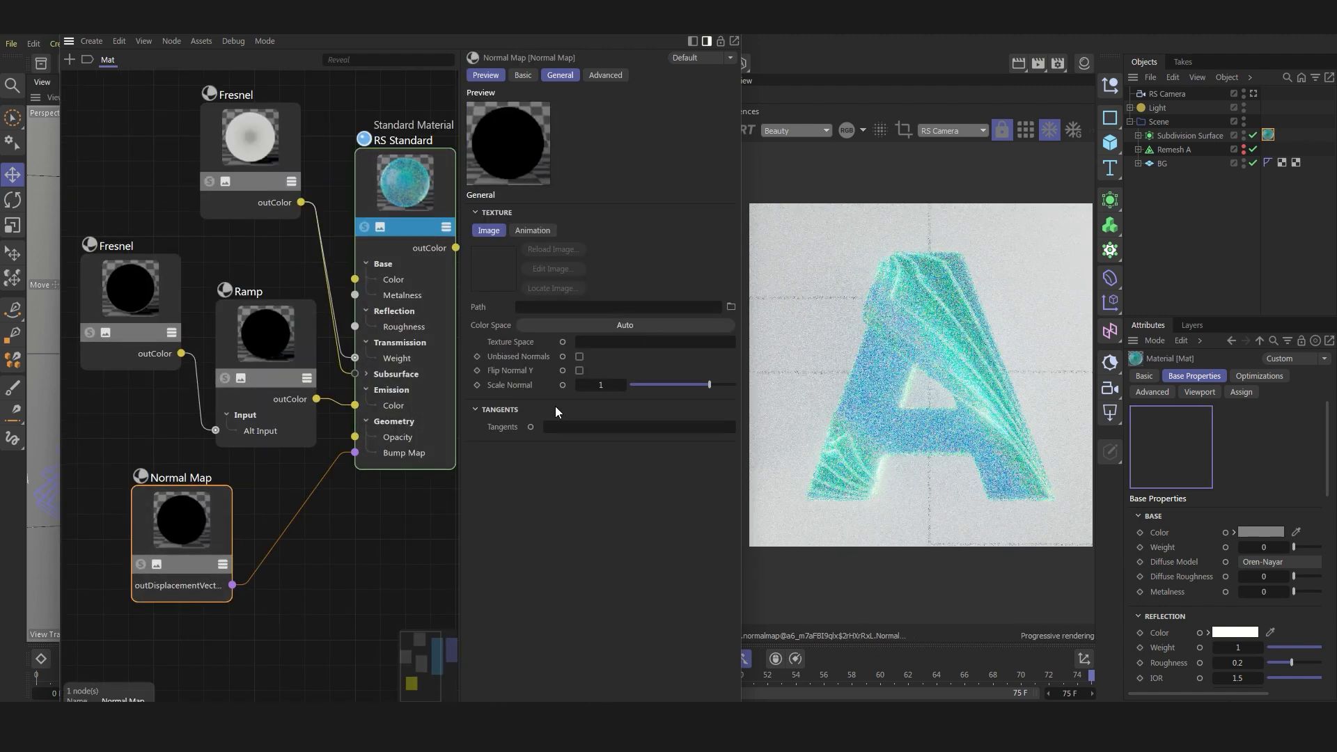
# Load the dotted black_normal PNG texture into the Normal Map and examine its pattern on the letter and in the image viewer.
pyautogui.click(731, 307)
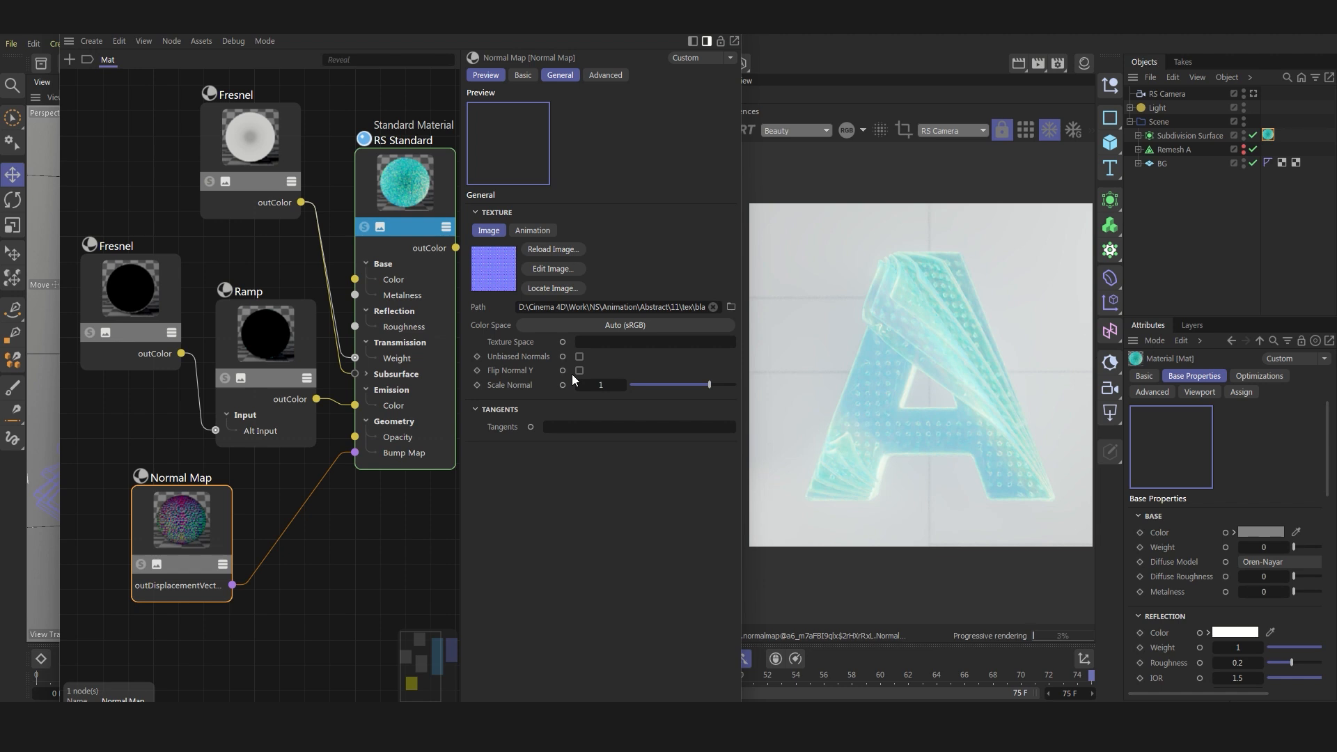
pyautogui.scroll(5, 945, 320)
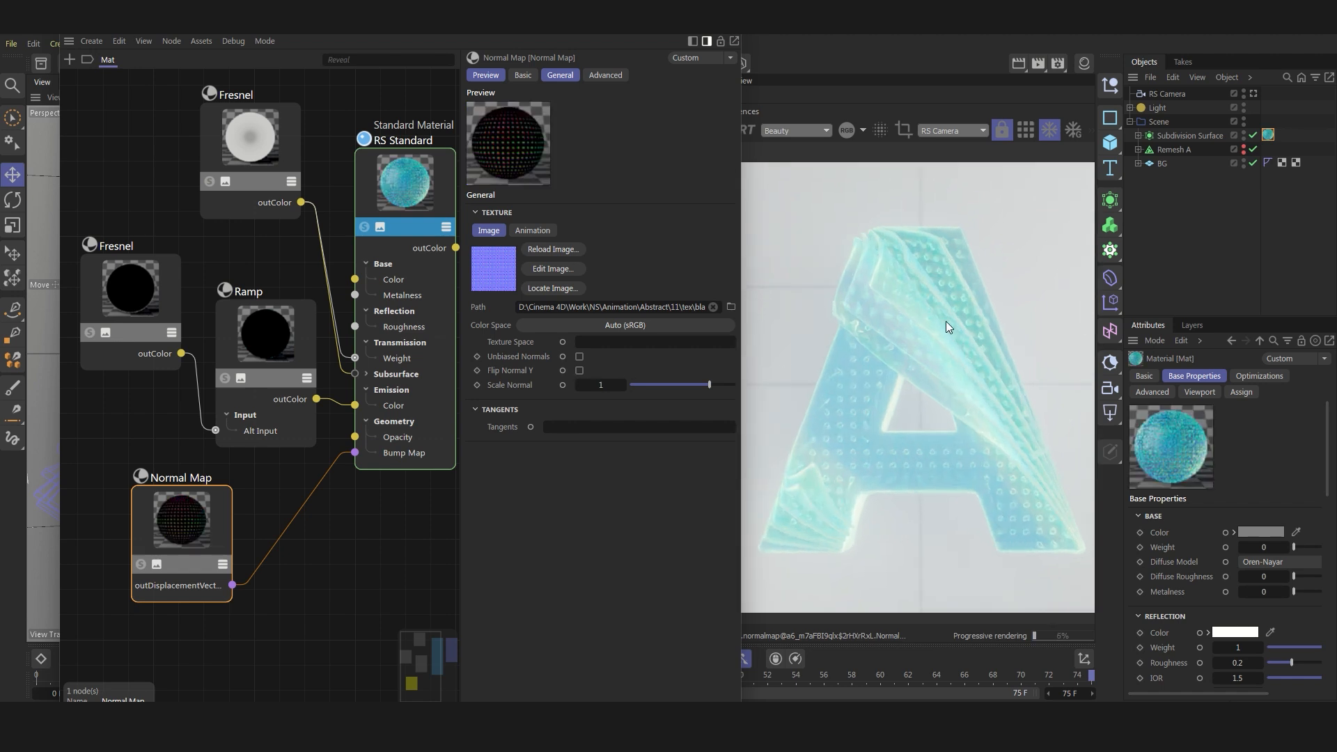
pyautogui.scroll(-3, 958, 304)
pyautogui.scroll(3, 813, 471)
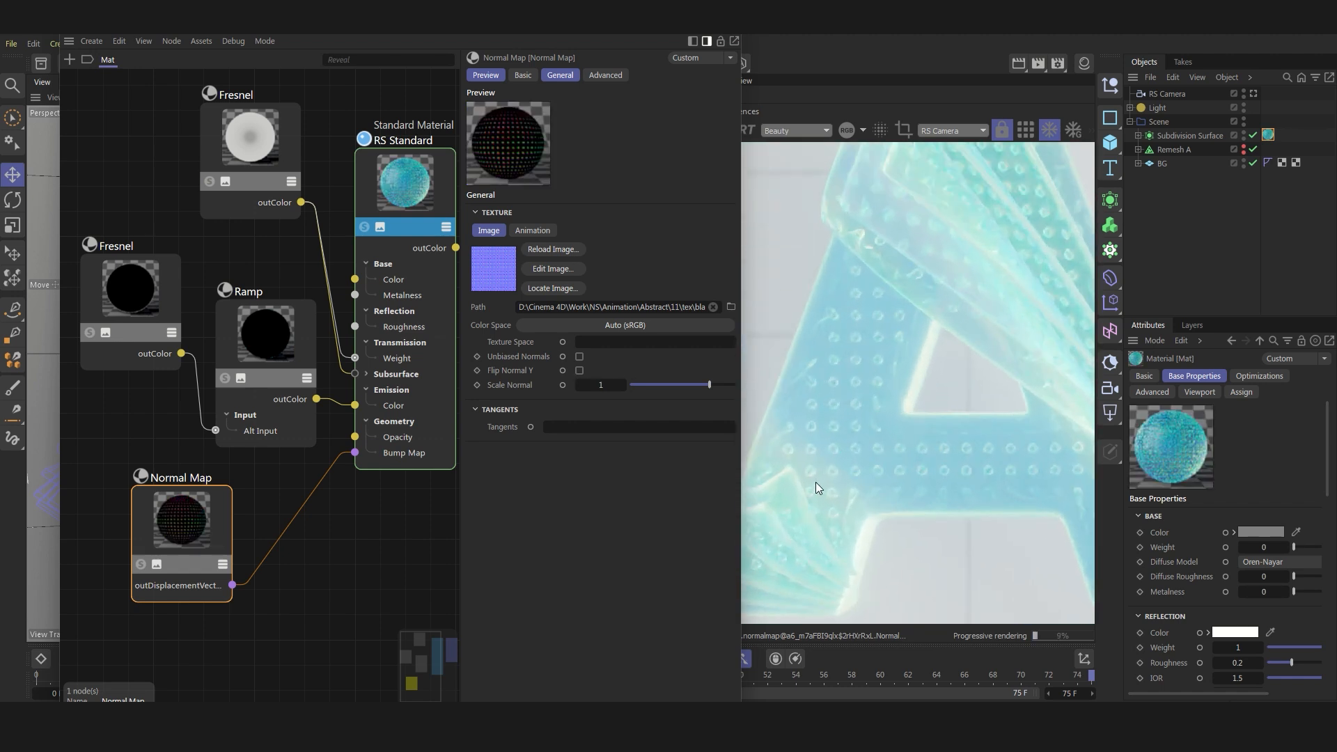
pyautogui.click(553, 268)
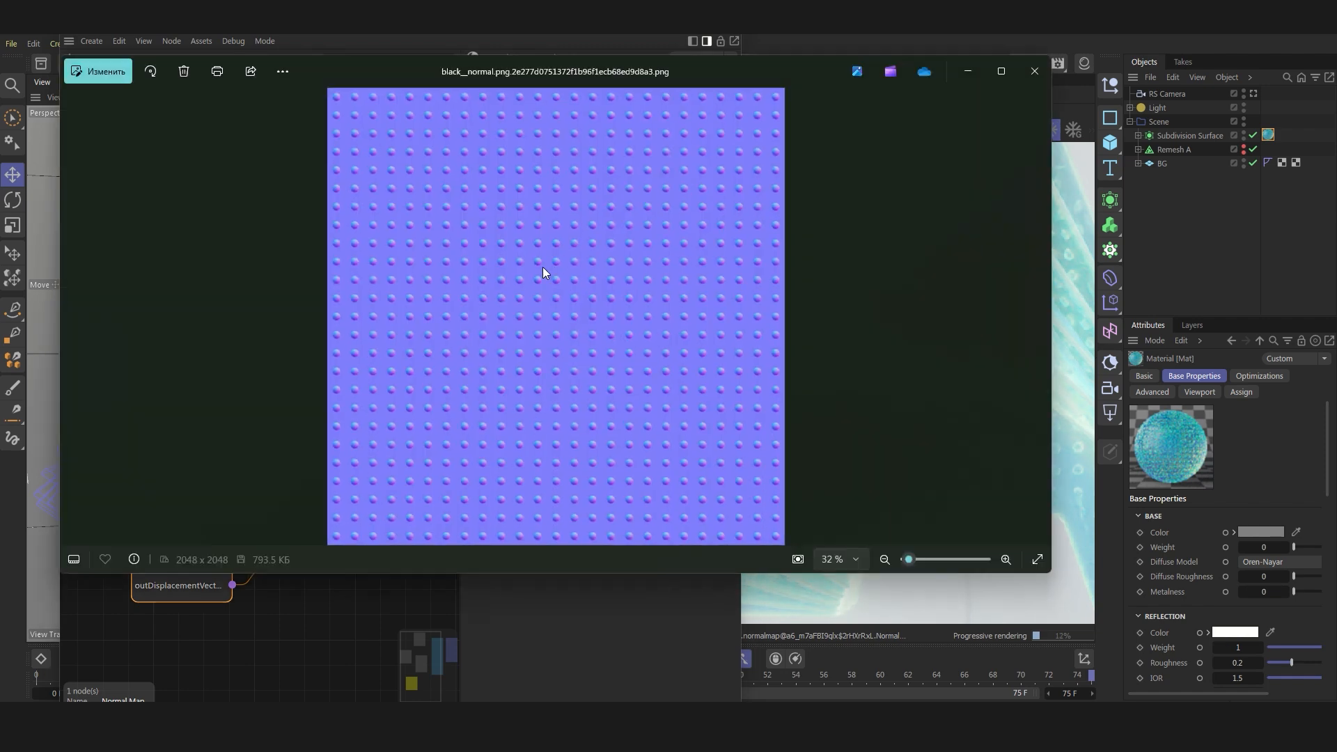
pyautogui.click(1039, 68)
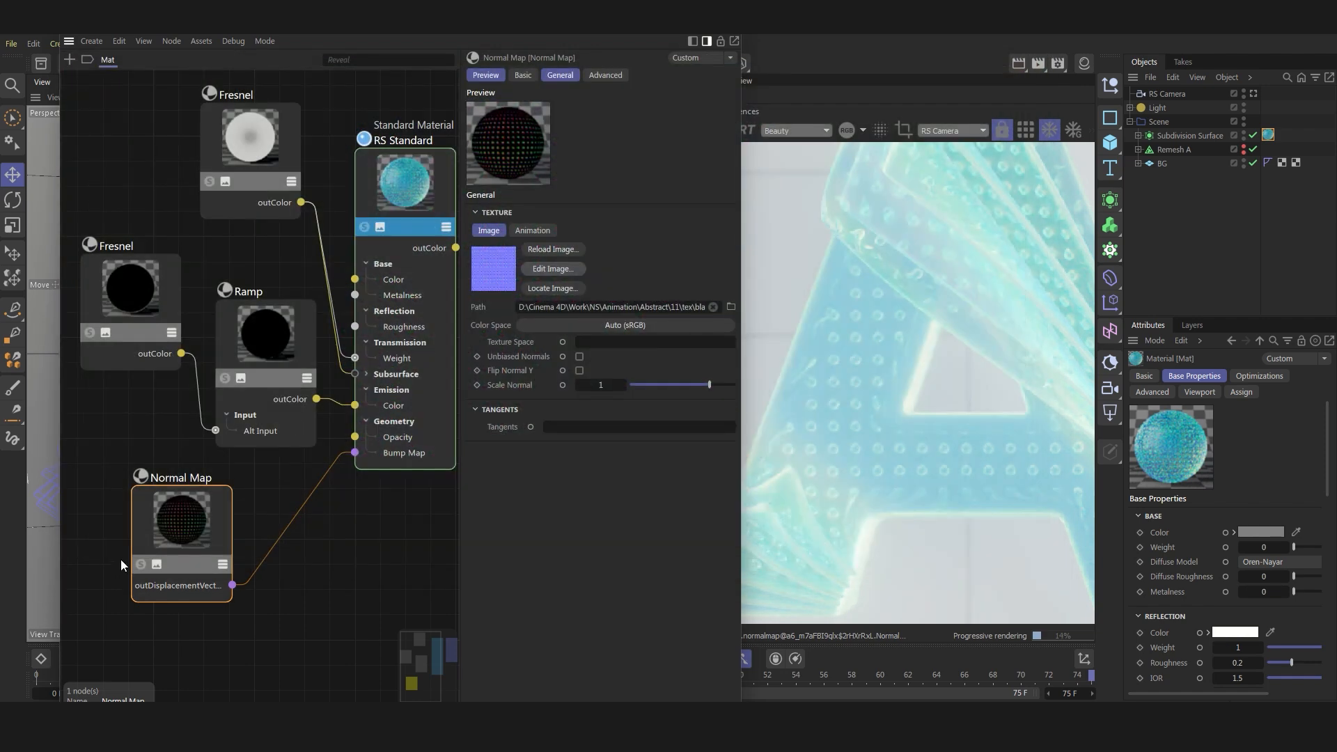
# Solo the Normal Map and set the Subdivision Surface material tag's Length U and Length V to 10 %.
pyautogui.click(139, 562)
pyautogui.scroll(-3, 872, 438)
pyautogui.click(1268, 134)
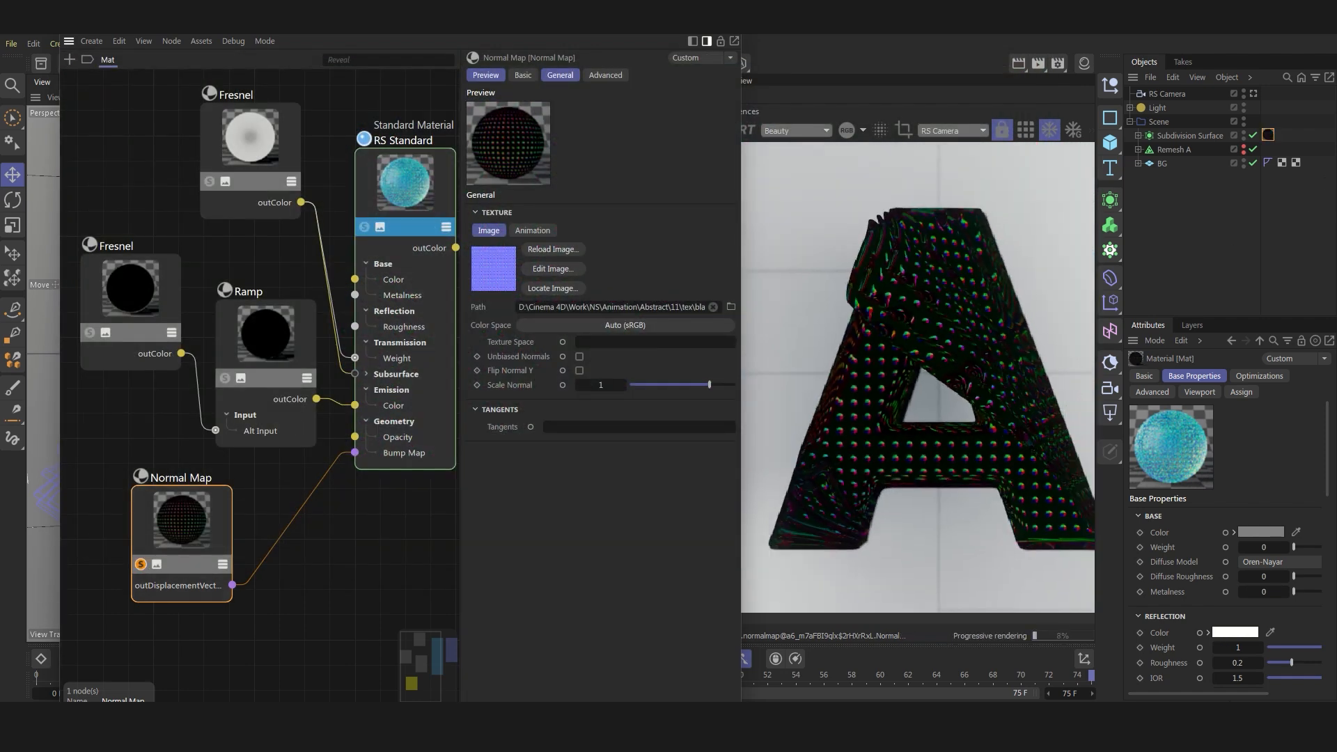
pyautogui.doubleClick(1239, 583)
pyautogui.write('10')
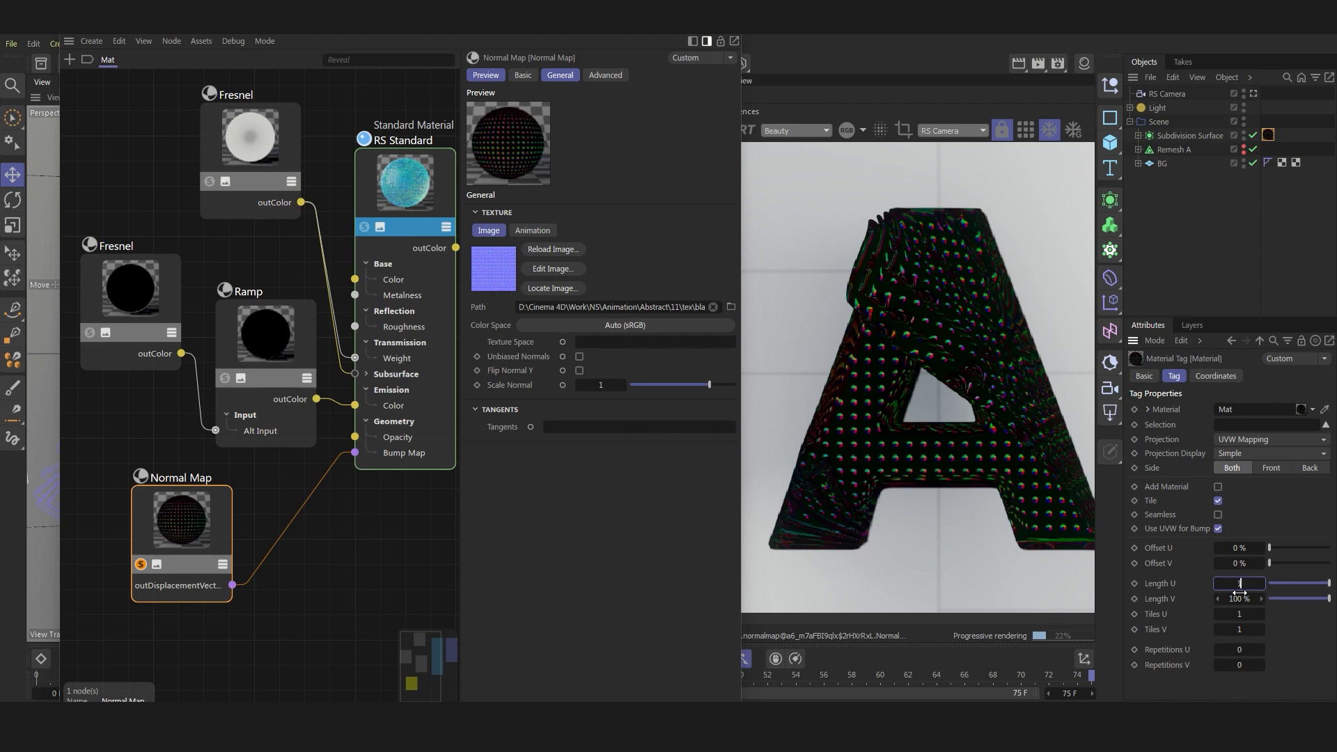
pyautogui.press('Tab')
pyautogui.write('10')
pyautogui.press('Return')
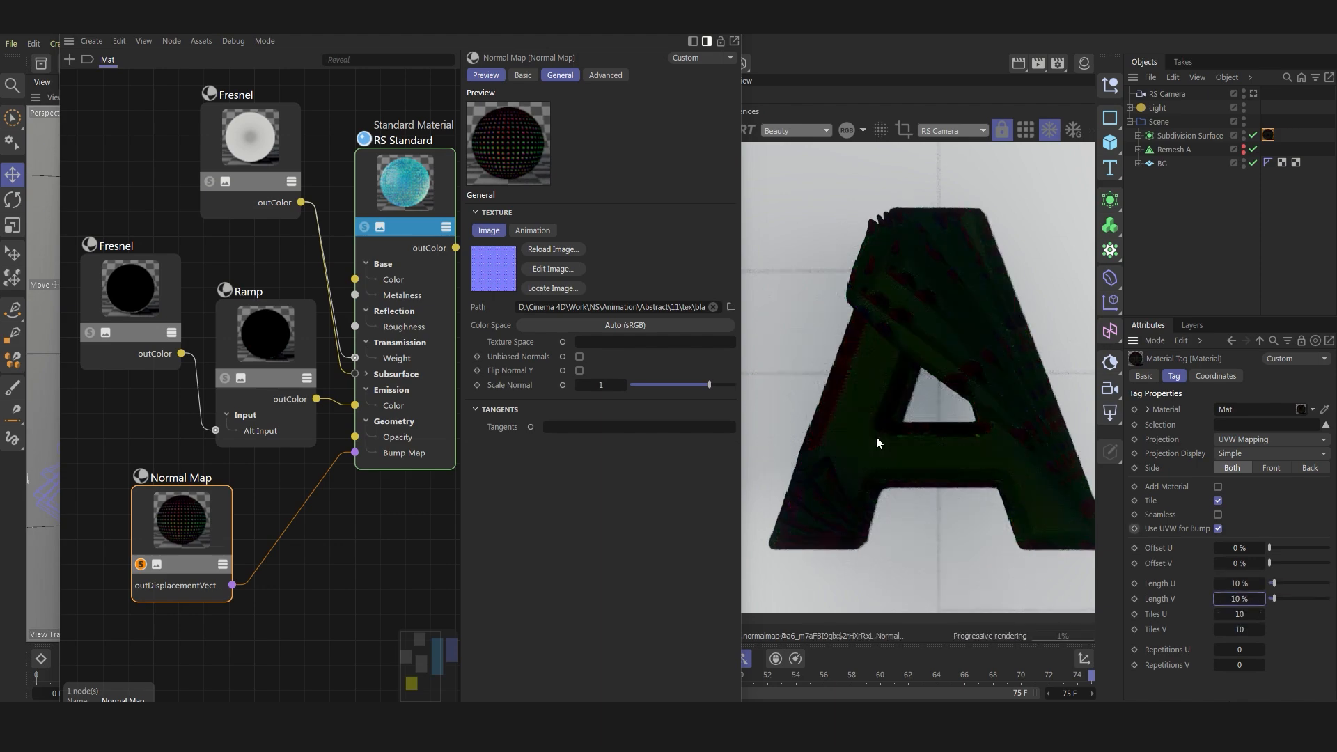
# Check the finer bump pattern up close, turn off the Normal Map solo, and examine the full material on the letter A.
pyautogui.scroll(5, 873, 445)
pyautogui.scroll(-3, 874, 444)
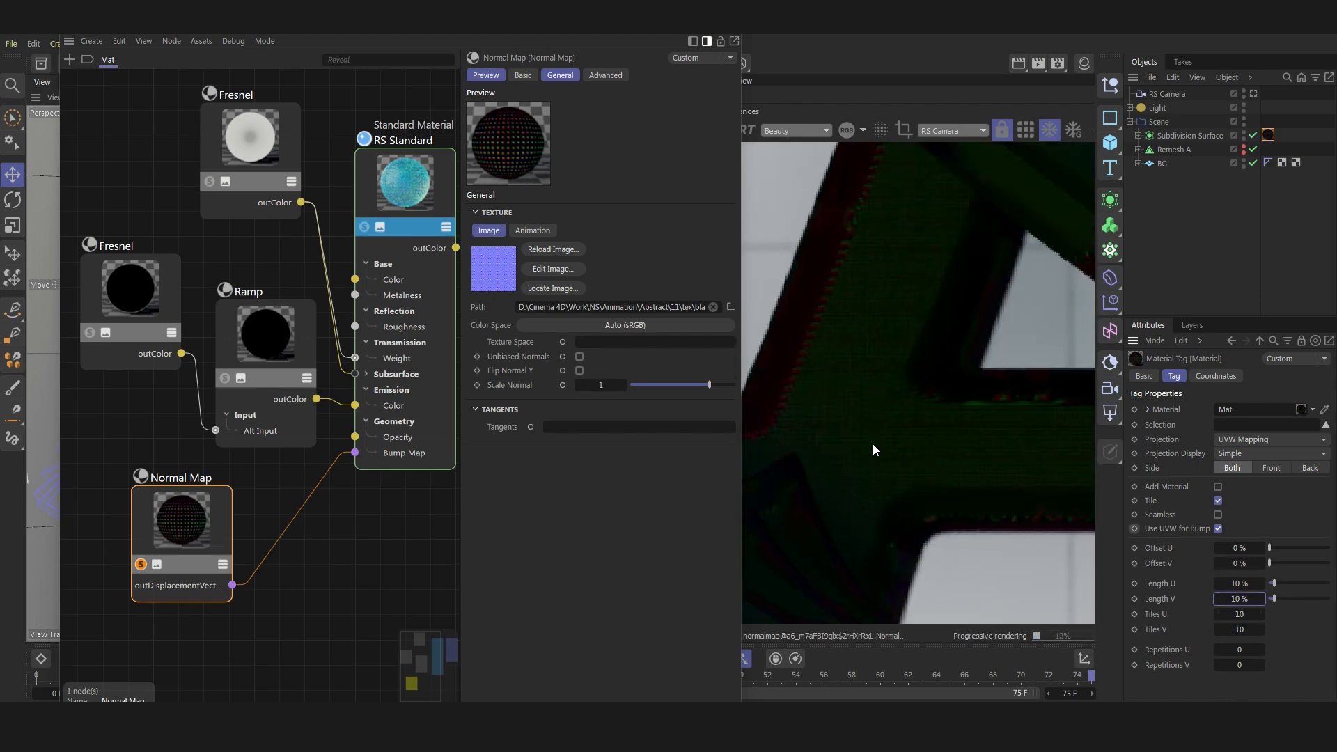
pyautogui.click(141, 565)
pyautogui.scroll(-4, 862, 405)
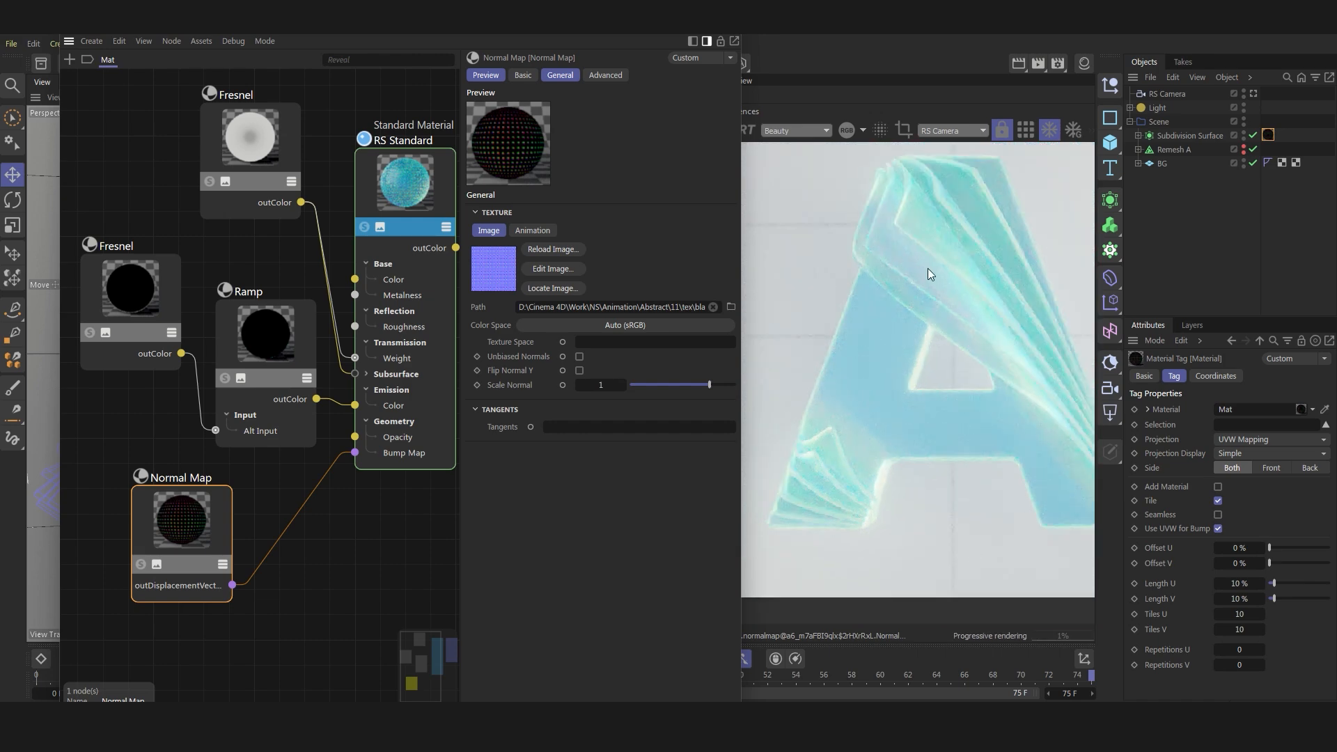
pyautogui.scroll(6, 928, 264)
pyautogui.scroll(-5, 891, 307)
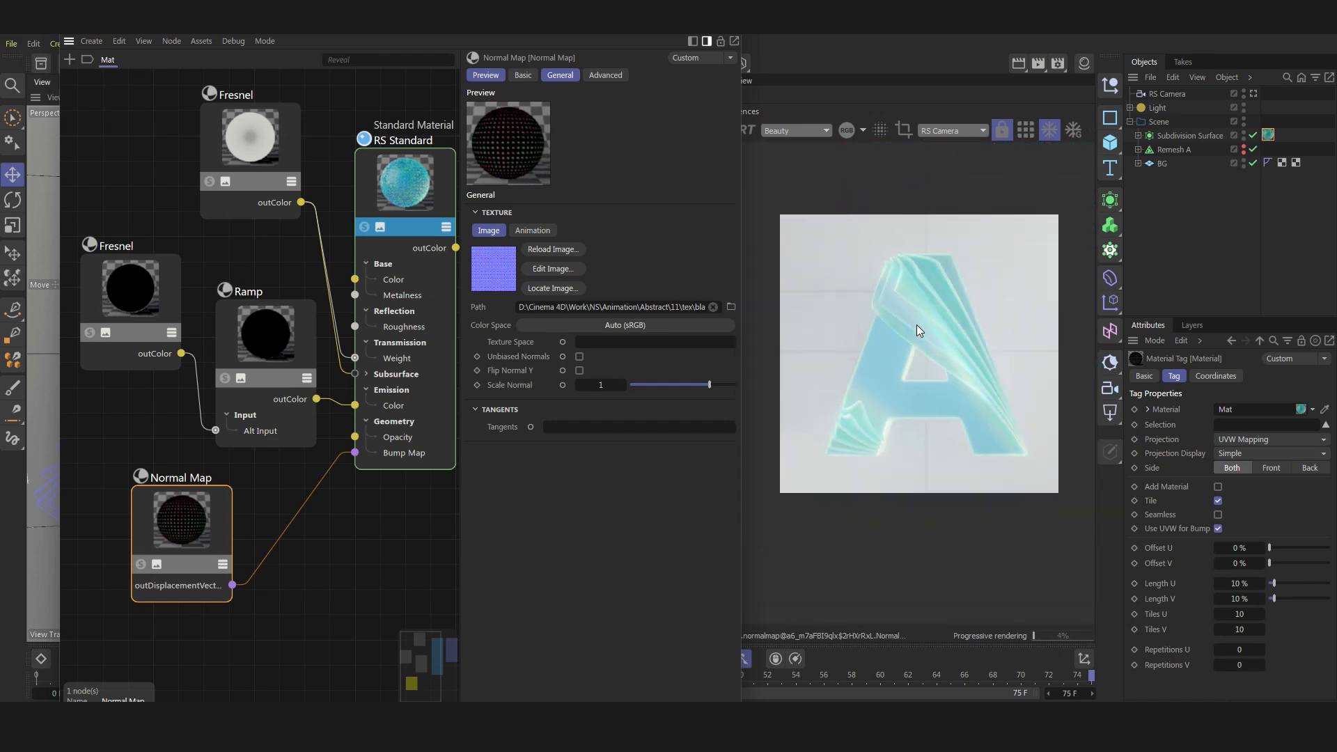
pyautogui.scroll(1, 867, 315)
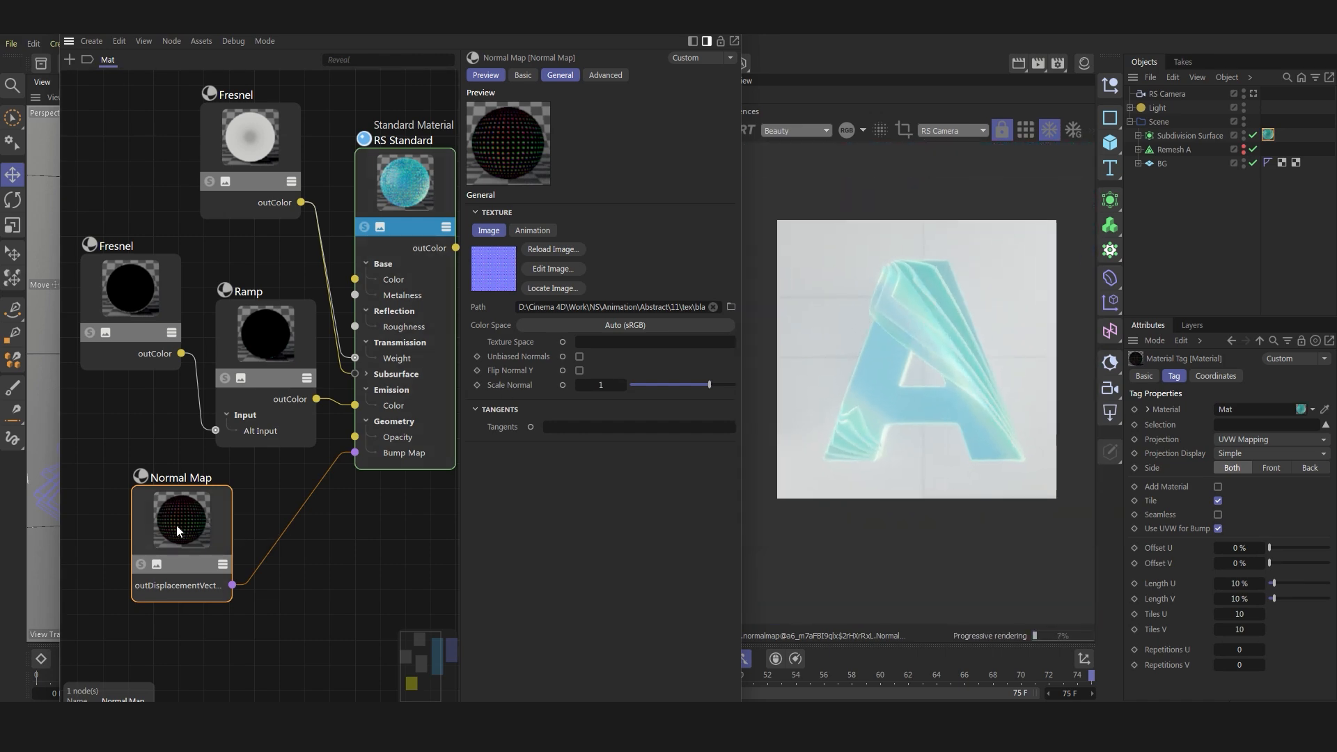
# Rearrange the graph by moving the Output node lower and the RS Standard node slightly higher and further from its inputs.
pyautogui.scroll(-5, 161, 516)
pyautogui.click(273, 395)
pyautogui.click(320, 409)
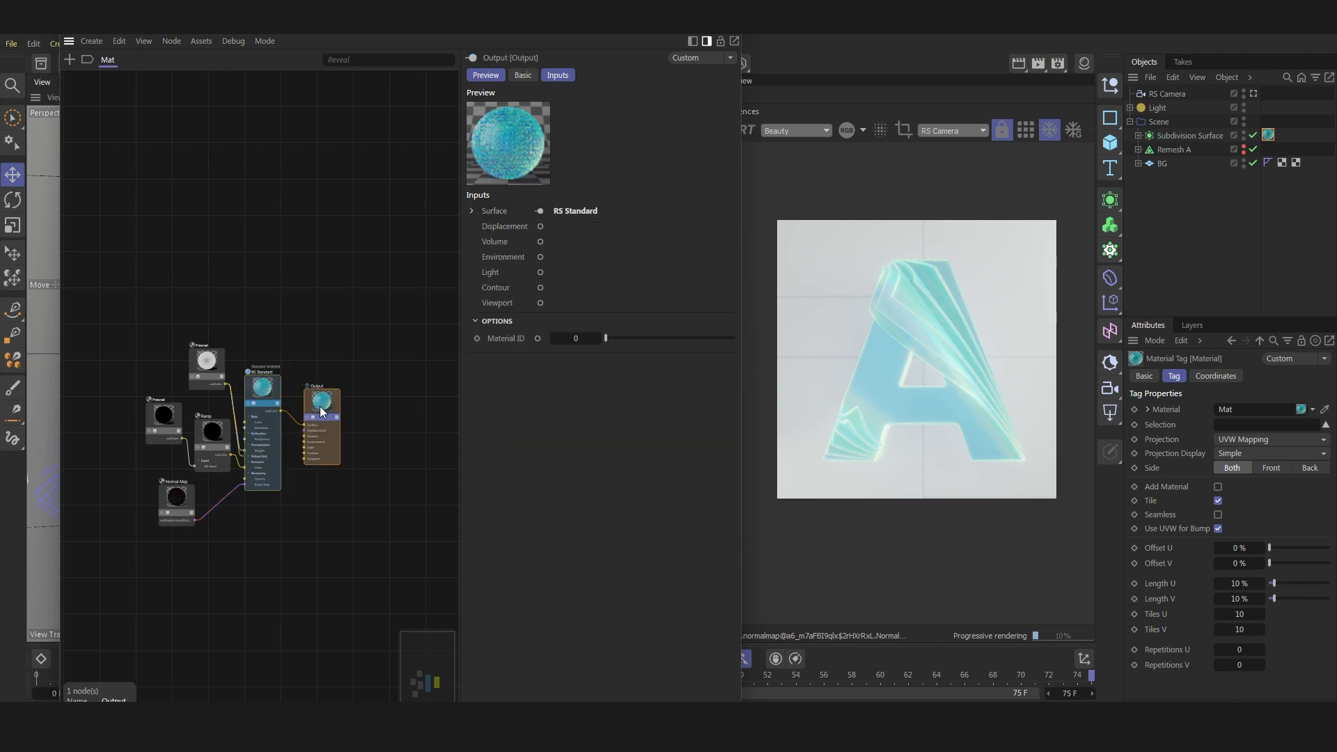
pyautogui.moveTo(321, 409); pyautogui.dragTo(333, 448)
pyautogui.moveTo(269, 398); pyautogui.dragTo(287, 382)
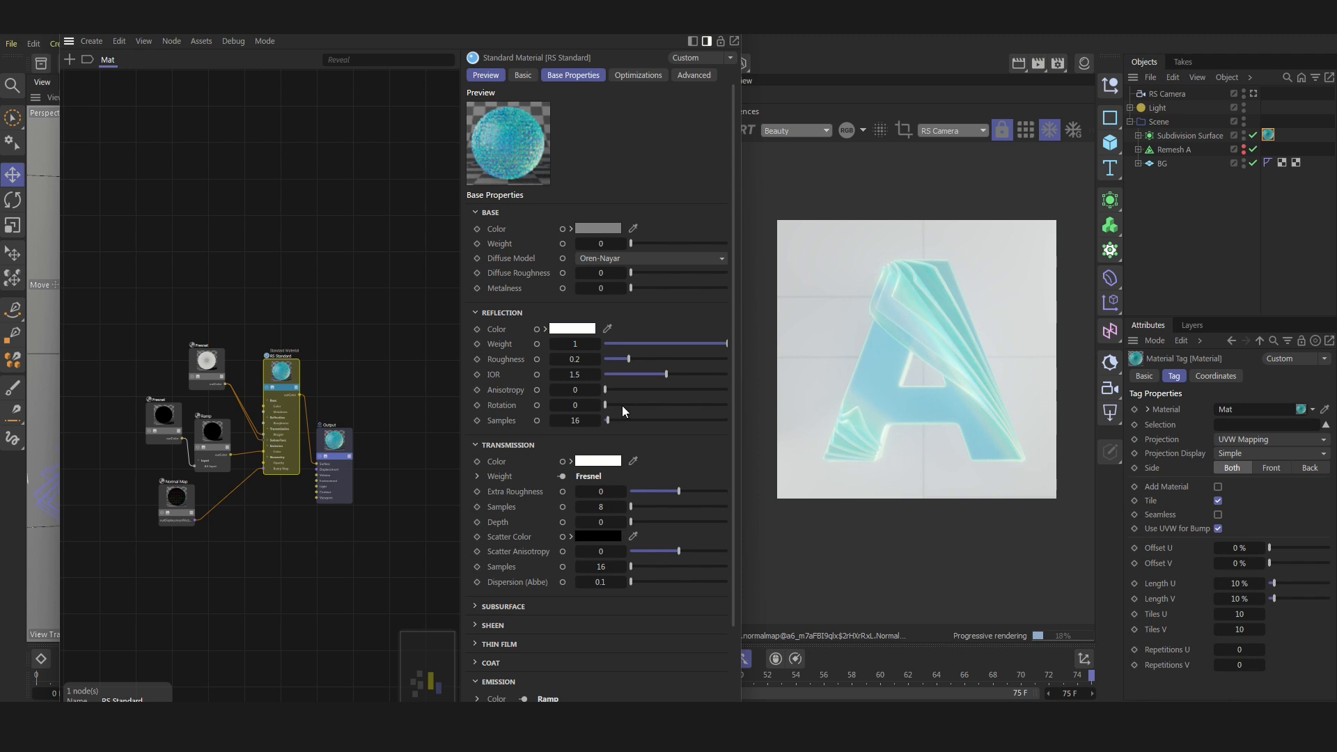
# Set the RS Standard material's reflection IOR to 1.1 and check the shading on the rendered letter.
pyautogui.scroll(3, 236, 376)
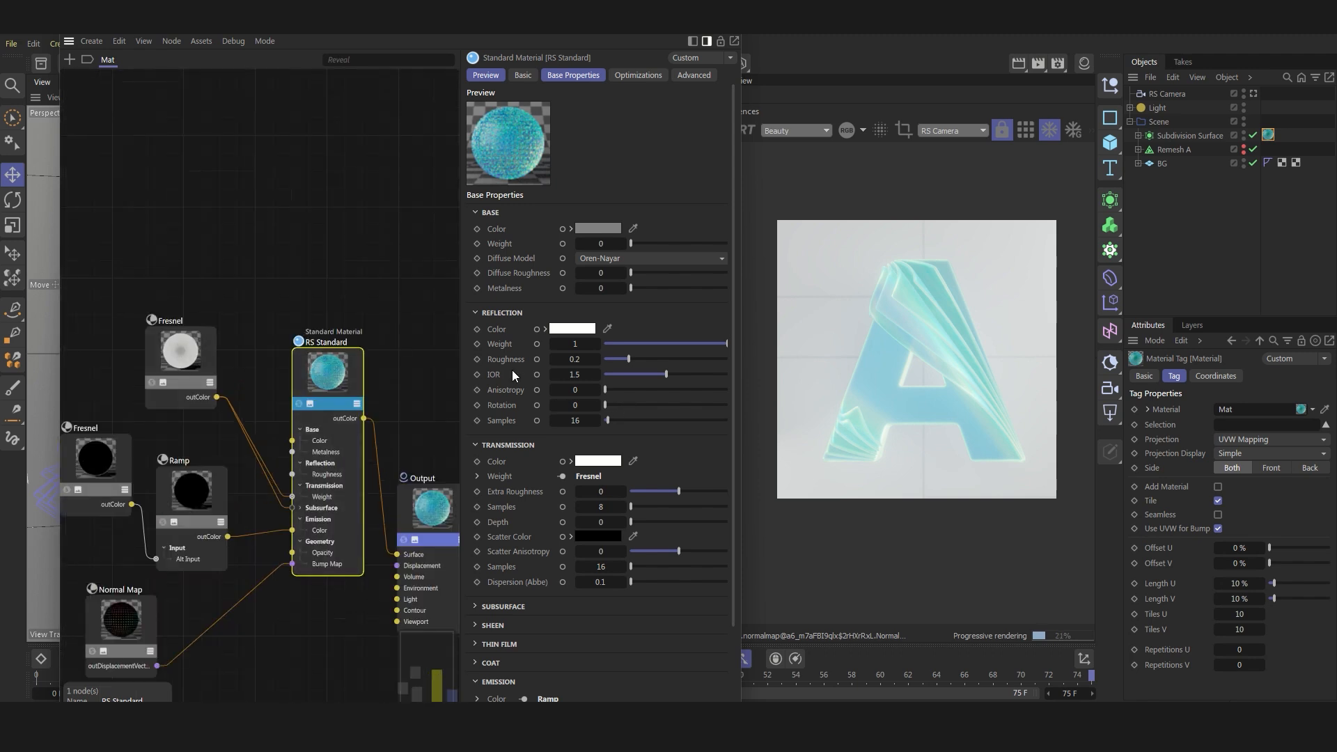
pyautogui.click(576, 374)
pyautogui.write('1')
pyautogui.press('Return')
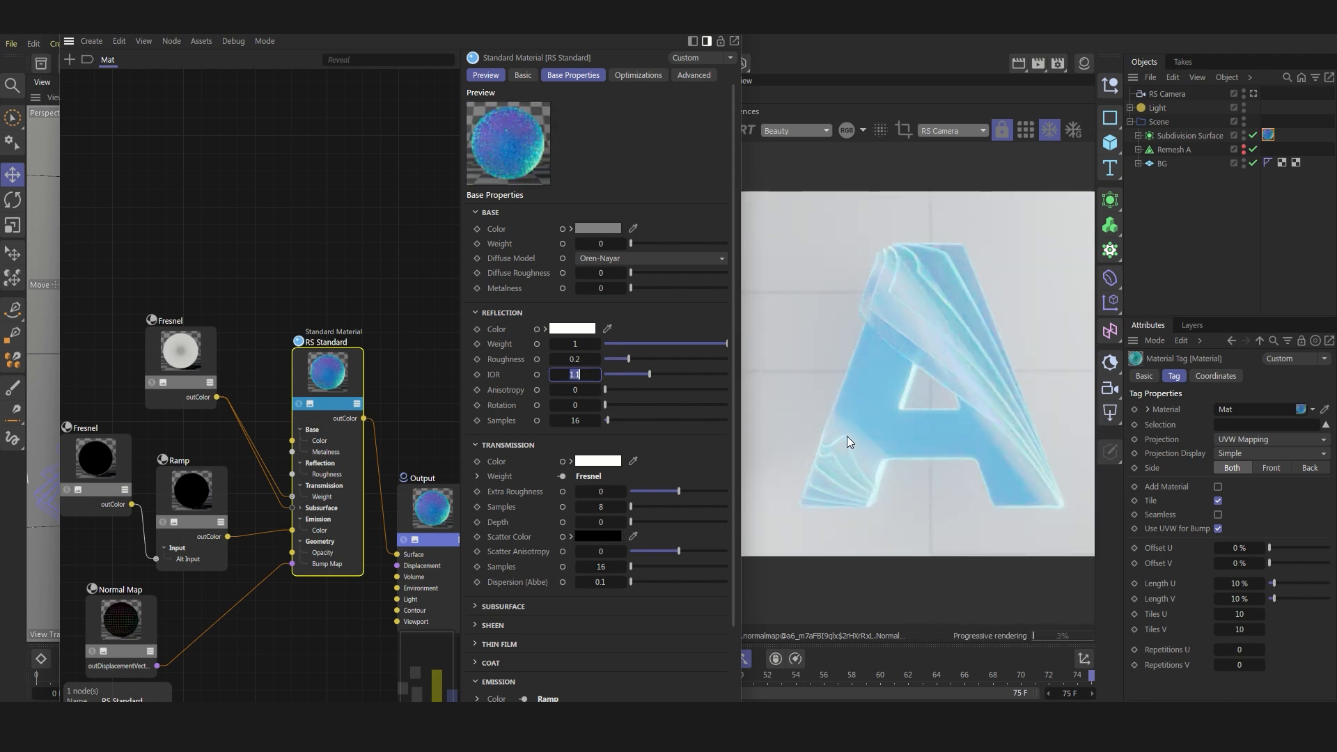
pyautogui.moveTo(564, 34); pyautogui.dragTo(548, 26)
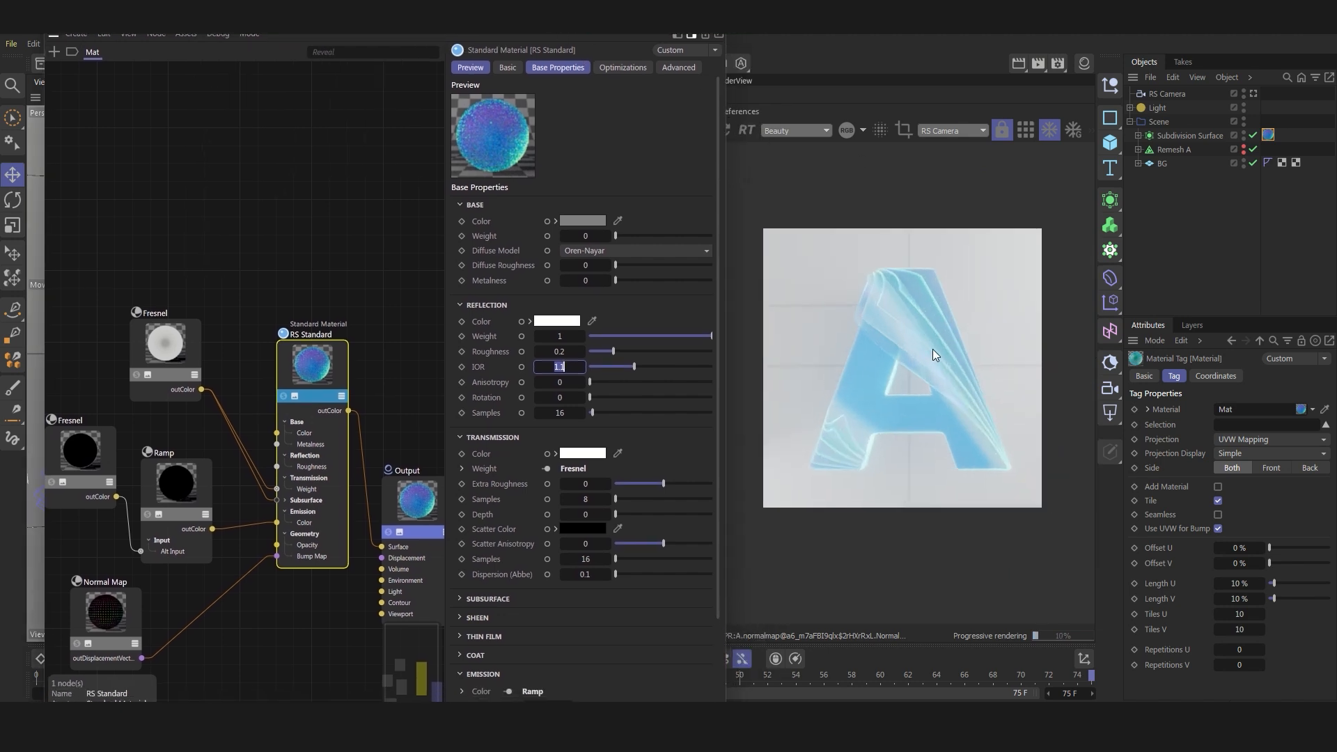
pyautogui.scroll(1, 933, 352)
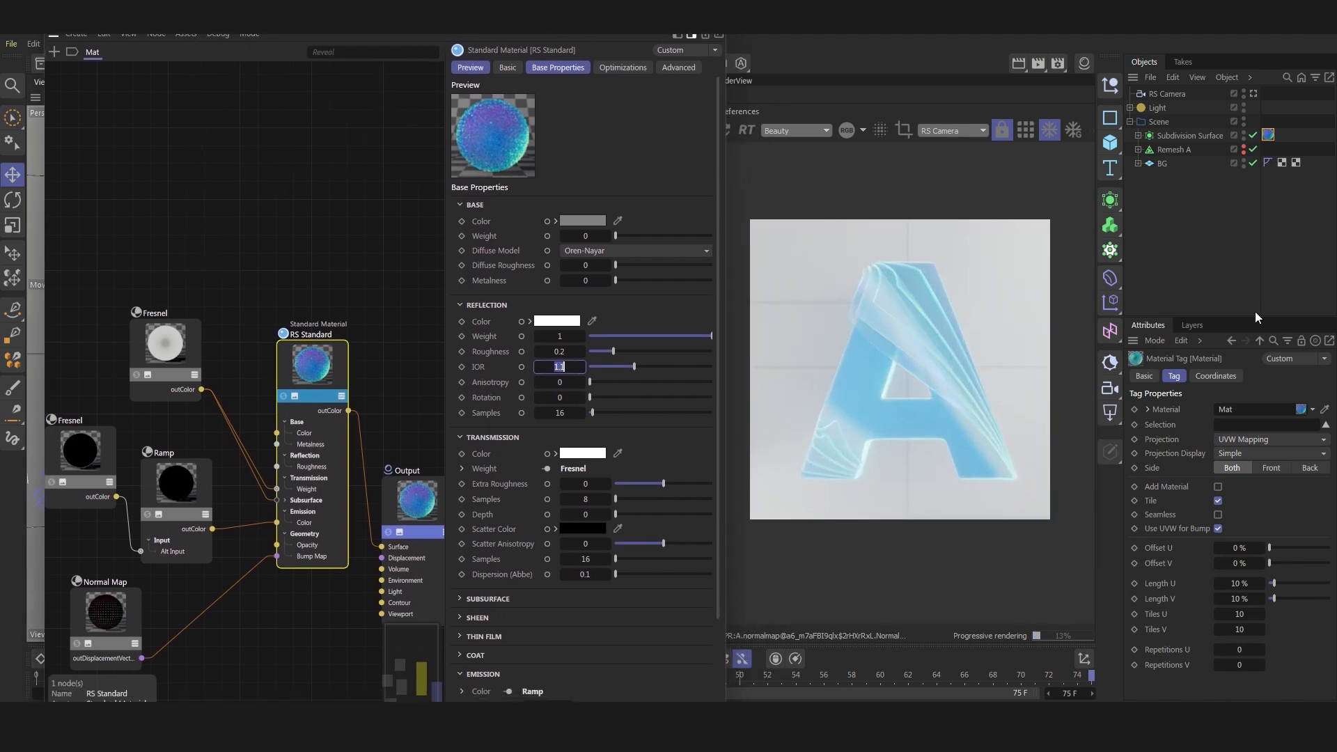
pyautogui.scroll(-3, 199, 333)
pyautogui.scroll(2, 164, 387)
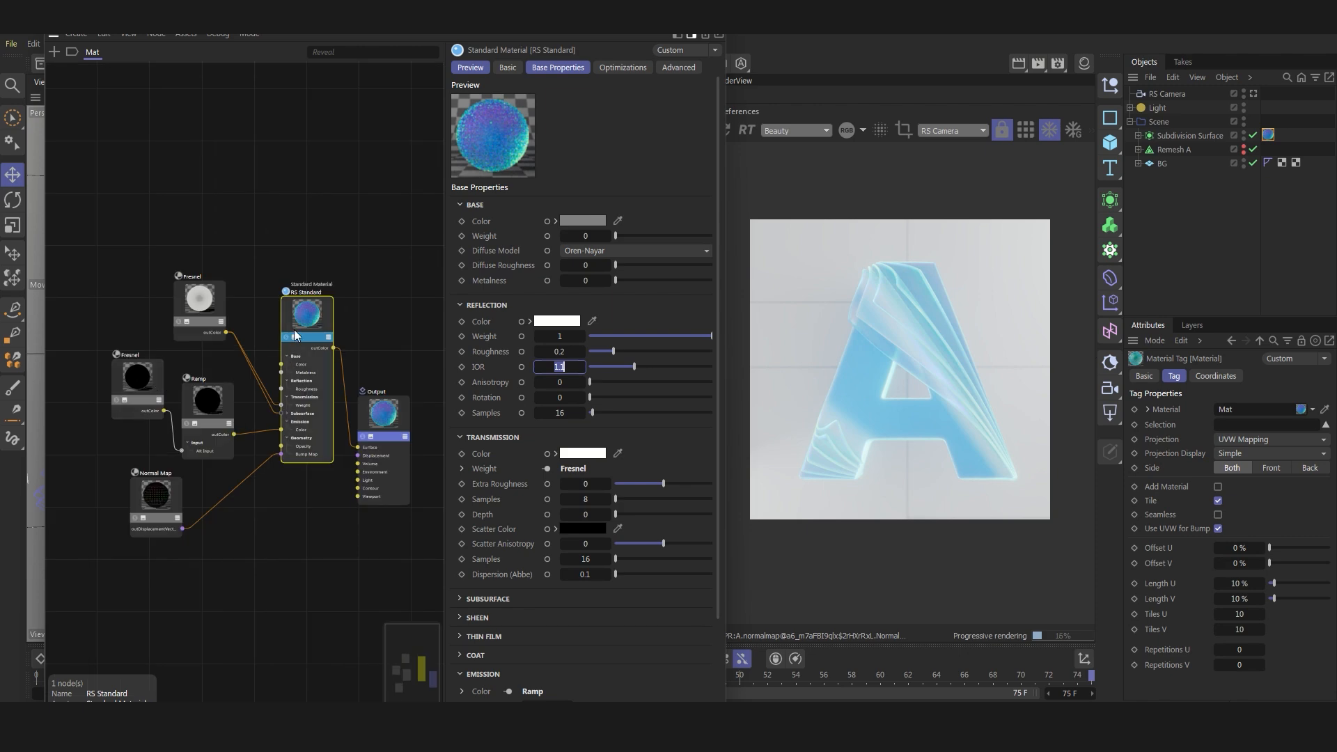
# Solo the transmission Fresnel and the emission Fresnel in turn to inspect their masks, and return the preview to the full RS Standard material.
pyautogui.moveTo(292, 330); pyautogui.dragTo(293, 335)
pyautogui.scroll(3, 292, 335)
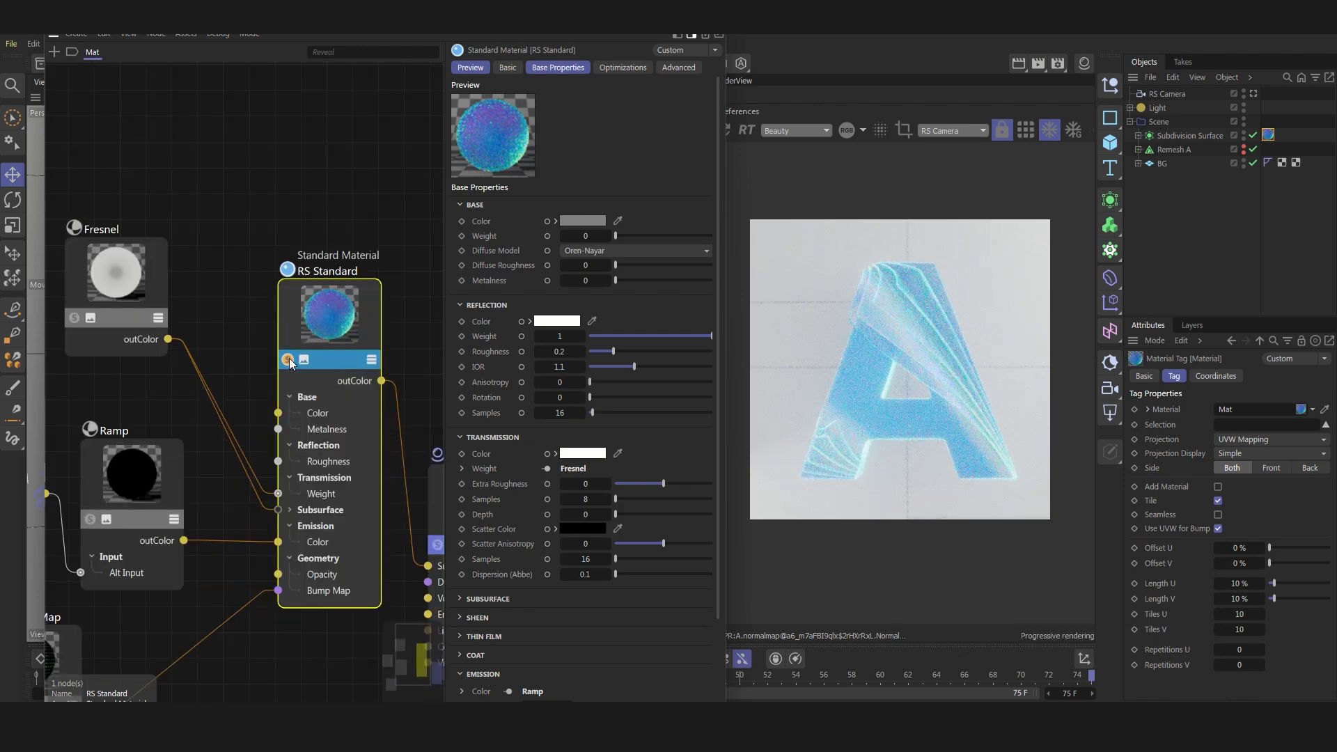
pyautogui.click(75, 317)
pyautogui.scroll(-3, 185, 306)
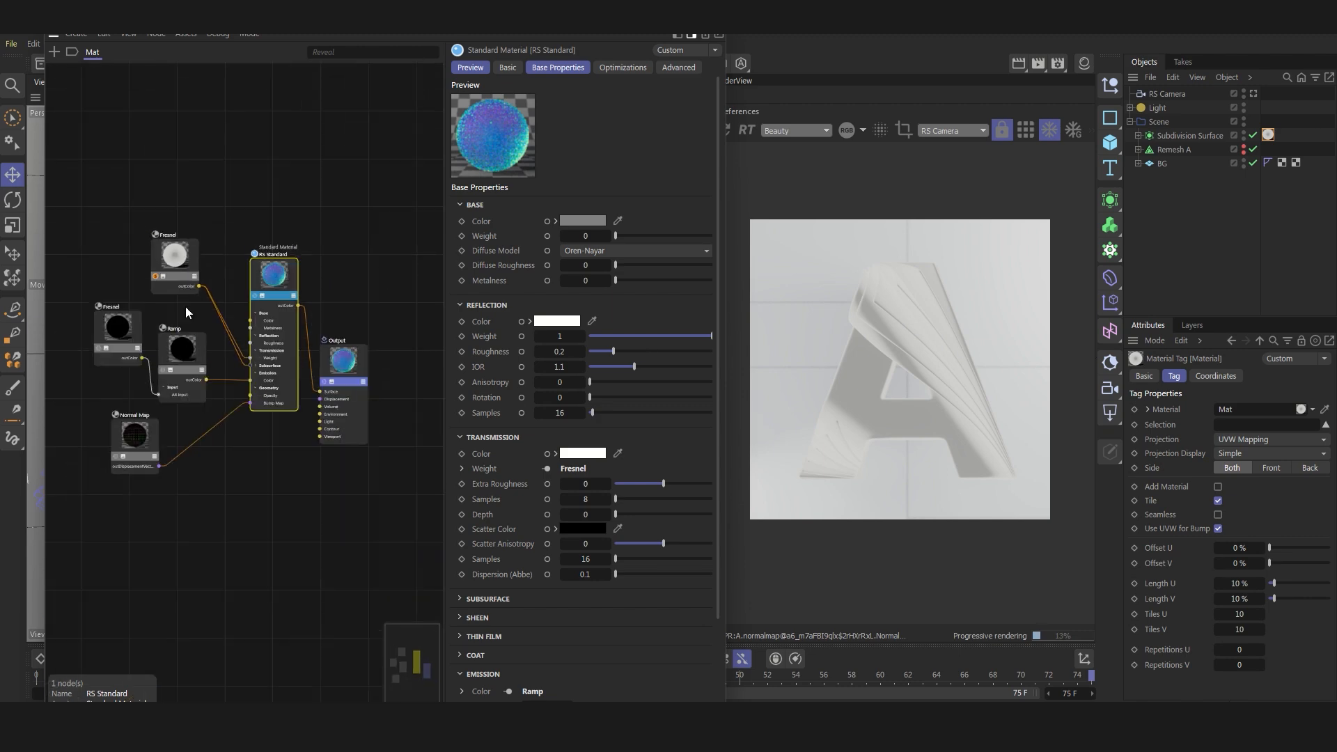
pyautogui.scroll(3, 93, 346)
pyautogui.click(105, 350)
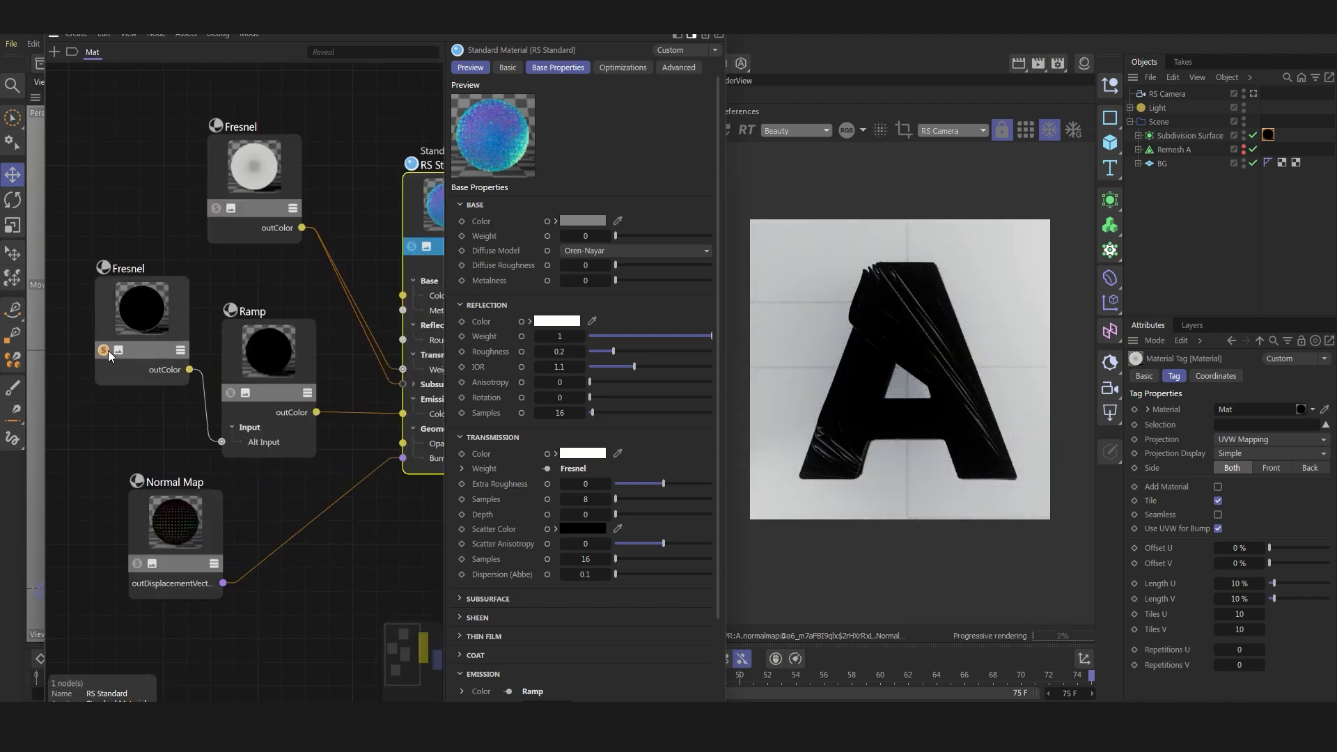
pyautogui.click(410, 247)
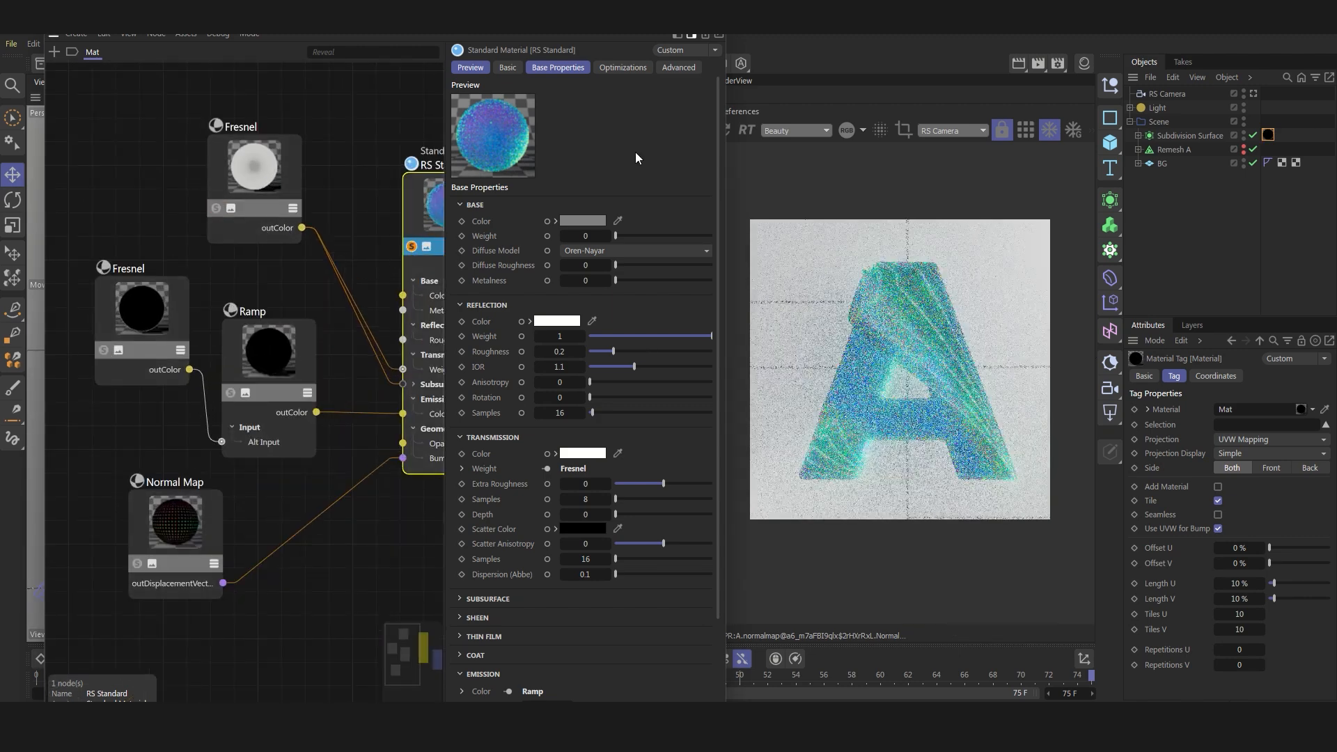
# Check the rendered material on the folding letter at frames 0, 17 and 30 of the animation.
pyautogui.click(842, 349)
pyautogui.scroll(-4, 296, 382)
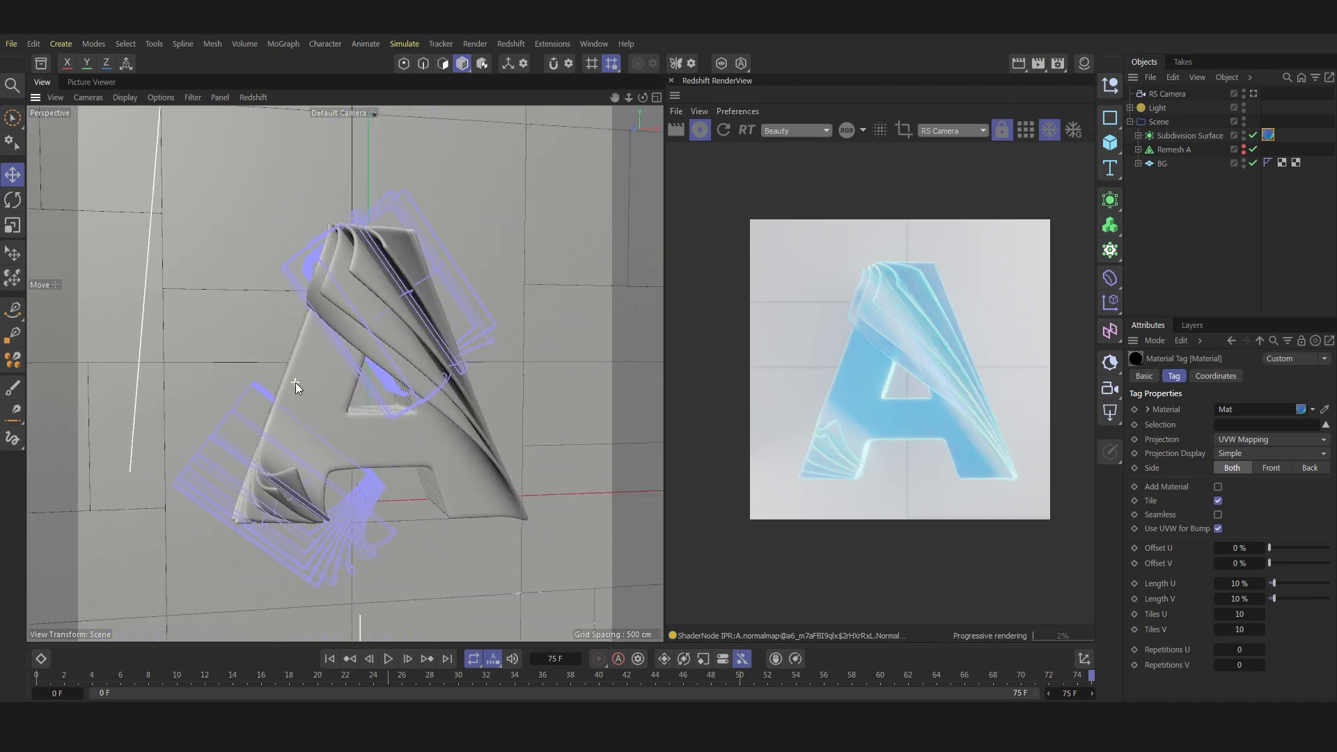
pyautogui.moveTo(312, 676); pyautogui.dragTo(1, 680)
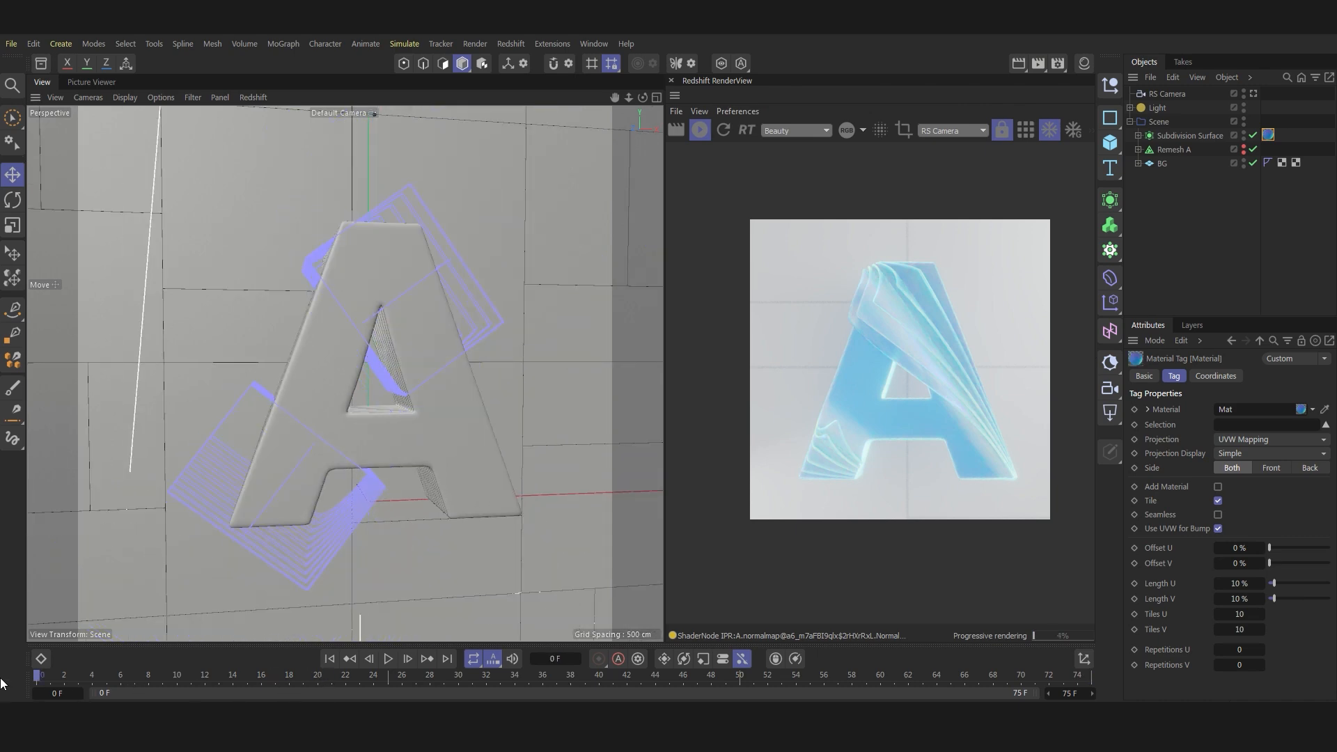
pyautogui.scroll(3, 944, 290)
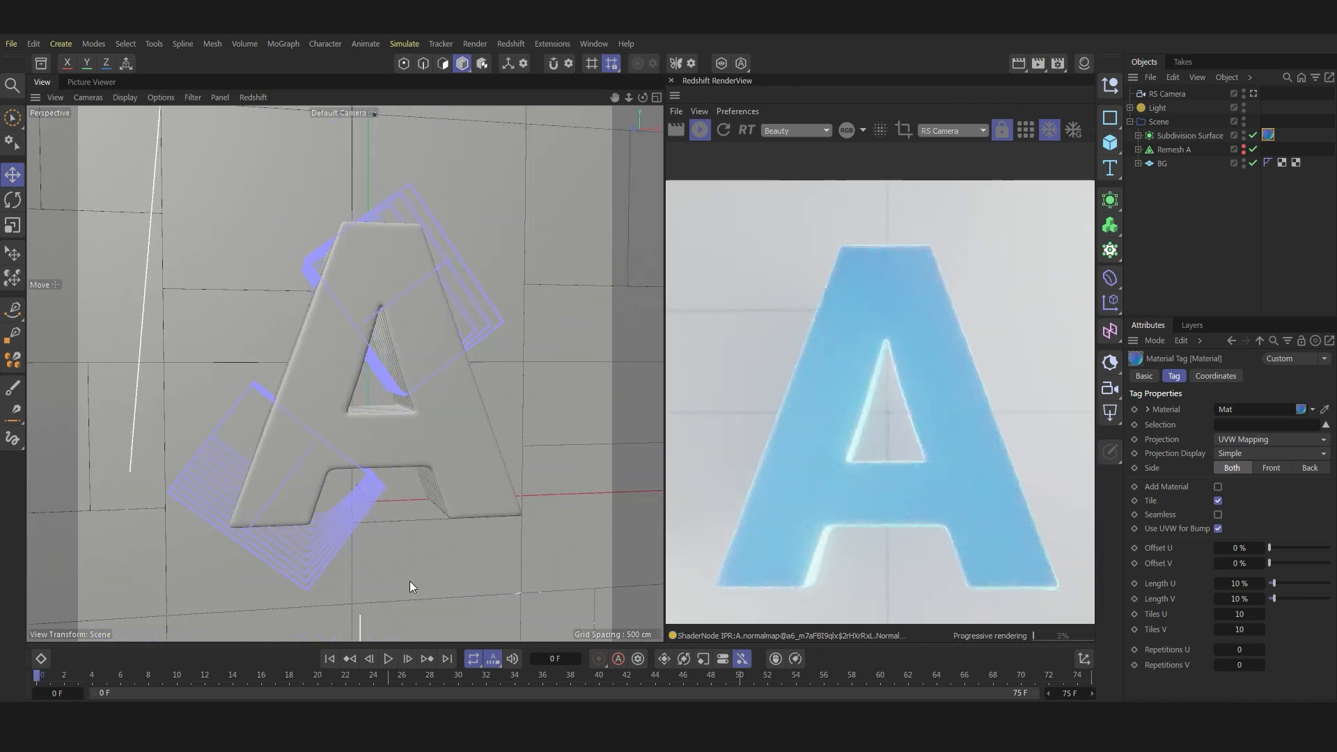
pyautogui.moveTo(187, 679); pyautogui.dragTo(276, 675)
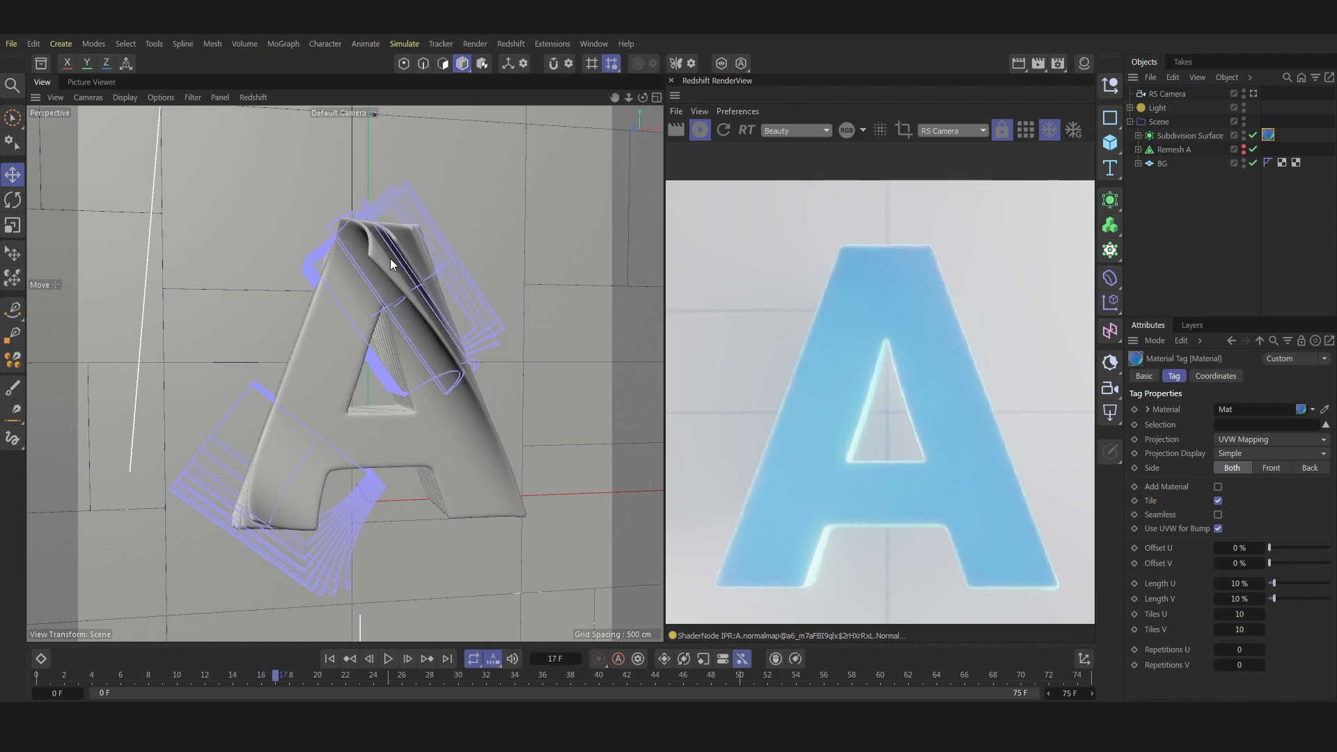
pyautogui.scroll(4, 392, 242)
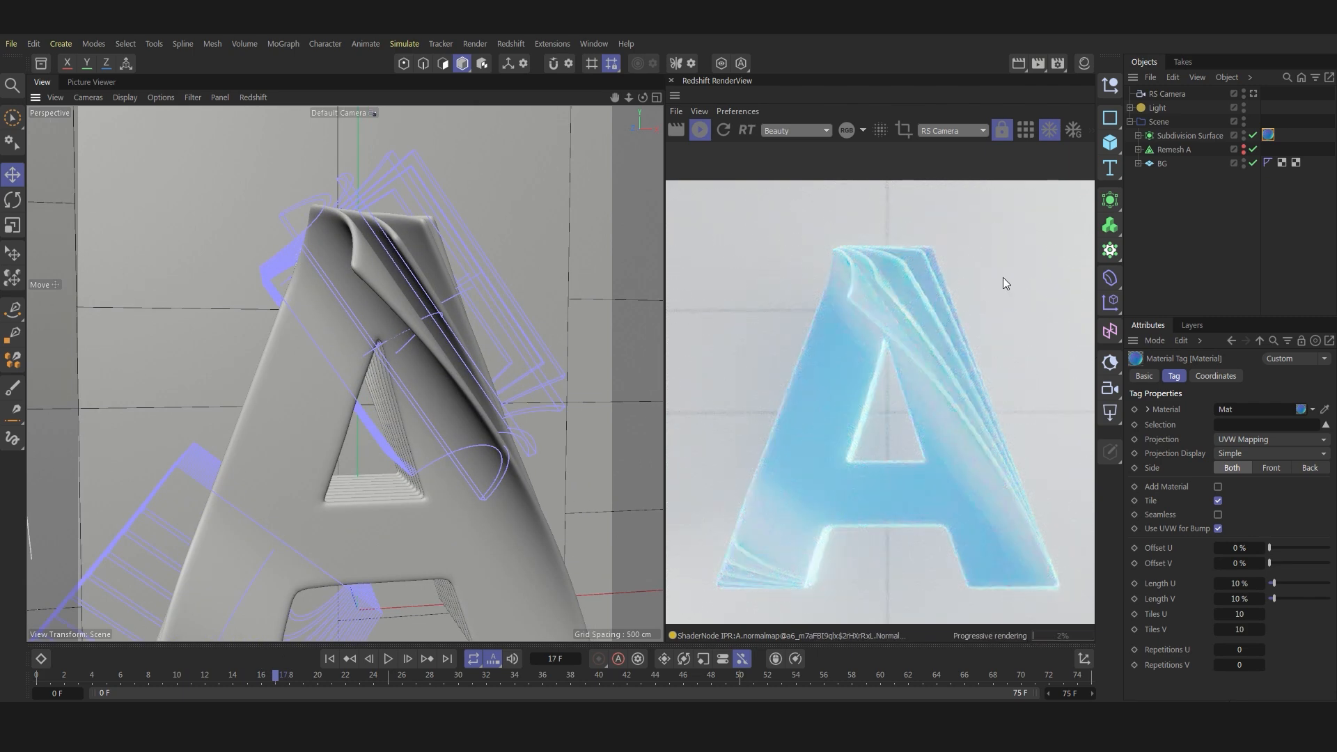
pyautogui.scroll(2, 905, 289)
pyautogui.scroll(-3, 911, 265)
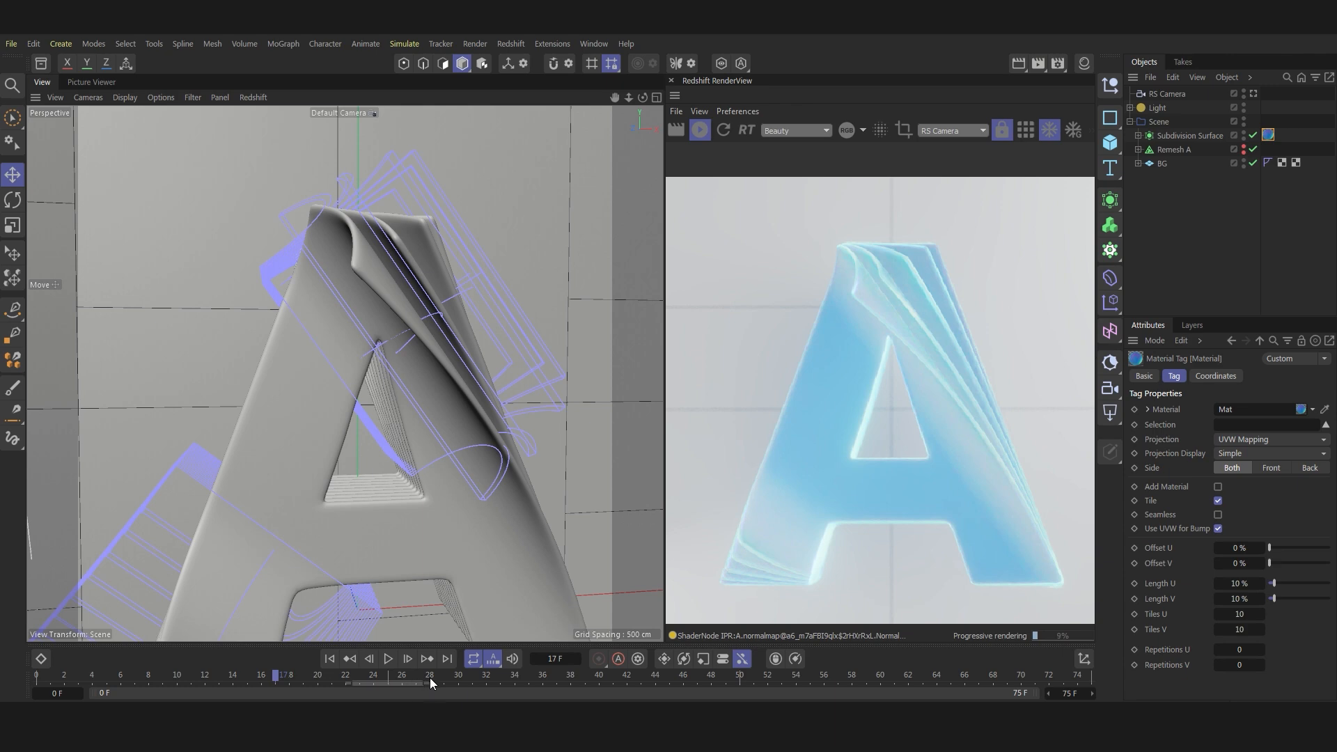
pyautogui.moveTo(429, 678); pyautogui.dragTo(454, 677)
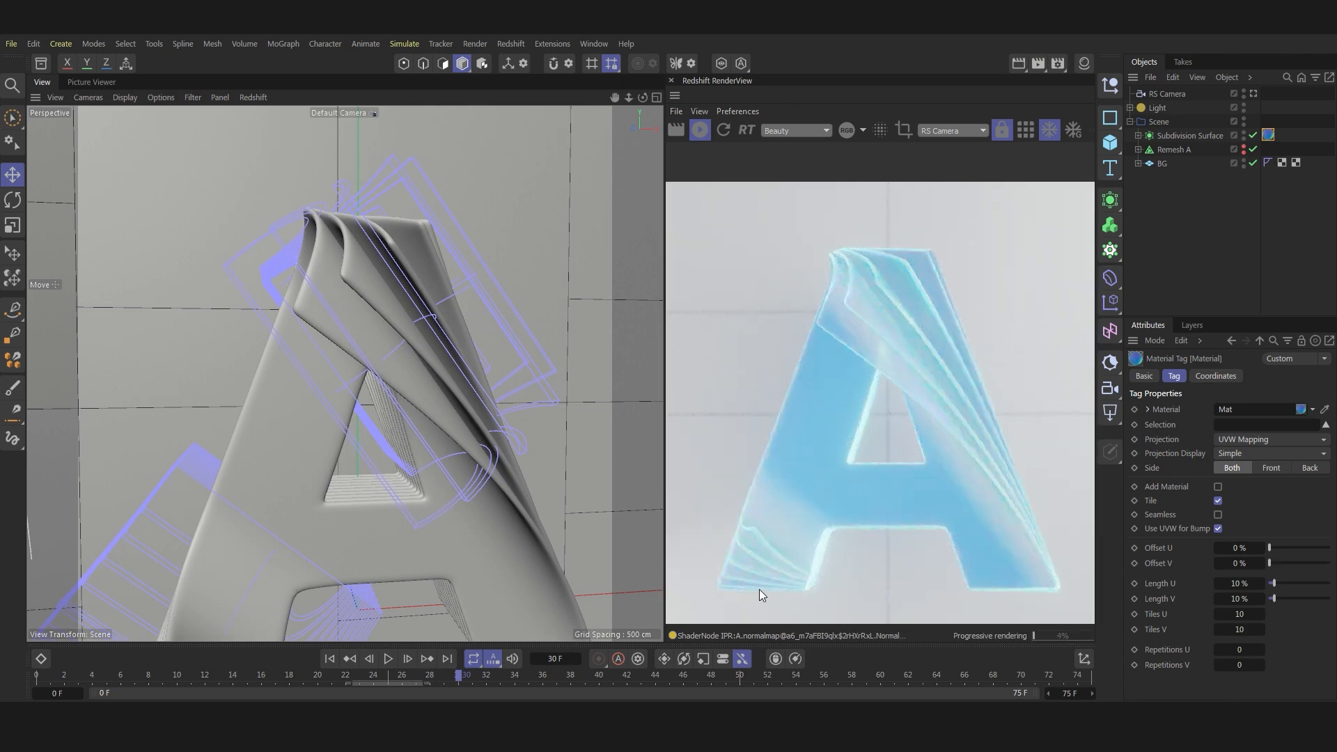
pyautogui.scroll(2, 824, 474)
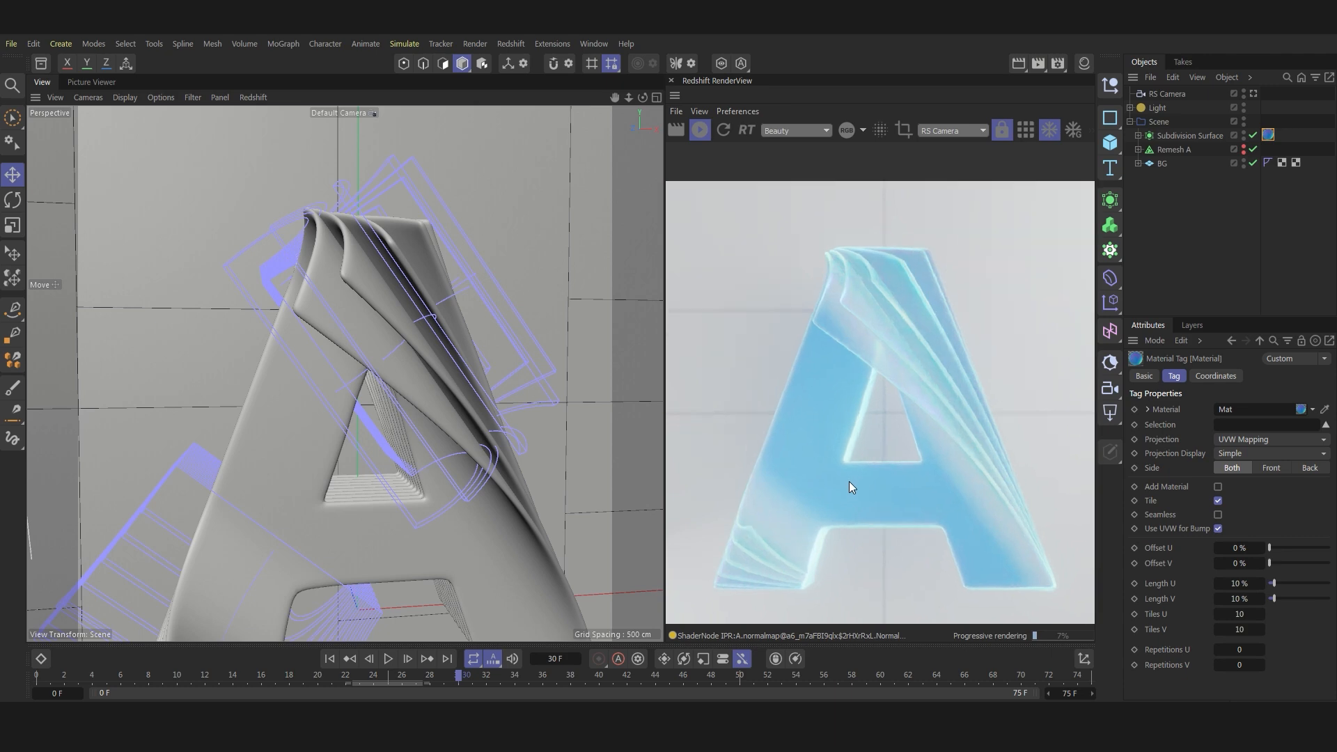
pyautogui.scroll(-2, 804, 479)
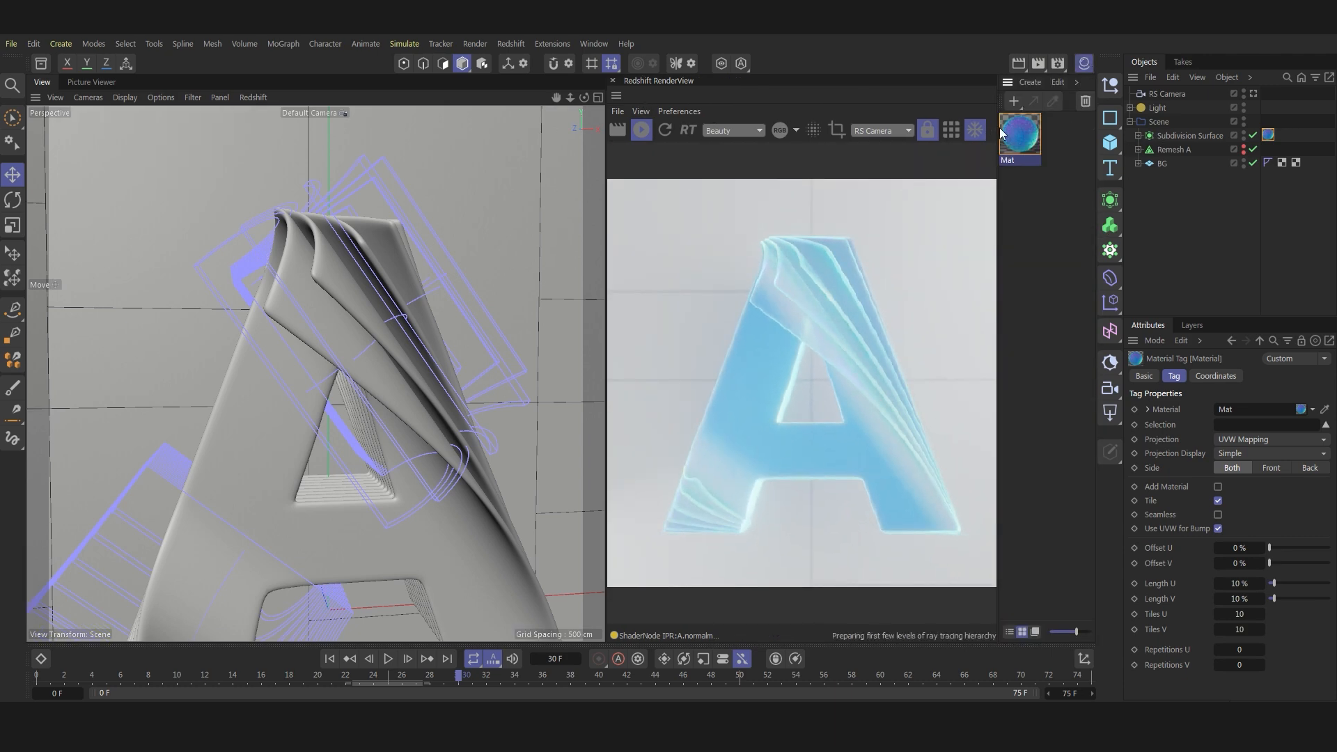
# Reopen the Mat material's node graph and select the Fresnel node that drives the transmission weight.
pyautogui.doubleClick(1010, 135)
pyautogui.moveTo(1071, 23); pyautogui.dragTo(385, 61)
pyautogui.click(177, 215)
pyautogui.scroll(-1, 223, 243)
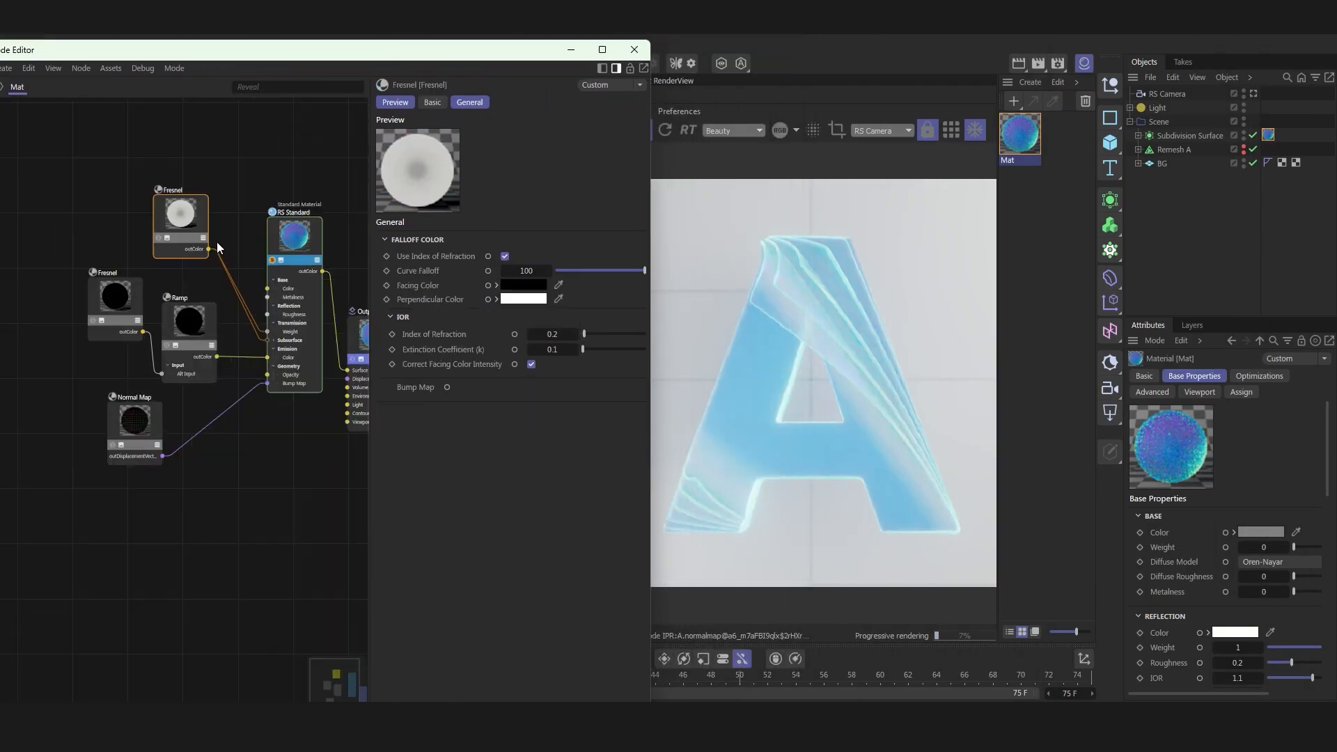
pyautogui.scroll(2, 135, 244)
# Try 0.5 and 0.8 as the transmission Fresnel's index of refraction, inspecting the node soloed and in the full material.
pyautogui.click(551, 335)
pyautogui.write('0')
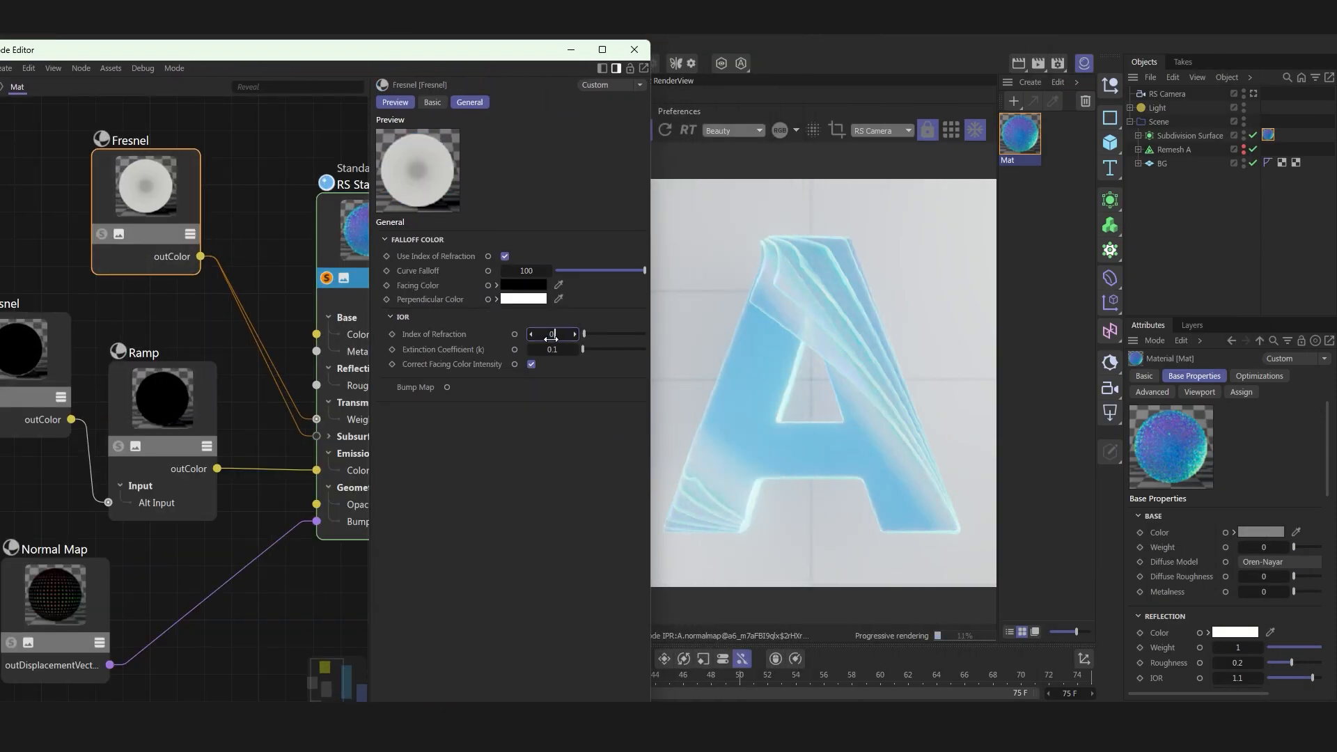
pyautogui.write('.5')
pyautogui.press('Return')
pyautogui.write('0.8')
pyautogui.press('Return')
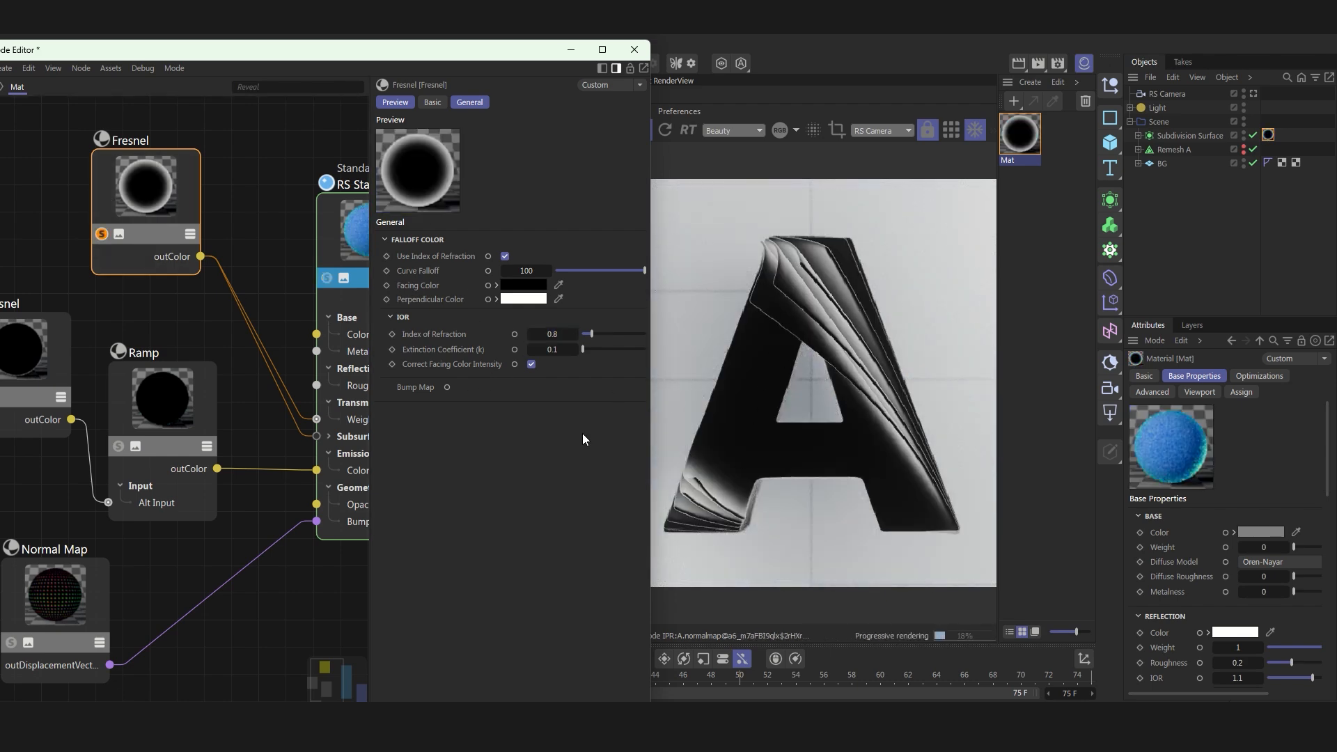
pyautogui.click(101, 234)
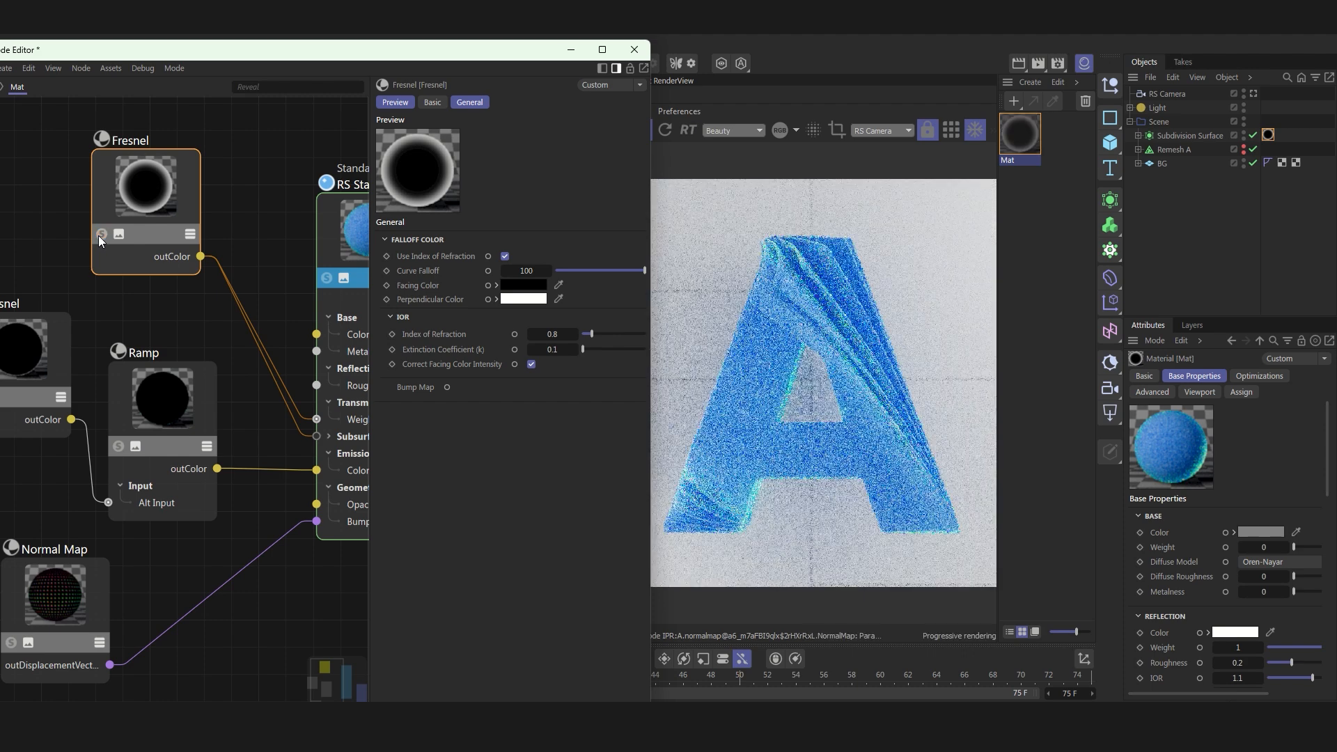
# Set the transmission Fresnel's index of refraction to 0.4 and compare its soloed mask with the full material.
pyautogui.doubleClick(553, 335)
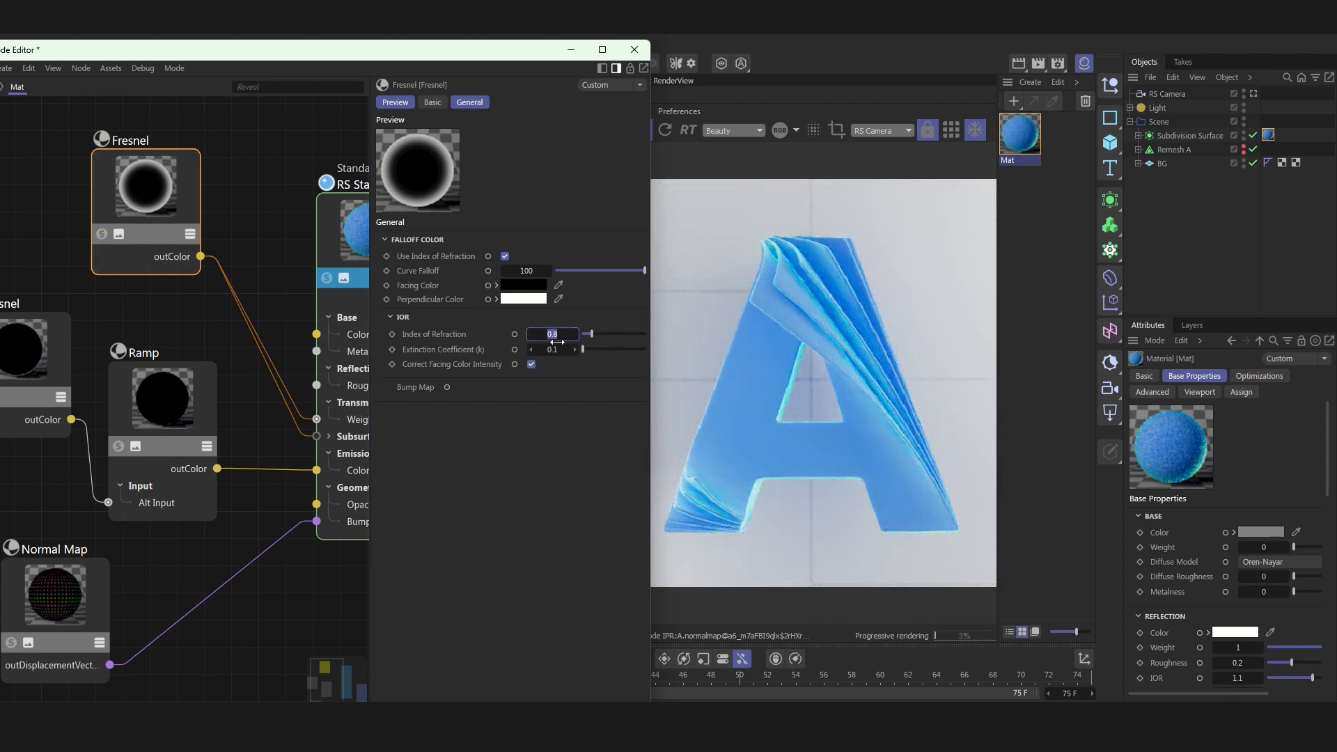
pyautogui.write('0.4')
pyautogui.press('Return')
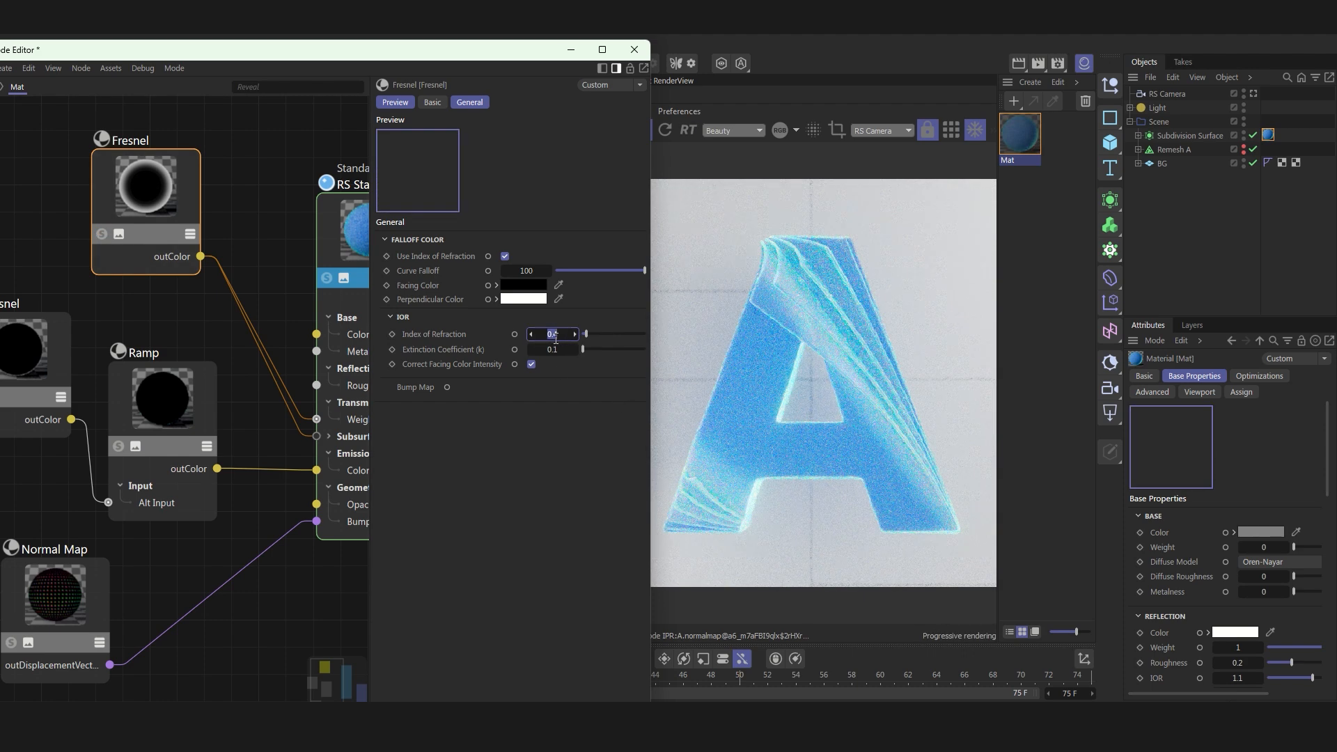
pyautogui.click(101, 234)
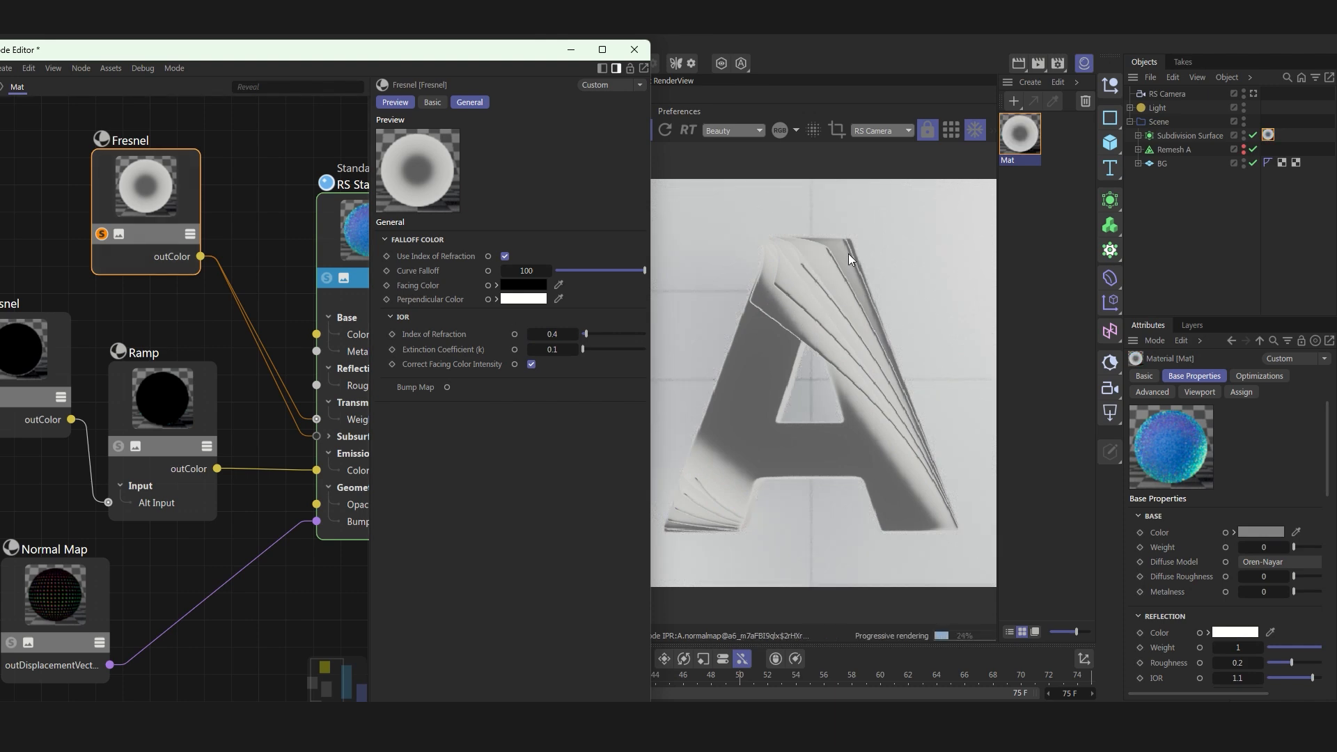
pyautogui.click(101, 235)
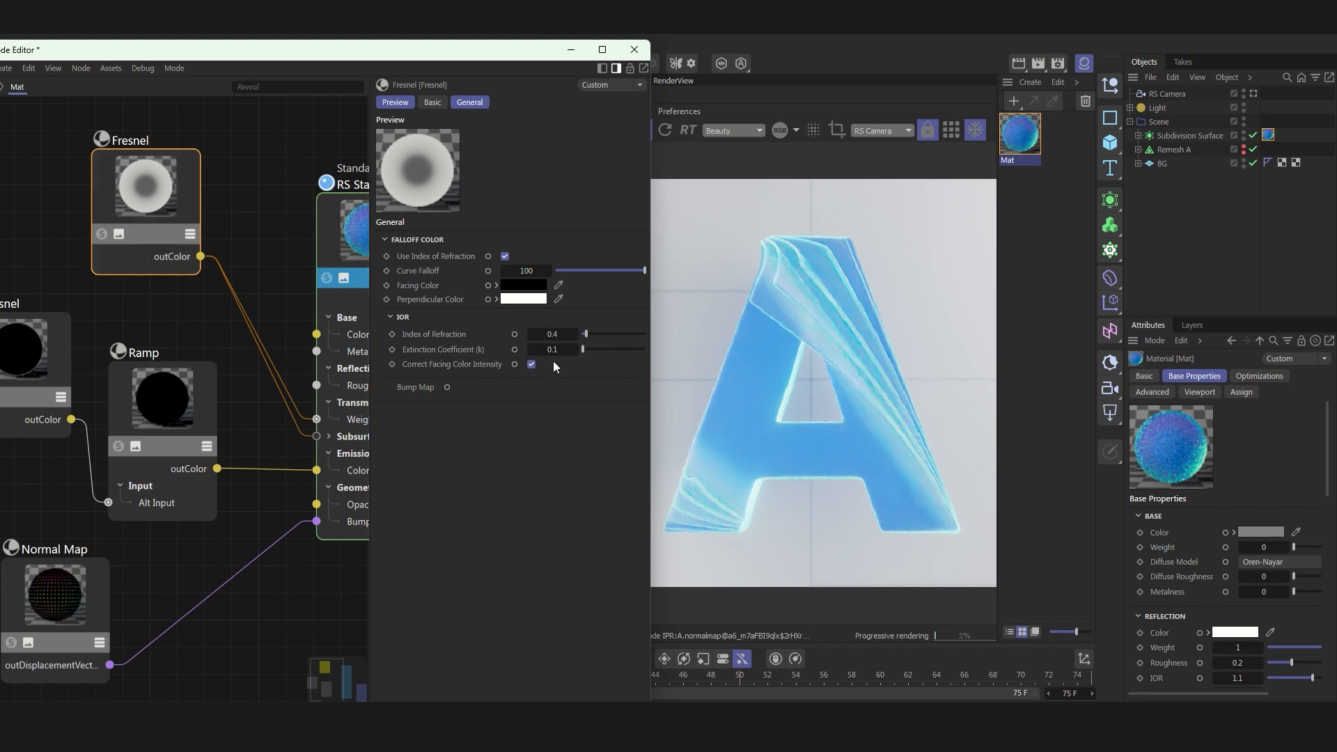
# Try extinction coefficients of 0.2 and 0 on the transmission Fresnel, examining the folds up close.
pyautogui.moveTo(552, 349); pyautogui.dragTo(557, 349)
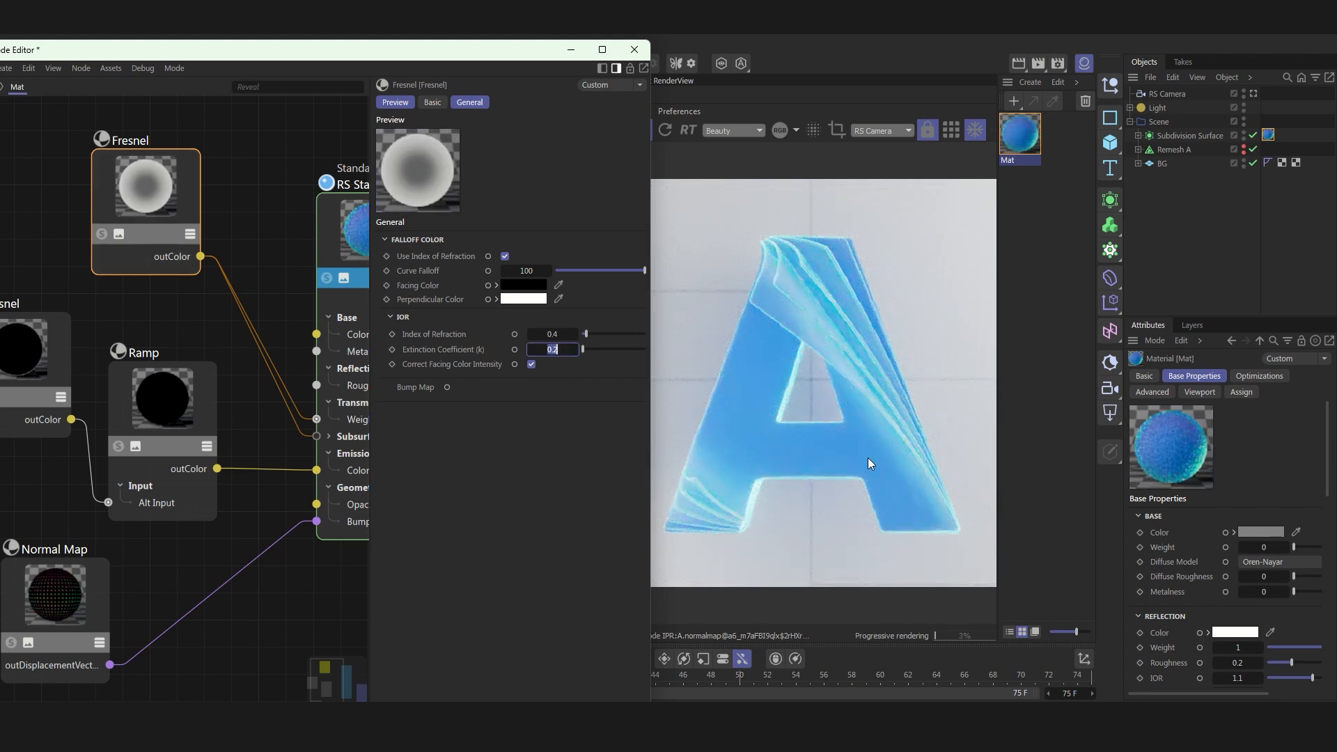
pyautogui.scroll(5, 912, 505)
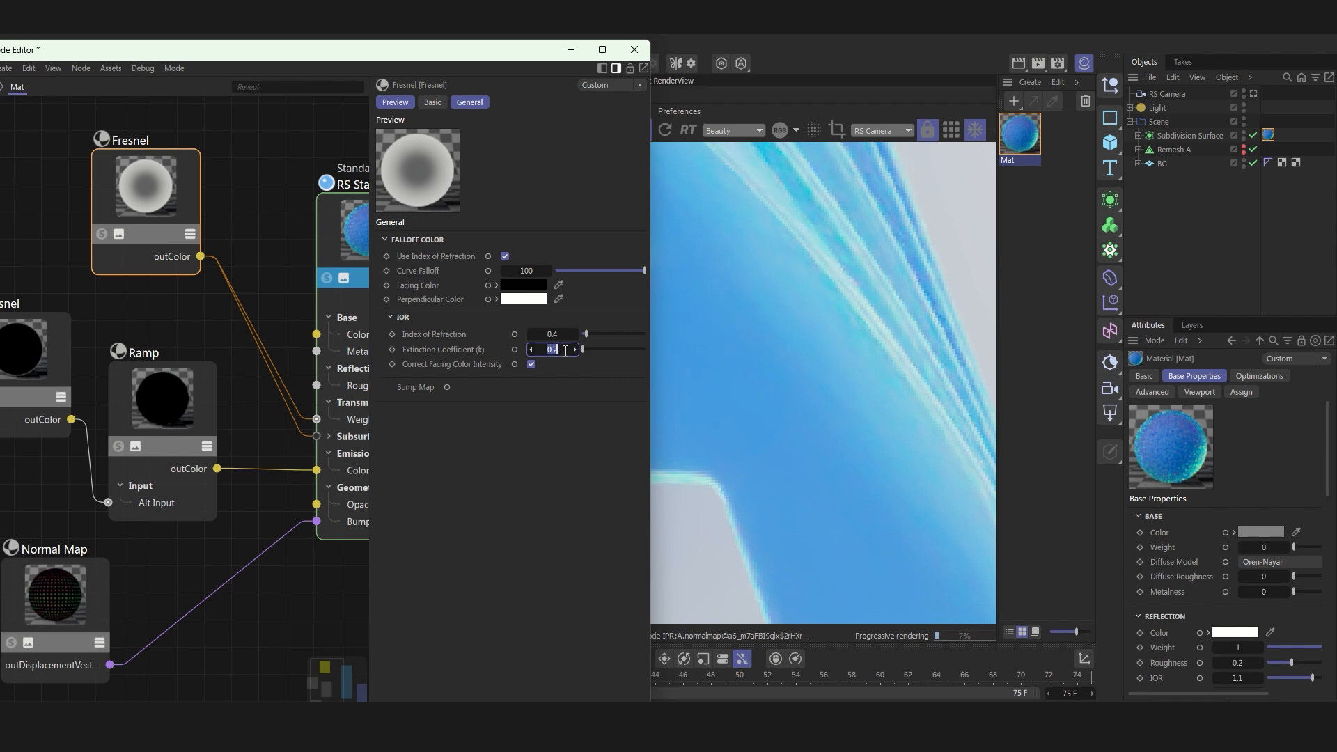
pyautogui.write('0')
pyautogui.press('Return')
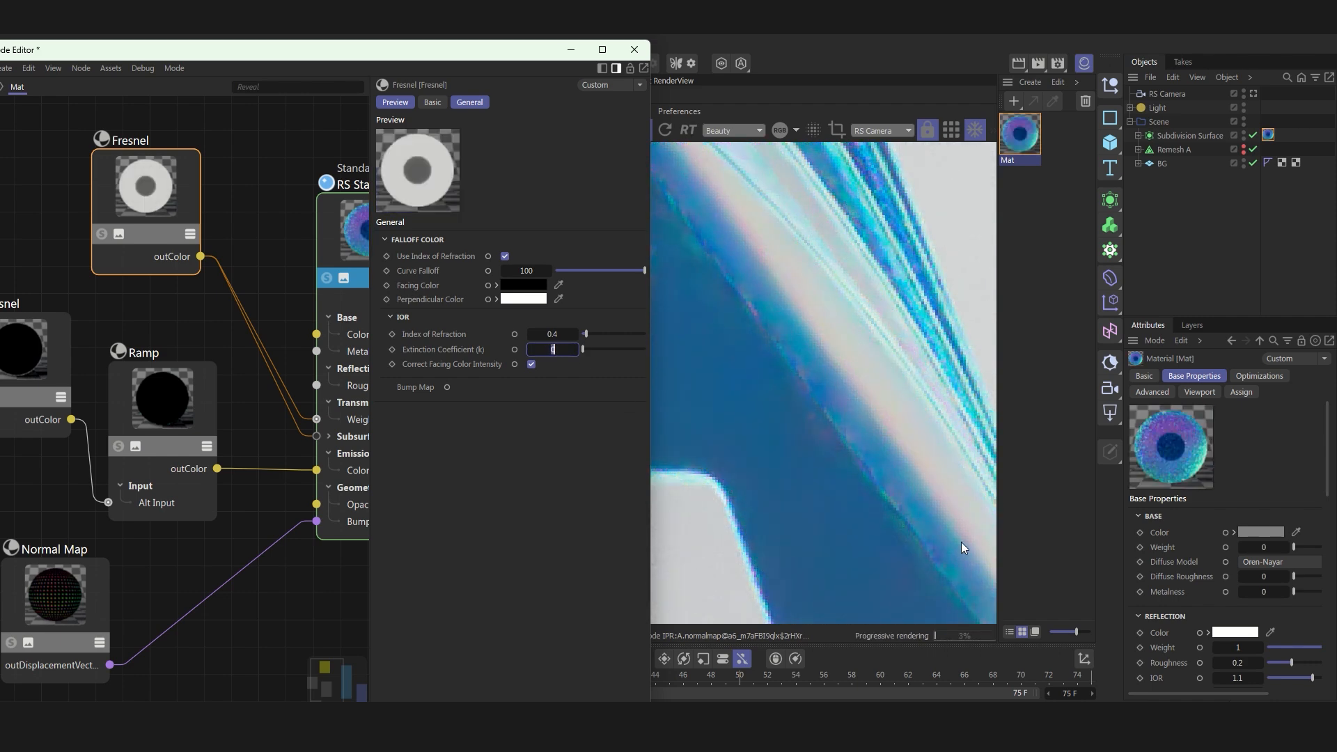
pyautogui.scroll(-4, 850, 454)
pyautogui.scroll(-4, 820, 446)
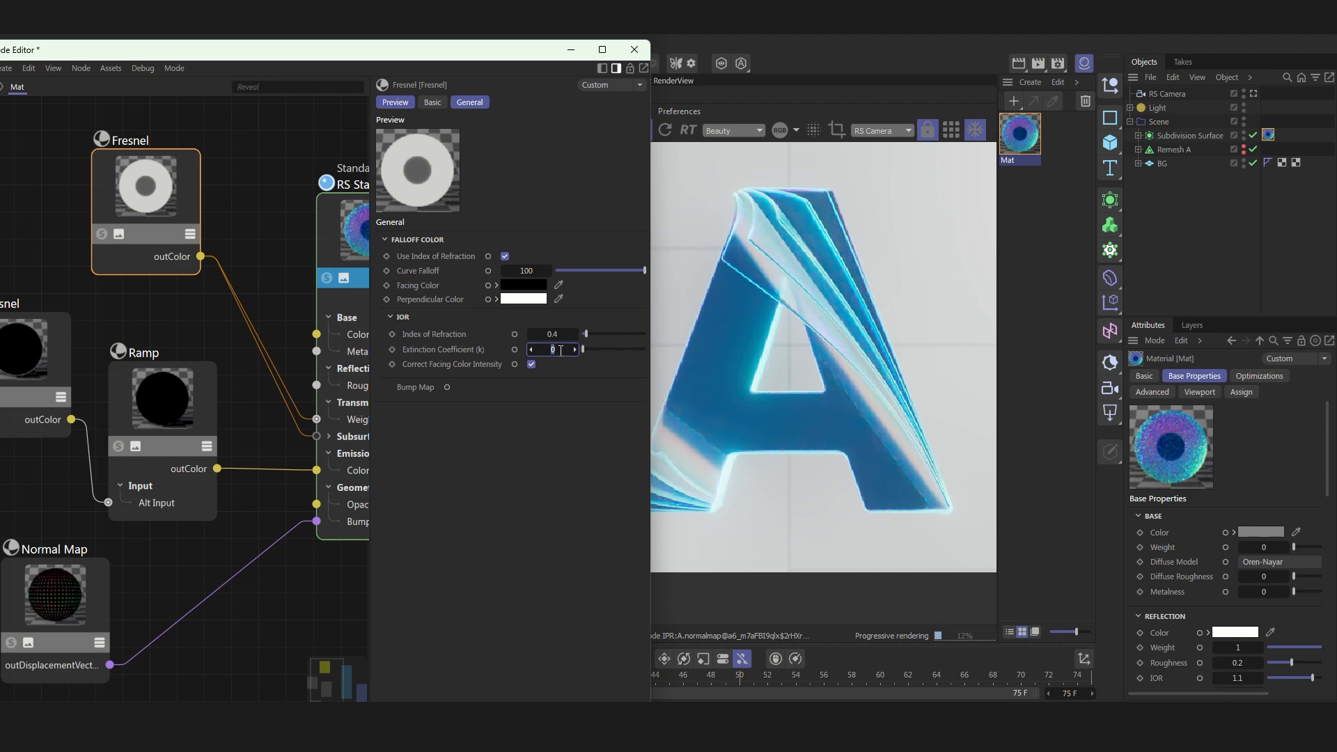
# Set the transmission Fresnel's extinction coefficient to 0.3 and examine the folds and edges of the rendered letter.
pyautogui.write('3')
pyautogui.press('Return')
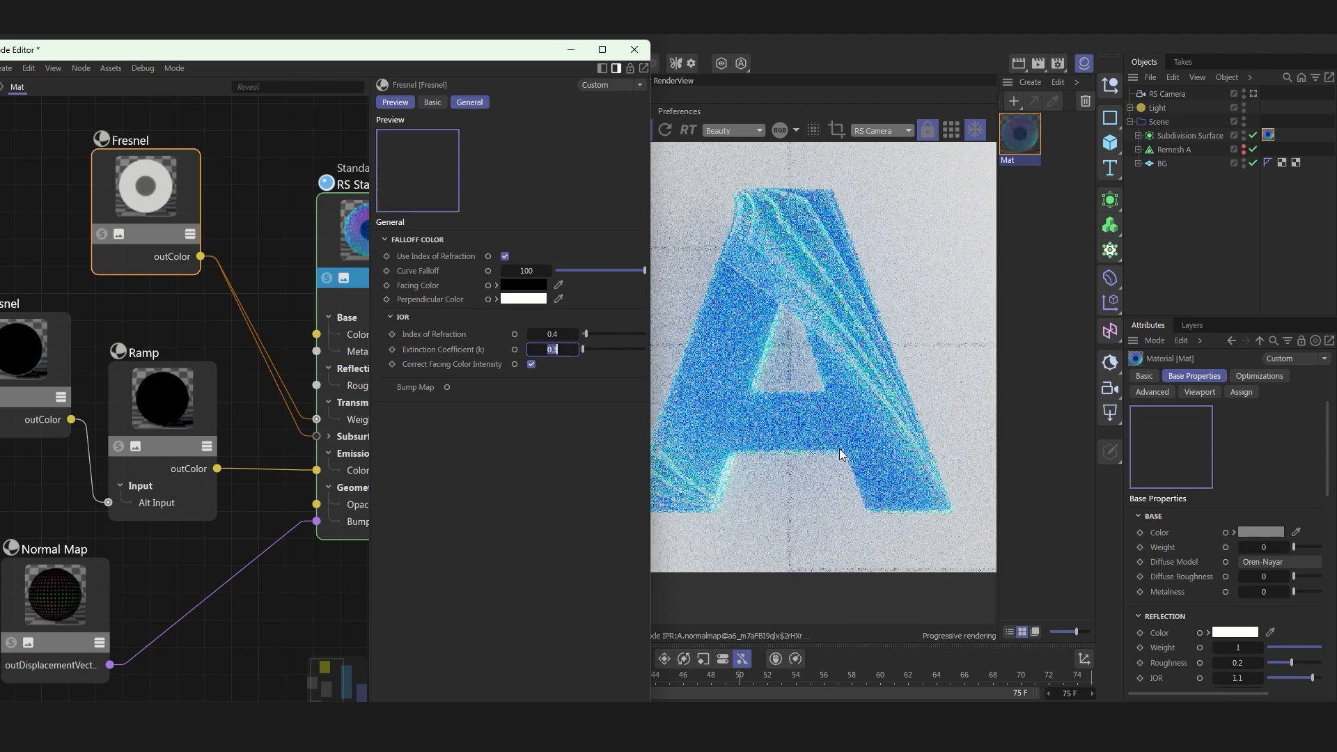
pyautogui.scroll(2, 906, 456)
pyautogui.scroll(-1, 909, 463)
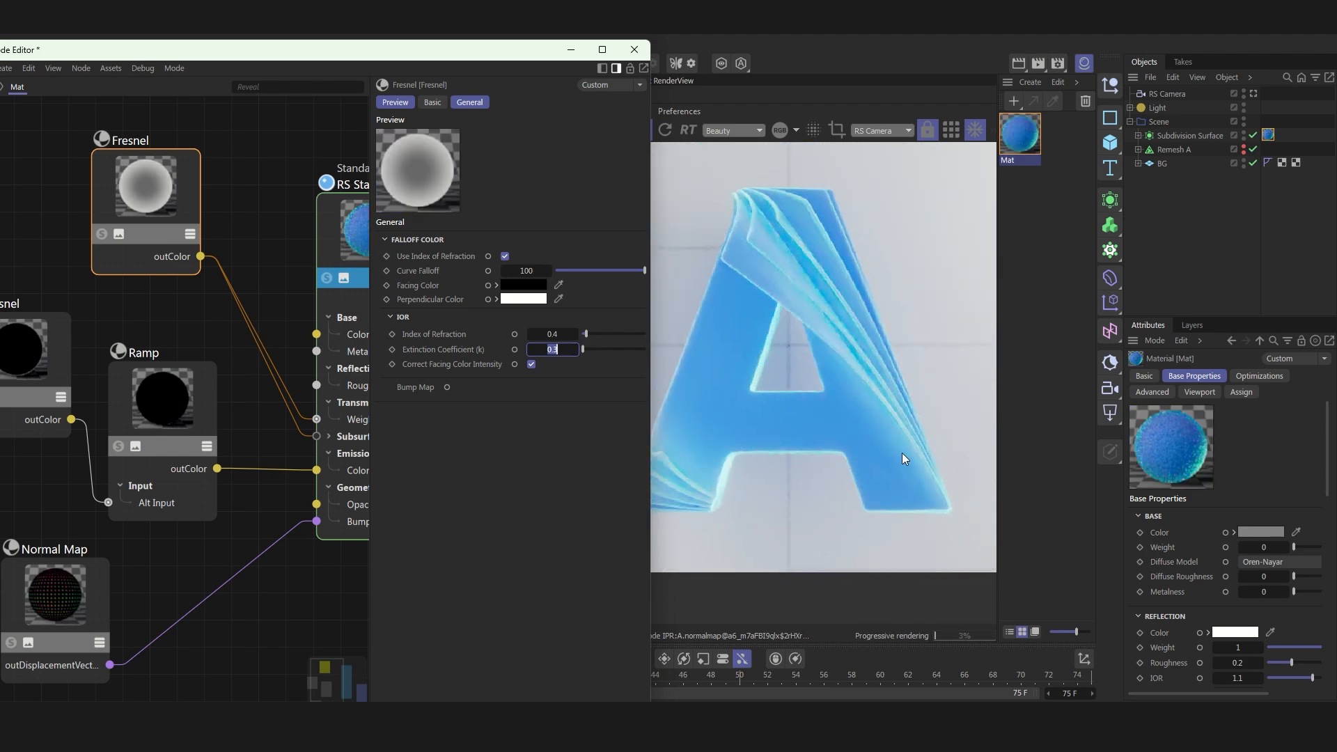
pyautogui.scroll(-2, 752, 407)
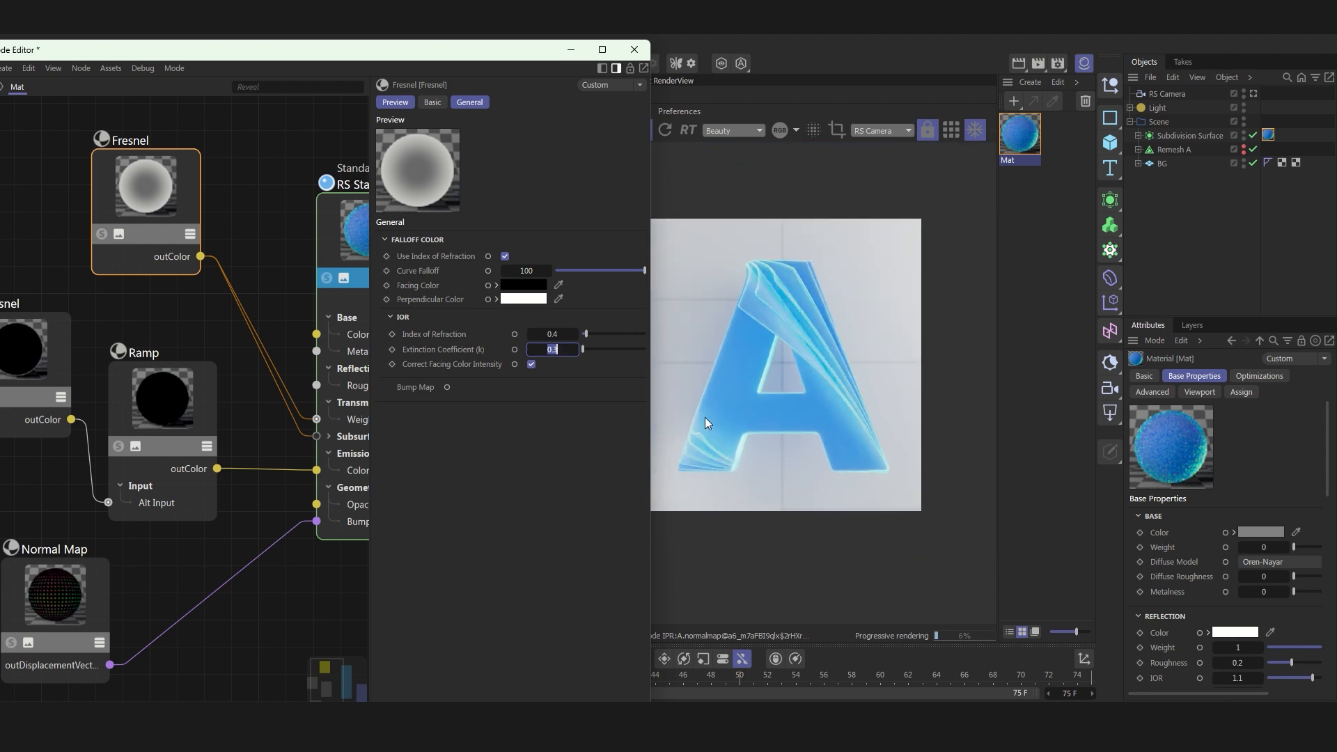
pyautogui.scroll(2, 704, 416)
pyautogui.scroll(-2, 750, 365)
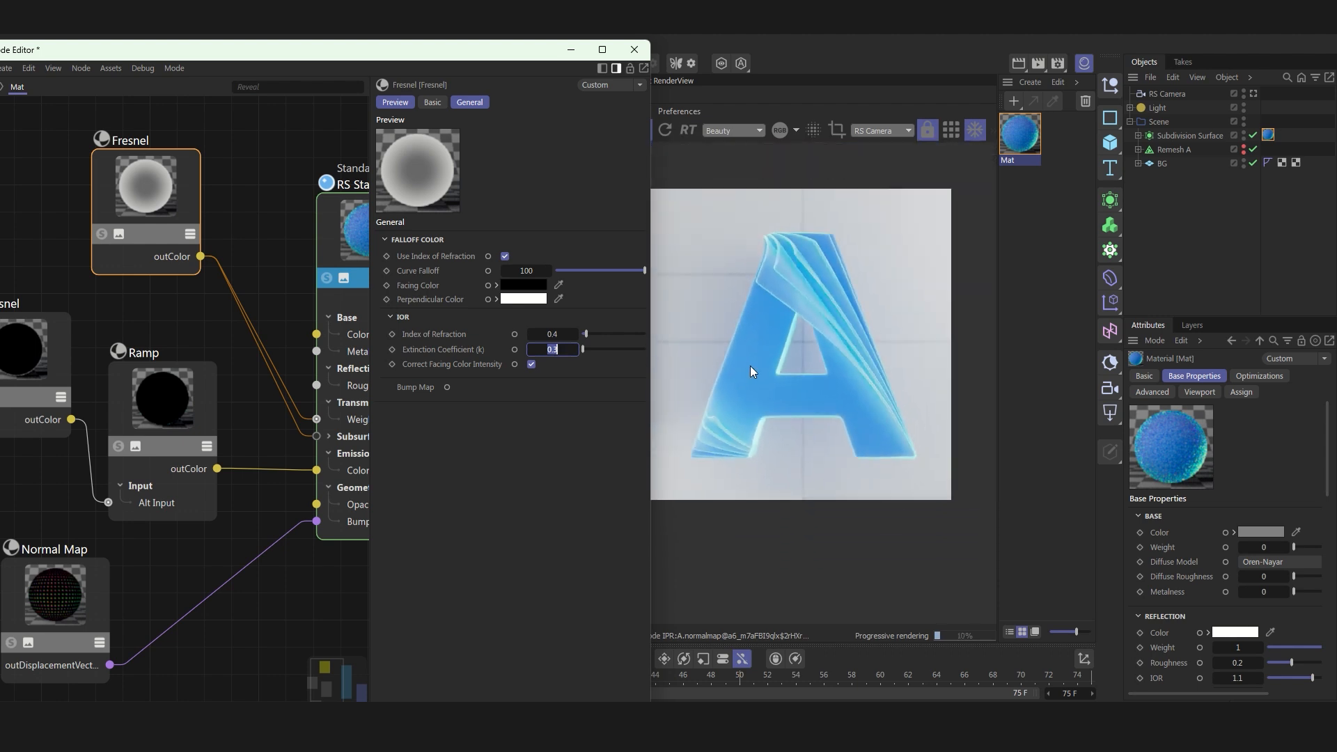
pyautogui.scroll(3, 718, 326)
pyautogui.scroll(2, 724, 472)
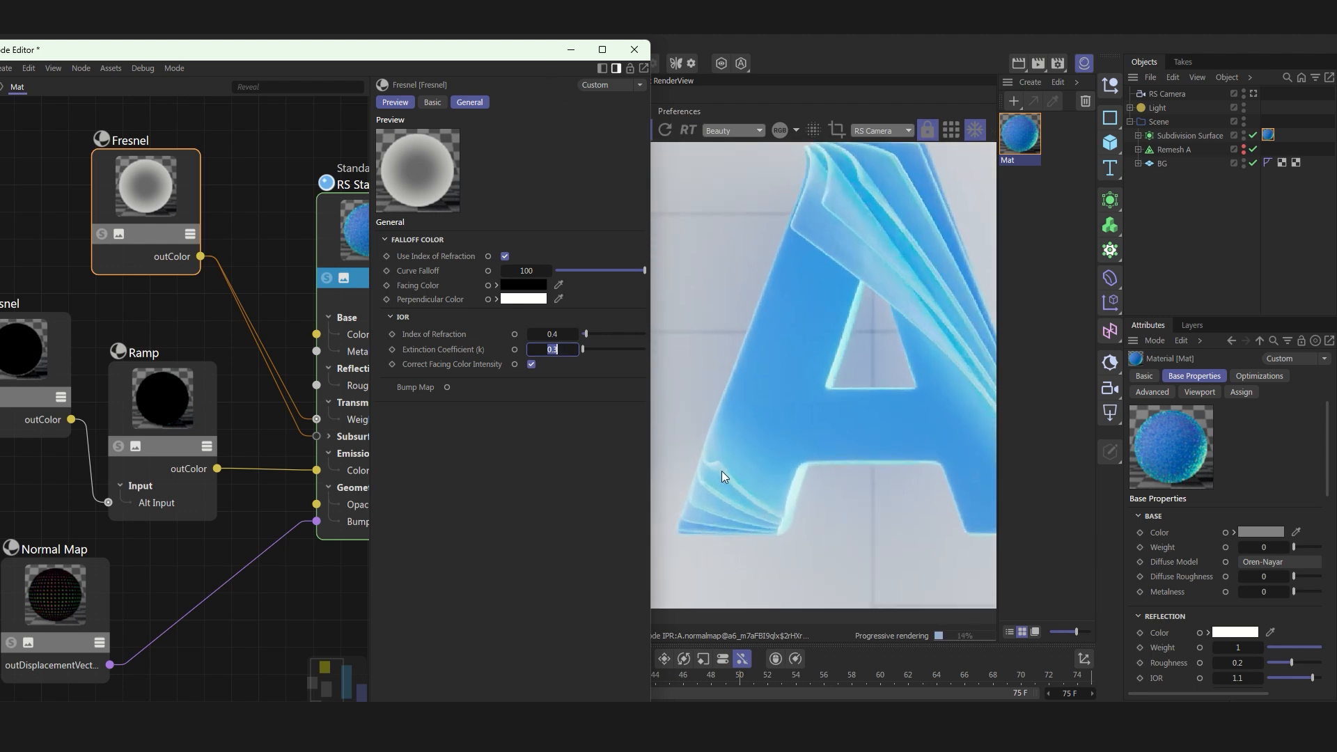
pyautogui.scroll(-2, 736, 470)
pyautogui.scroll(2, 818, 279)
pyautogui.scroll(-2, 671, 274)
pyautogui.scroll(3, 794, 536)
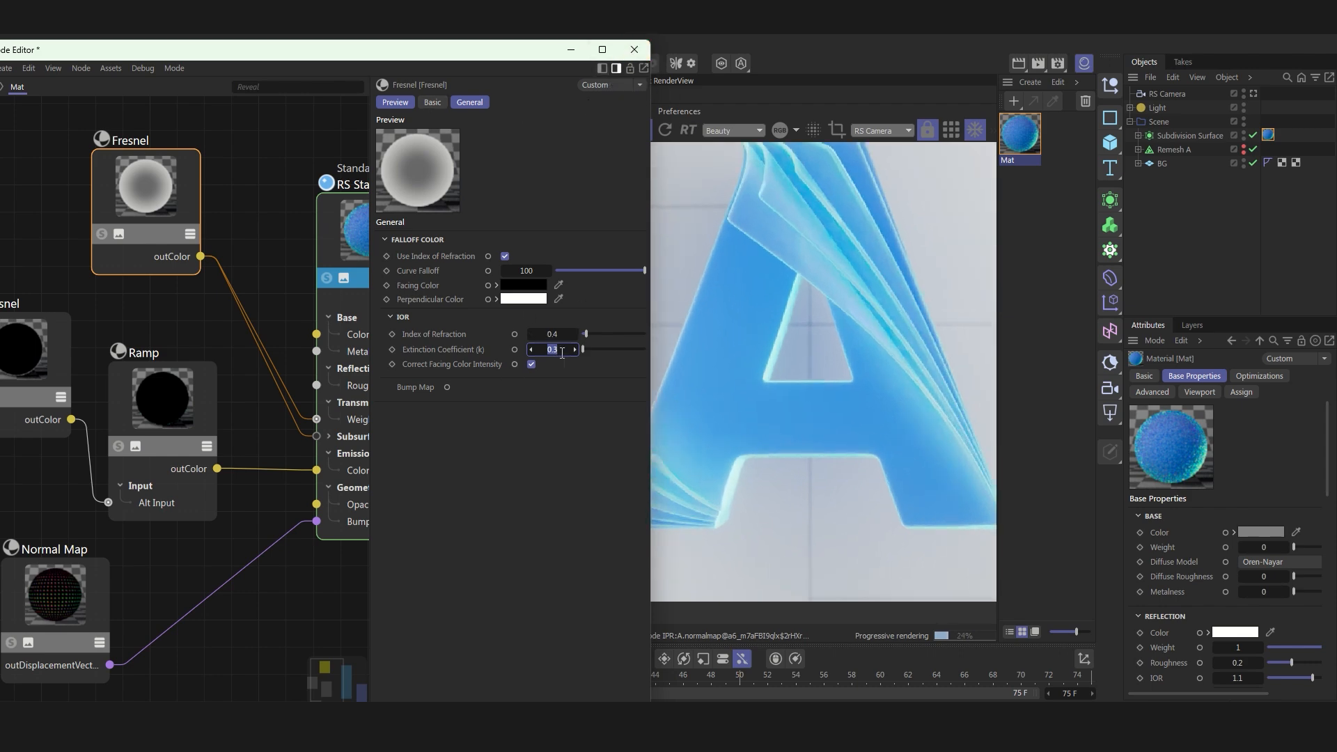
# Set the transmission Fresnel's extinction coefficient to 0.25 and its index of refraction to 0.2.
pyautogui.write('0.25')
pyautogui.press('Return')
pyautogui.scroll(-1, 853, 382)
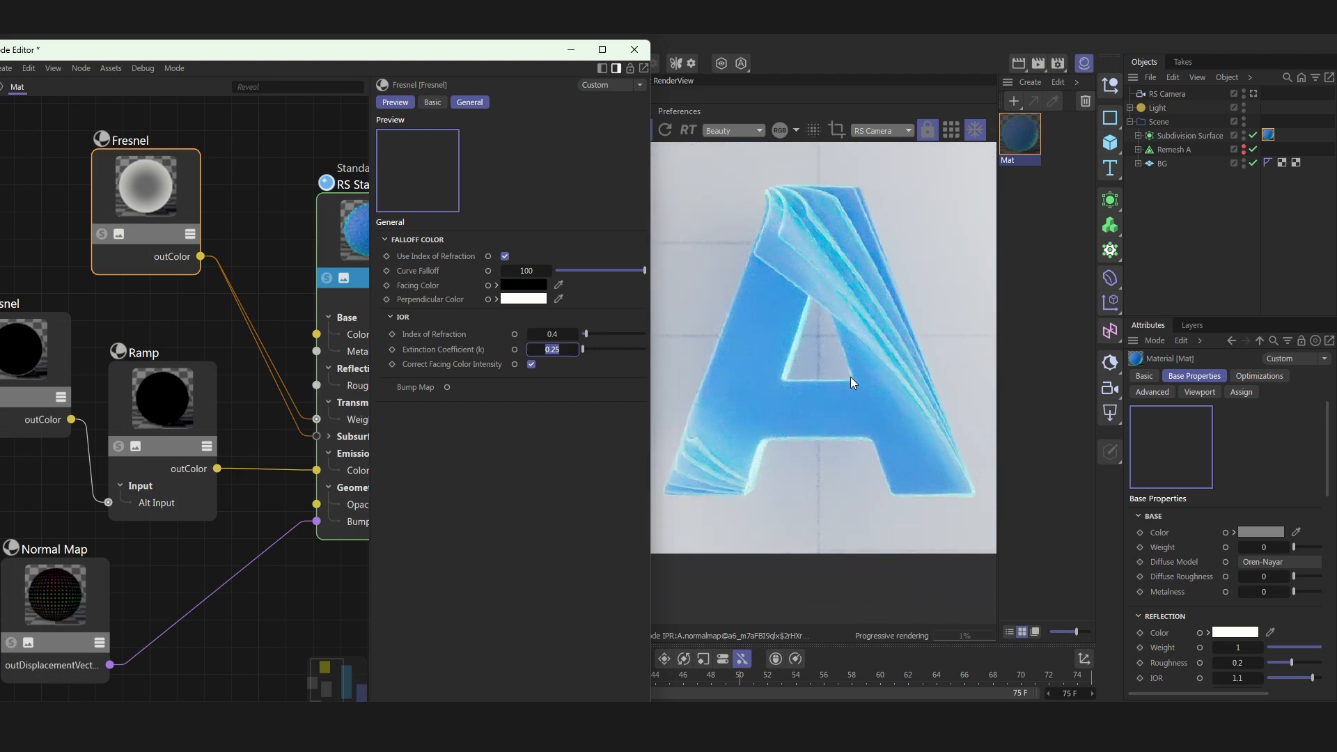
pyautogui.click(558, 333)
pyautogui.write('0.2')
pyautogui.press('Return')
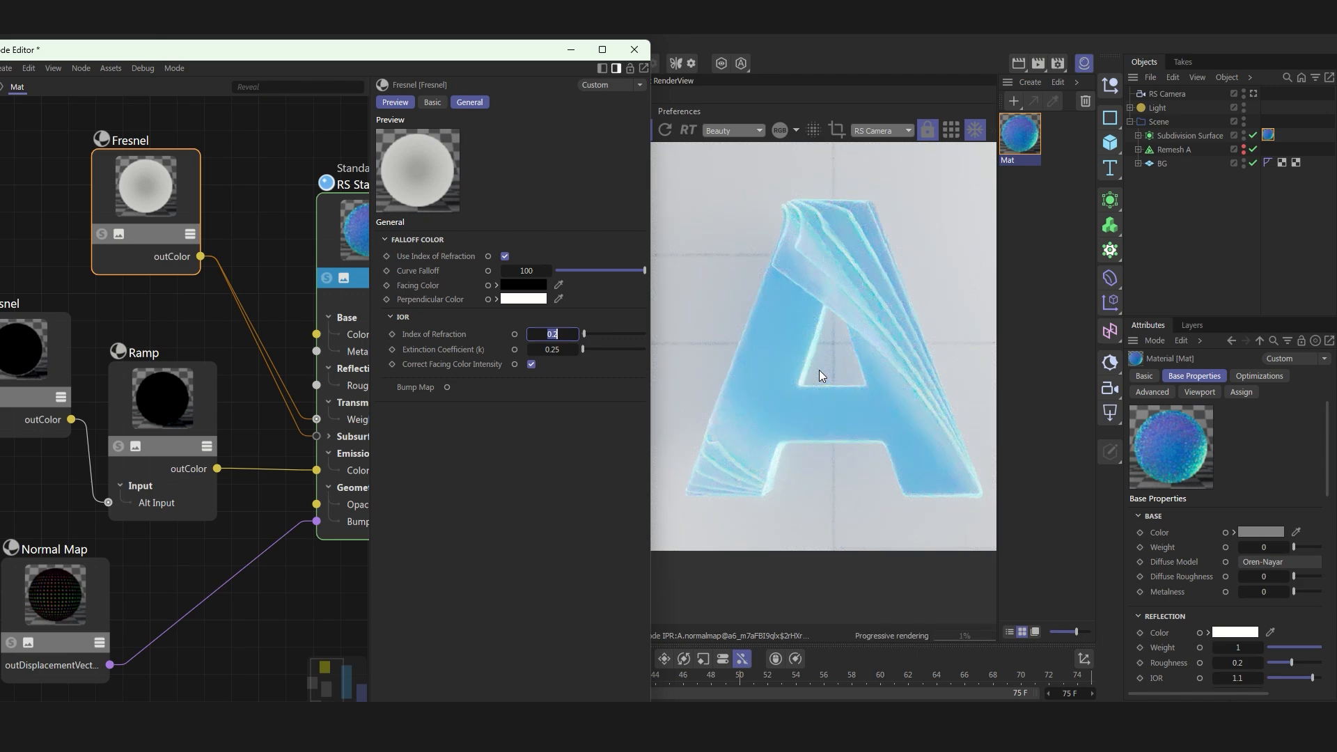
# Close the node editor and stop the live Redshift render.
pyautogui.click(636, 50)
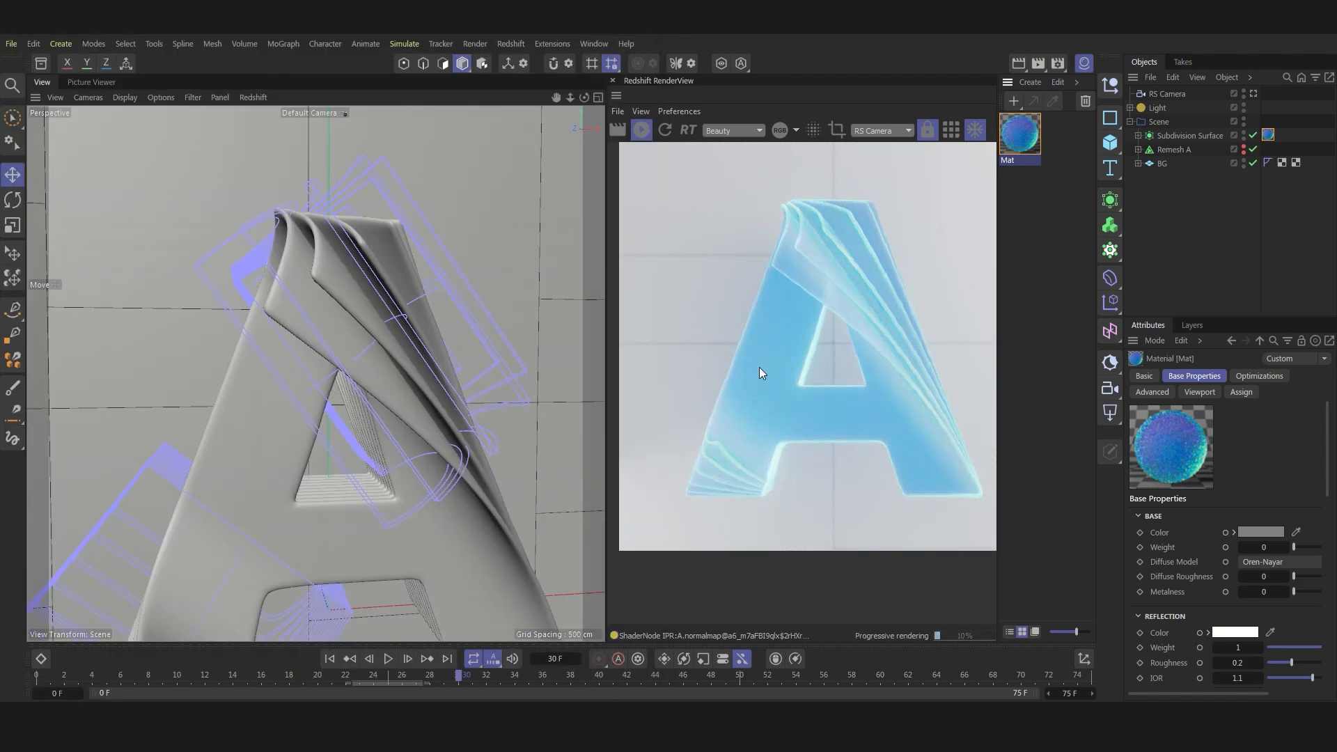
pyautogui.click(641, 130)
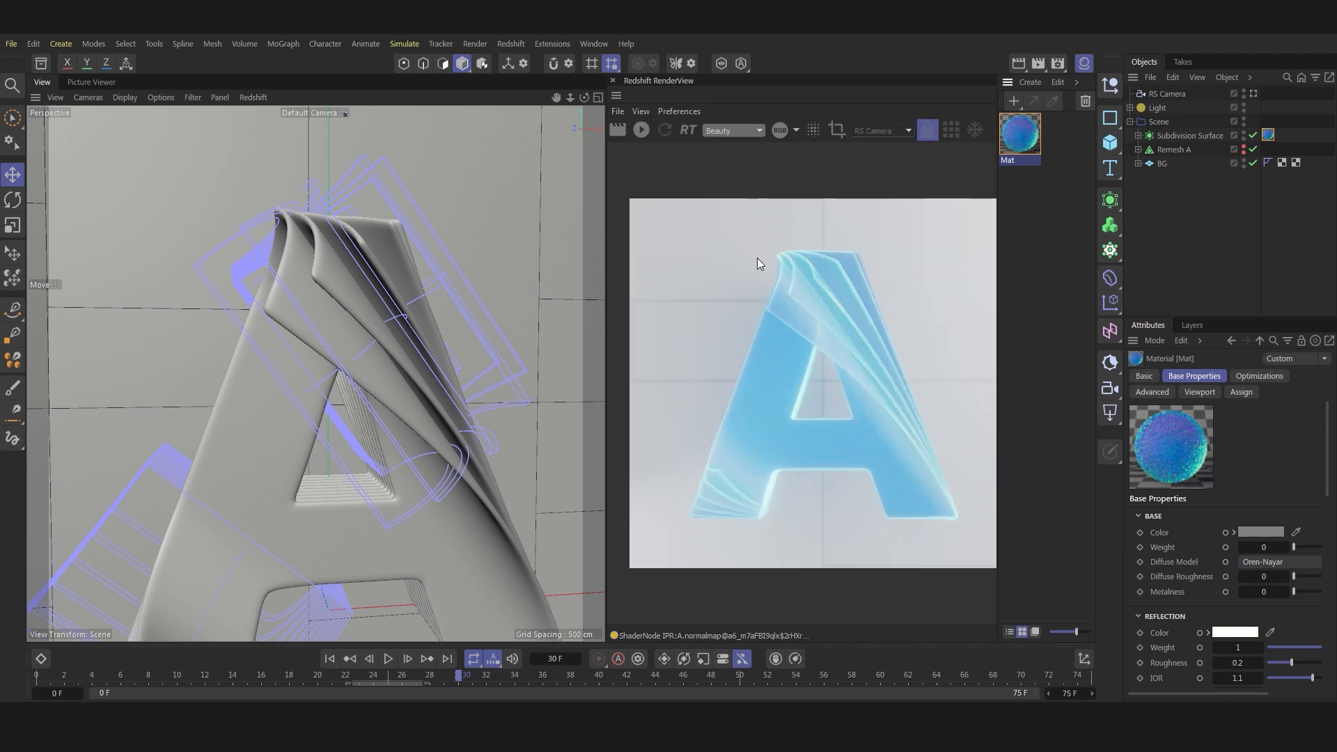